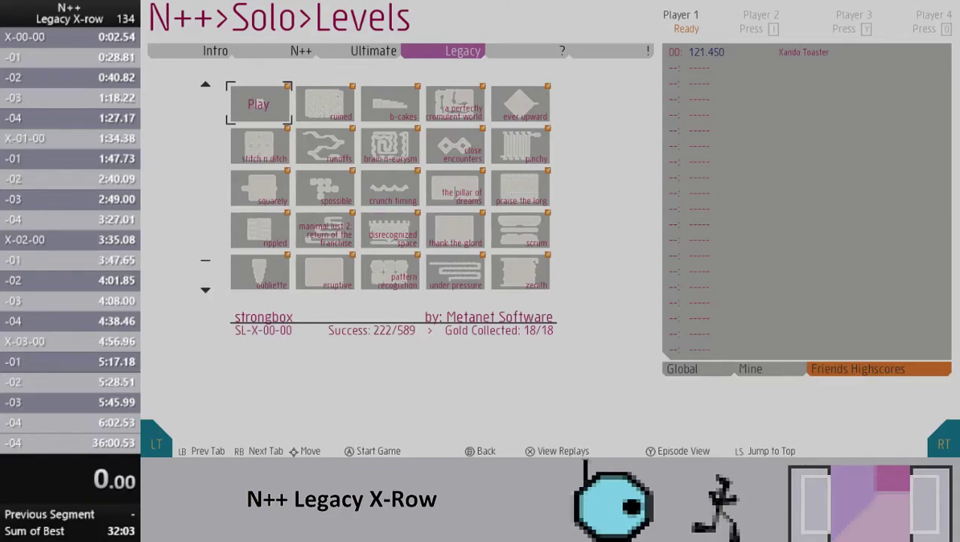
- Start the timed run from X-00-00 and clear it
key("Return")
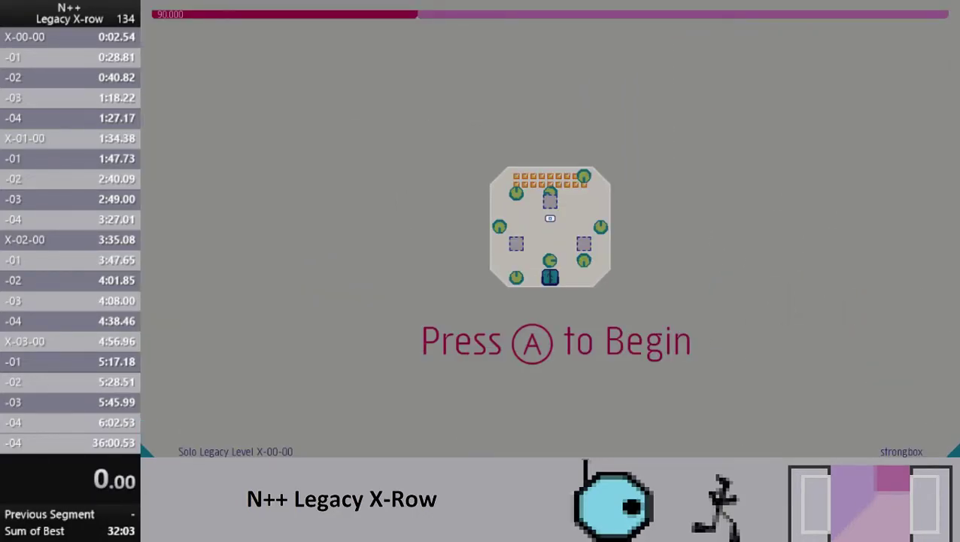
key("z")
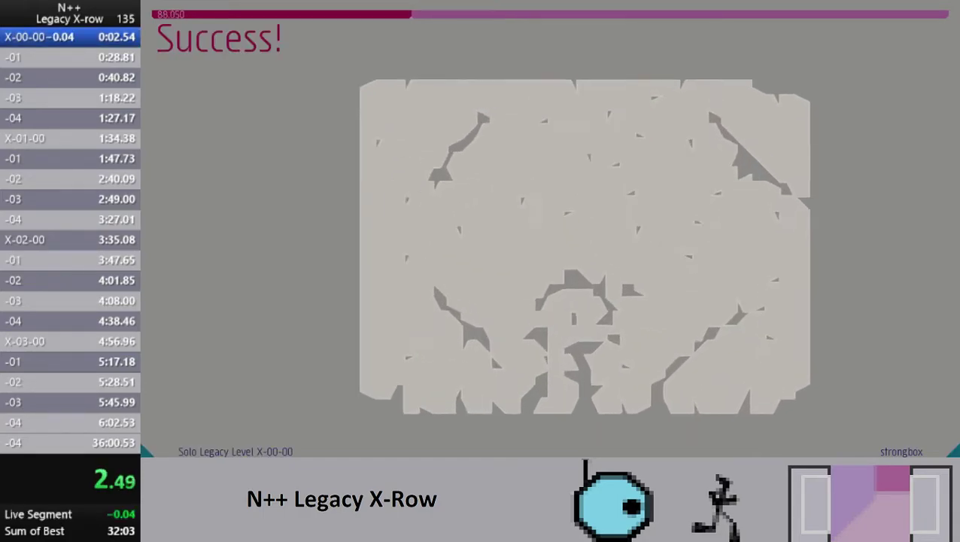
key("z")
- Wall-jump up and right through X-00-01, collecting gold, to reach its exit switch
key("z")
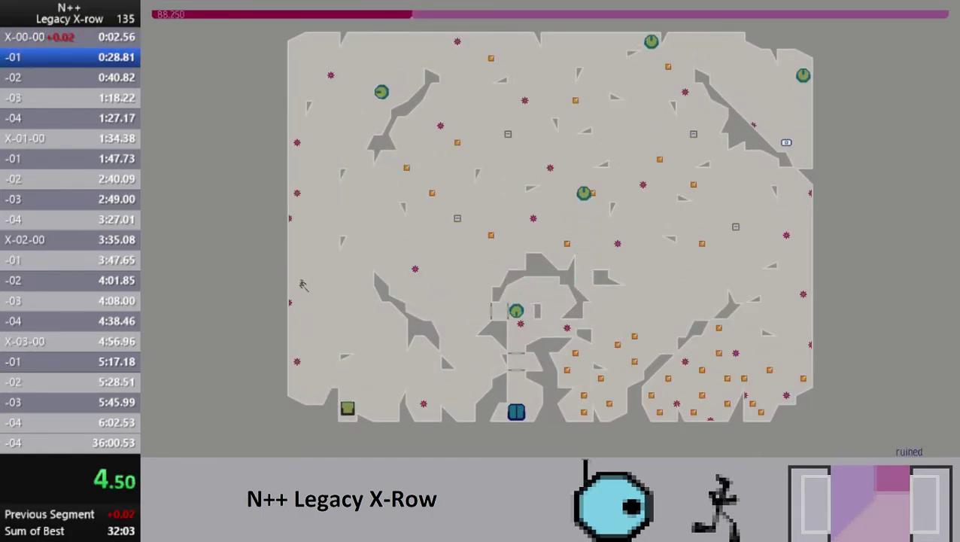
key("Right")
key("z")
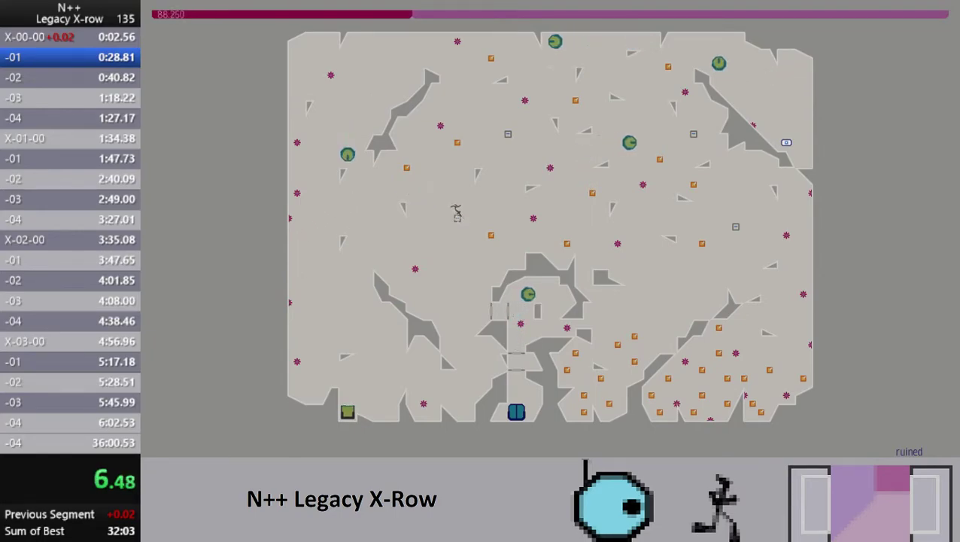
key("z")
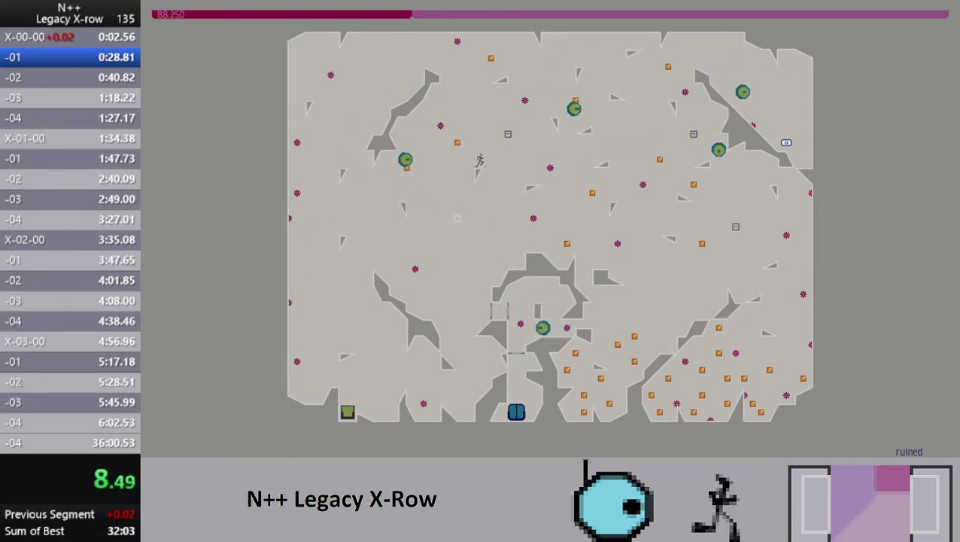
key("Right")
key("z")
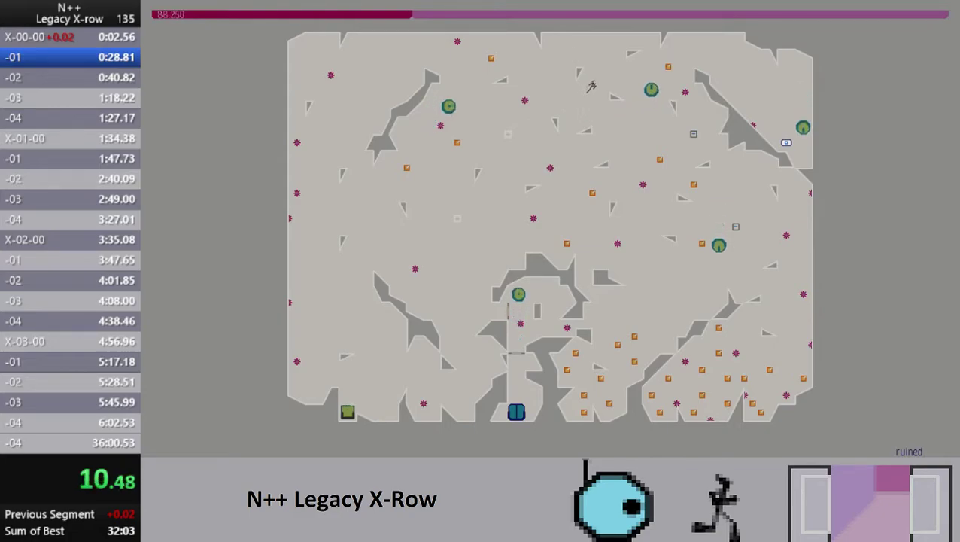
key("Right")
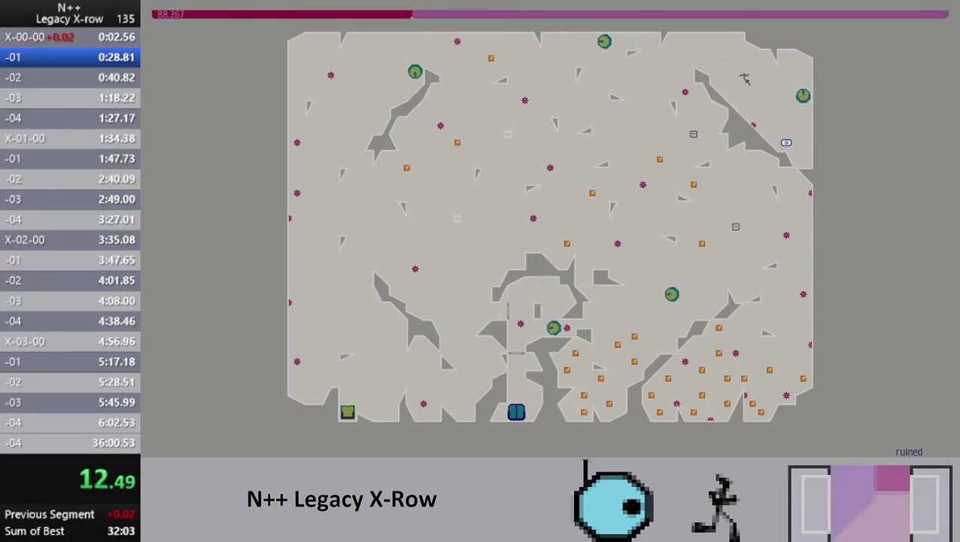
- Work back left and down to the exit door and finish X-00-01
key("Left")
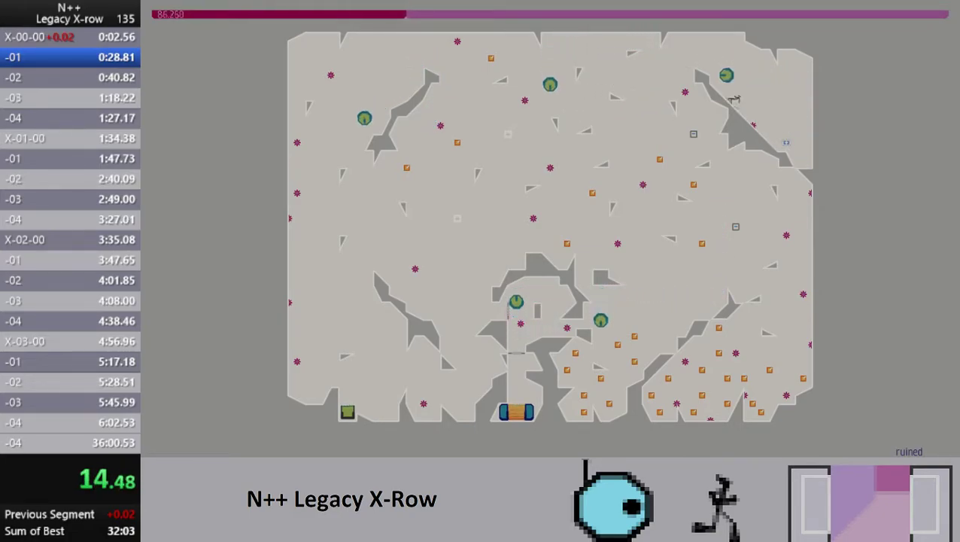
key("z")
key("Left")
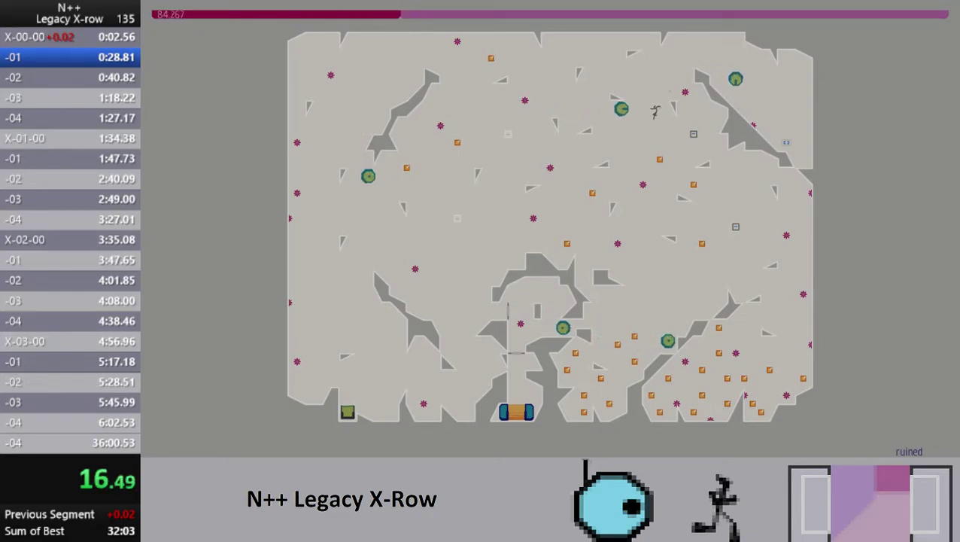
key("Right")
key("z")
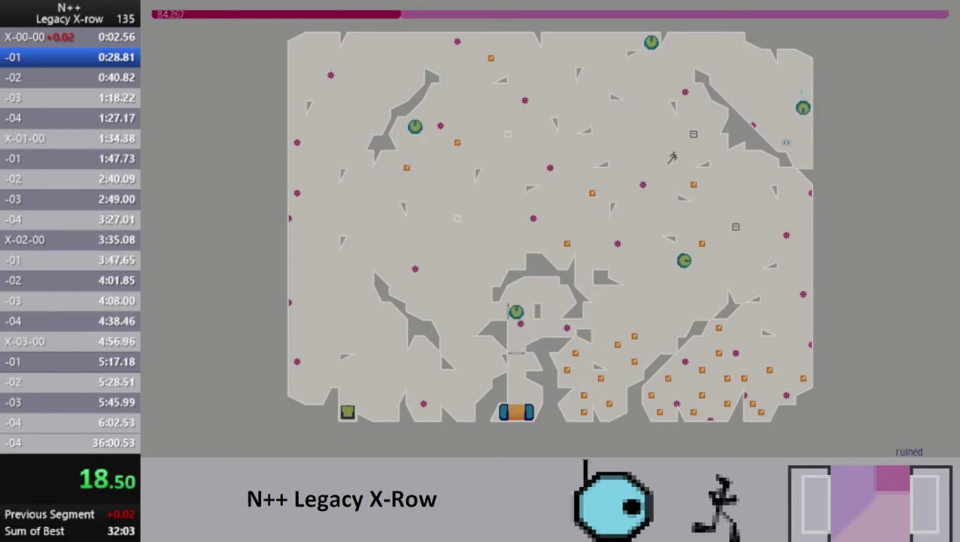
key("Left")
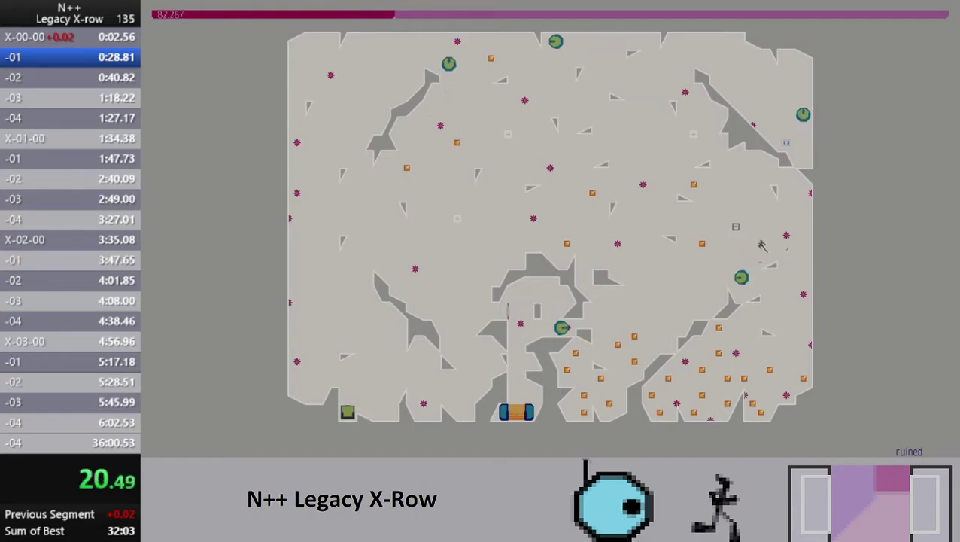
key("Left")
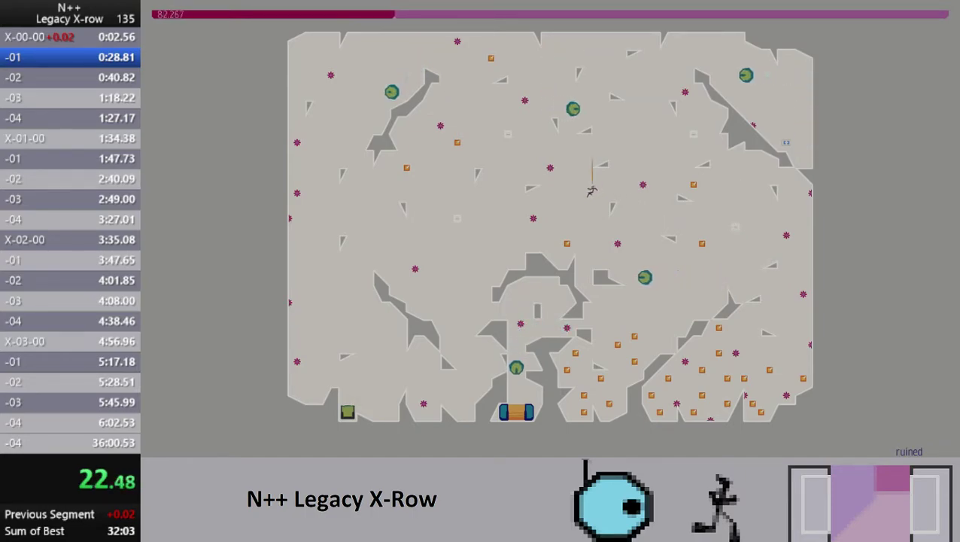
key("Right")
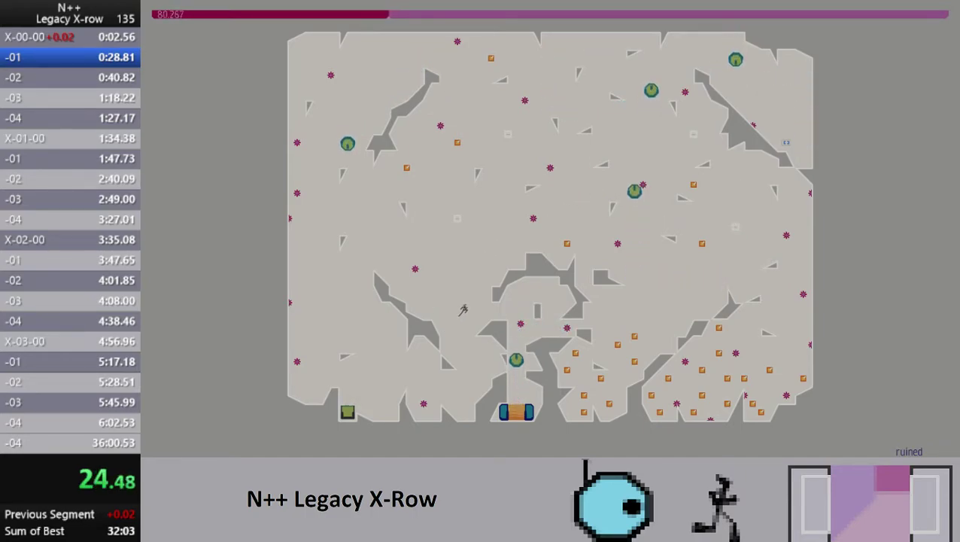
key("Left")
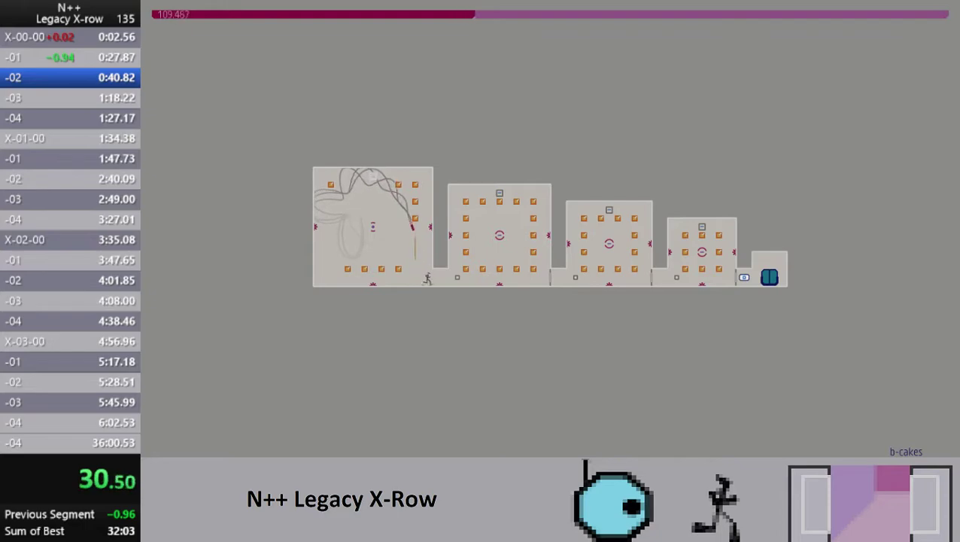
- Run the floor levels to their exits, then climb 'ever upward' toward its top switch
key("Right")
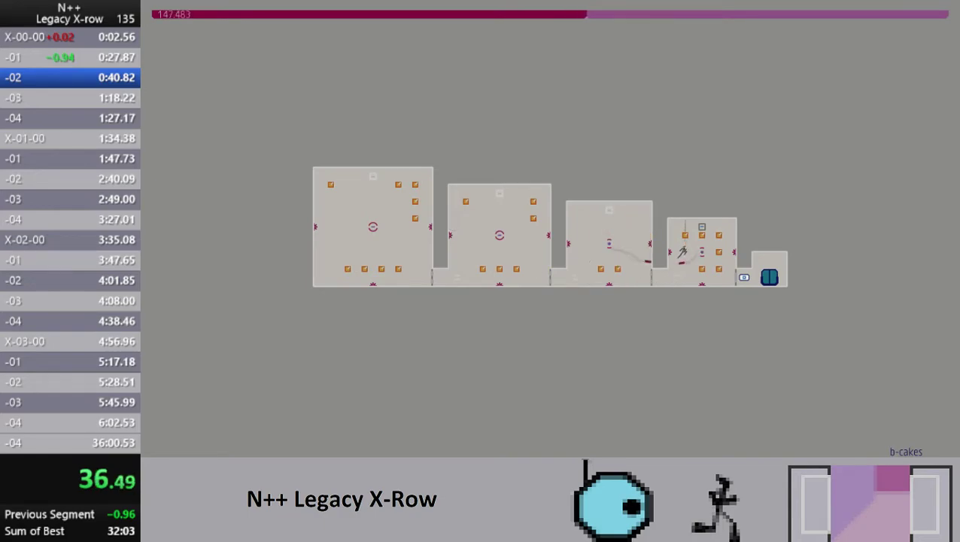
key("Right")
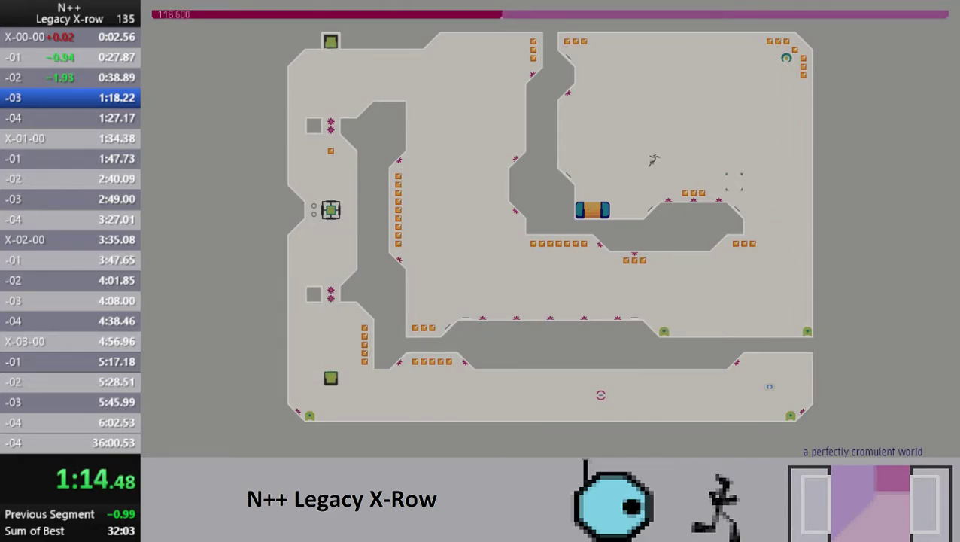
key("z")
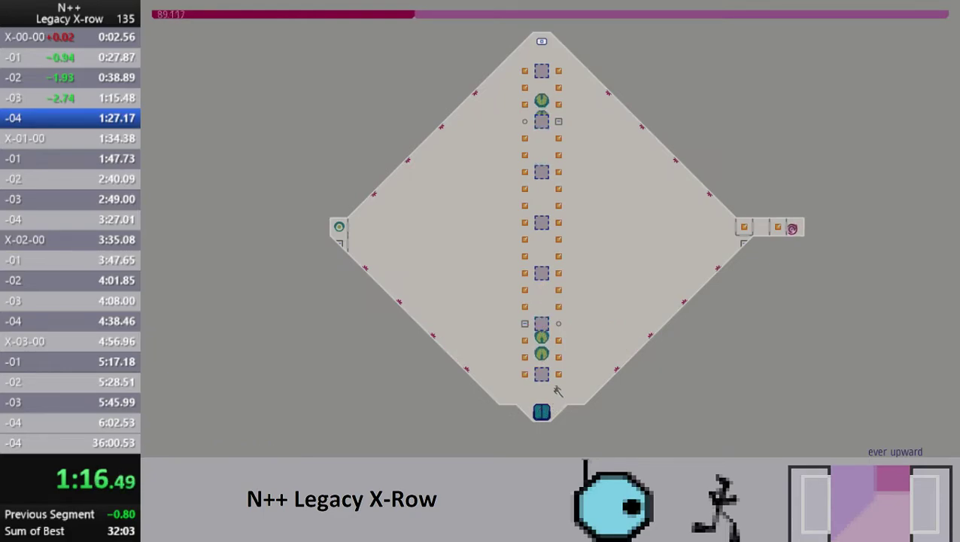
key("z")
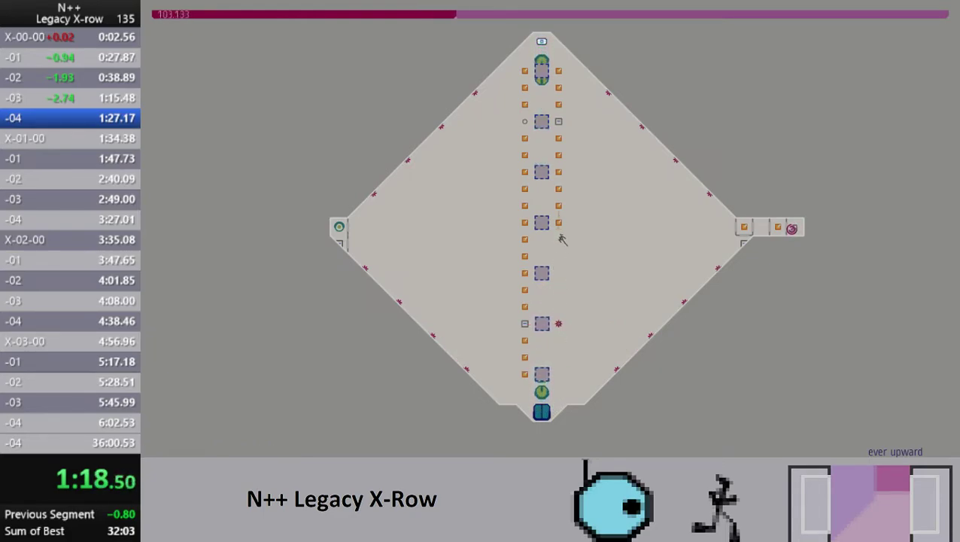
key("z")
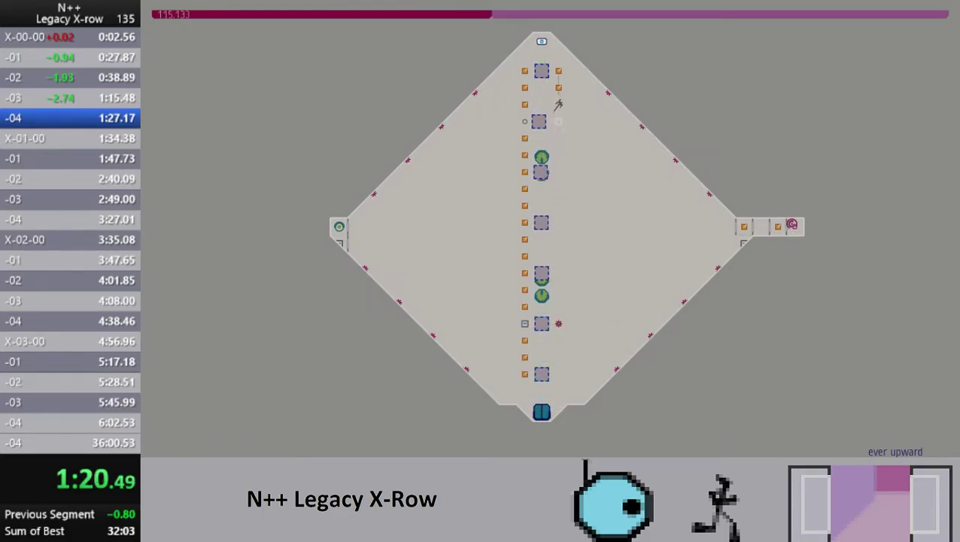
key("z")
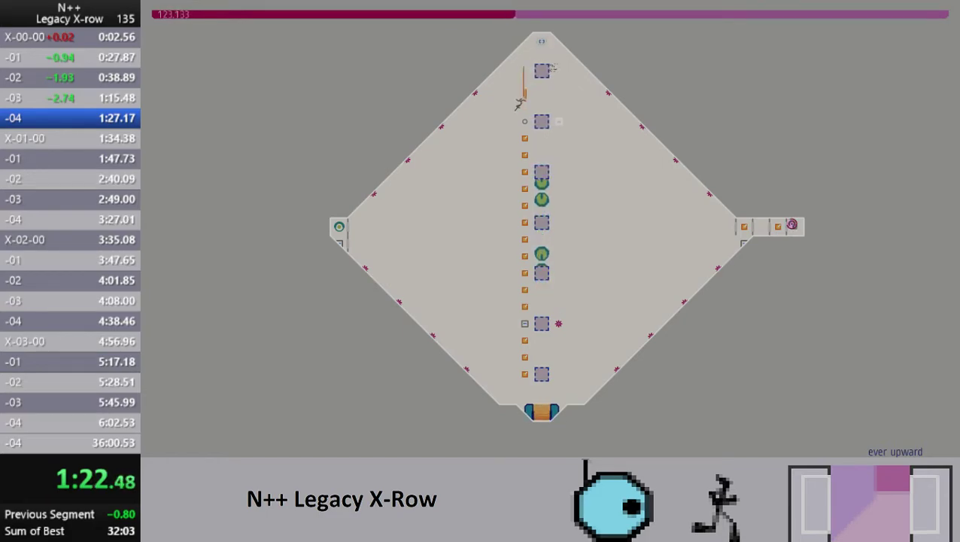
- Exit X-00-04, then slip up-left past drones and drop into the next exit door
key("z")
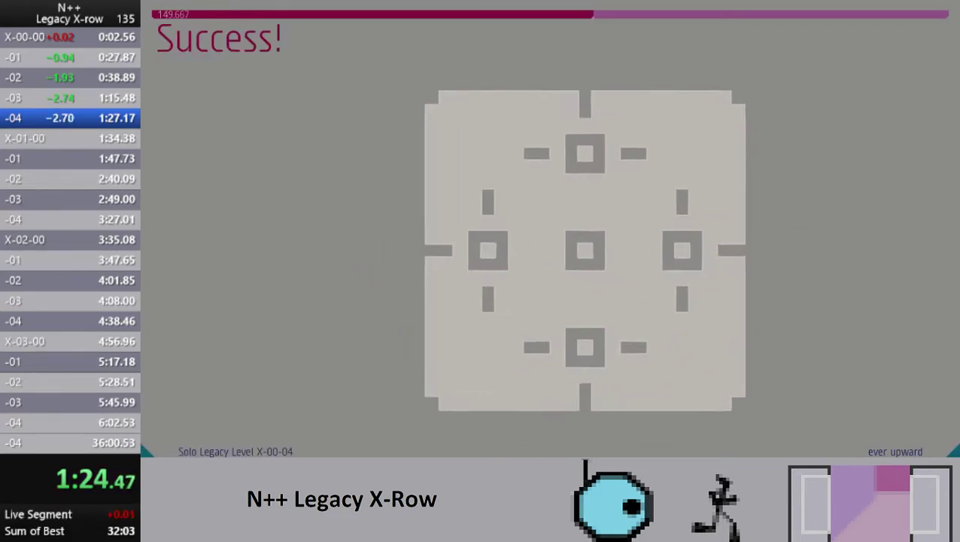
key("z")
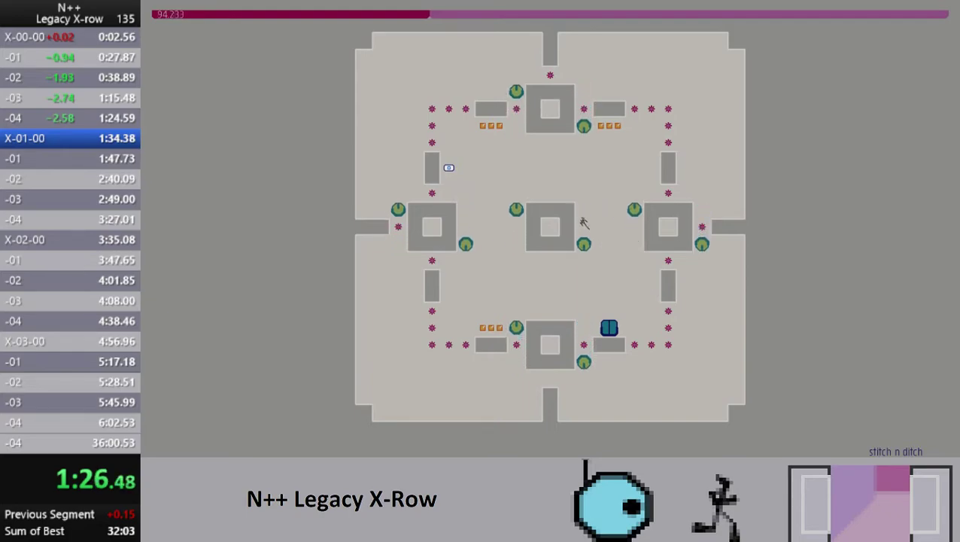
key("Left")
key("z")
key("Right")
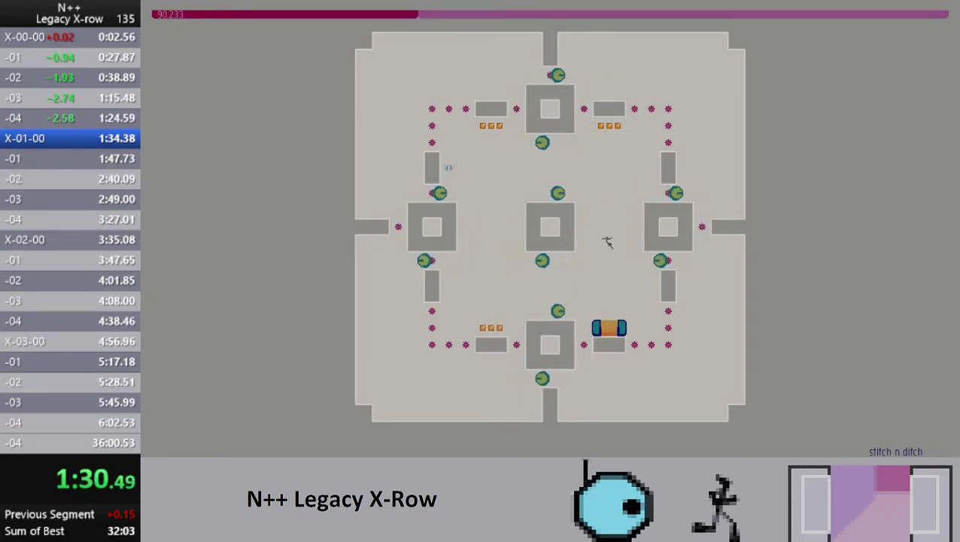
key("z")
key("Right")
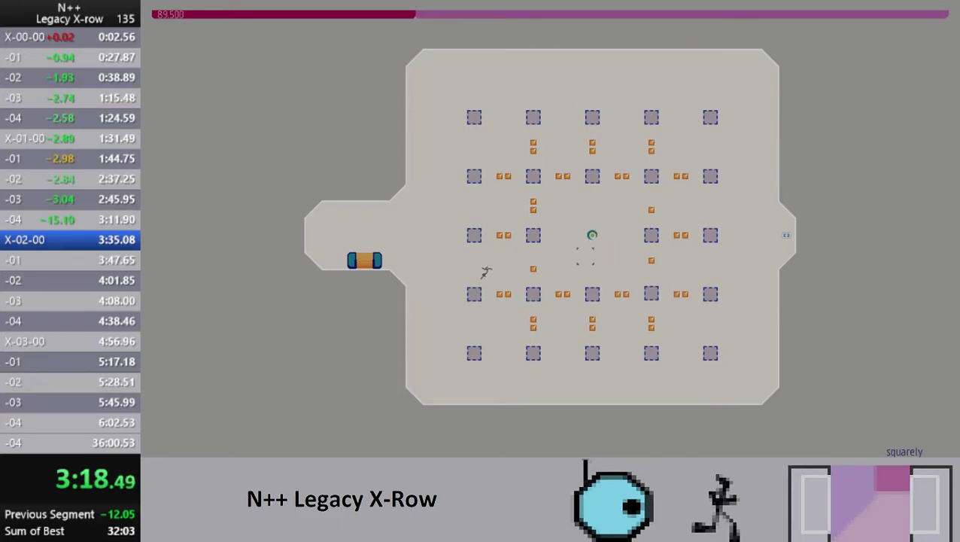
- Clear X-02-01 by dropping through the central room to the switch and exit
key("space")
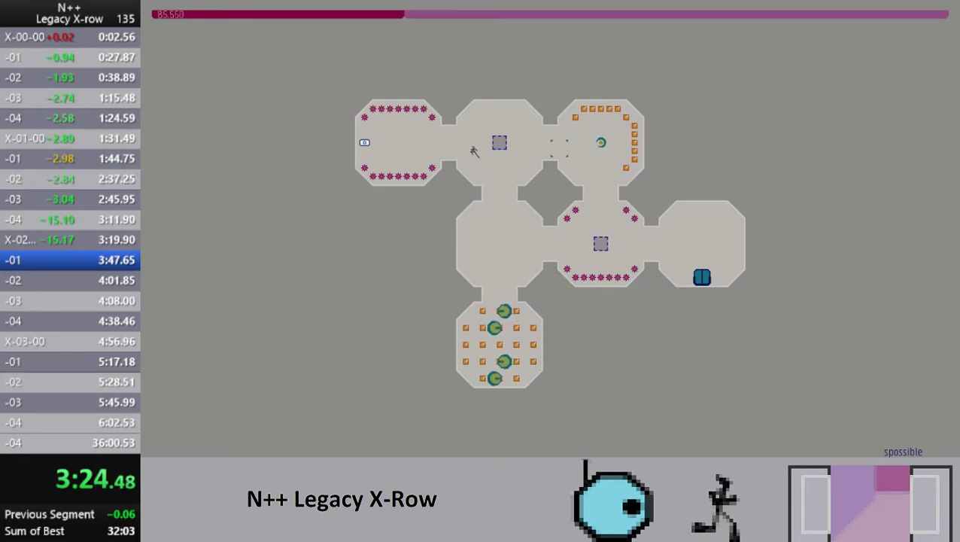
key("Left")
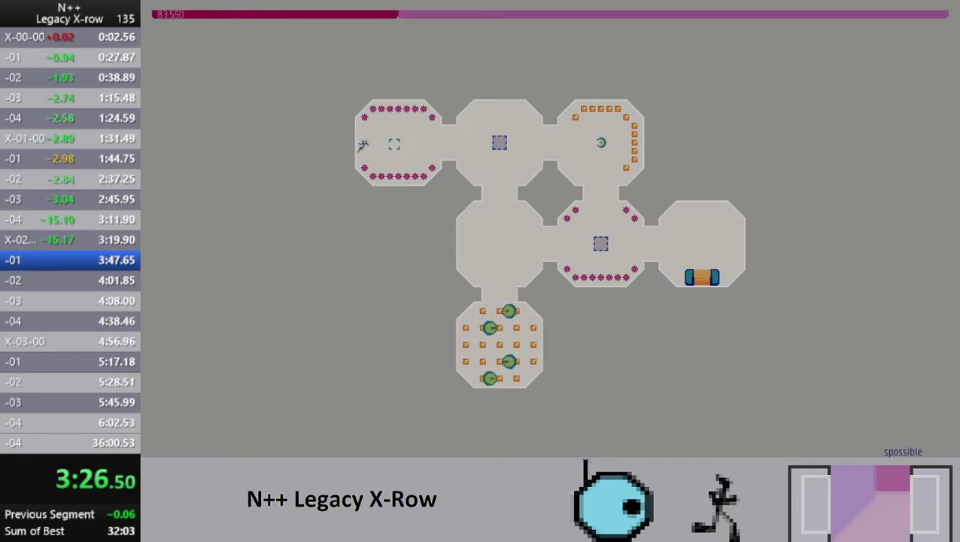
key("Right")
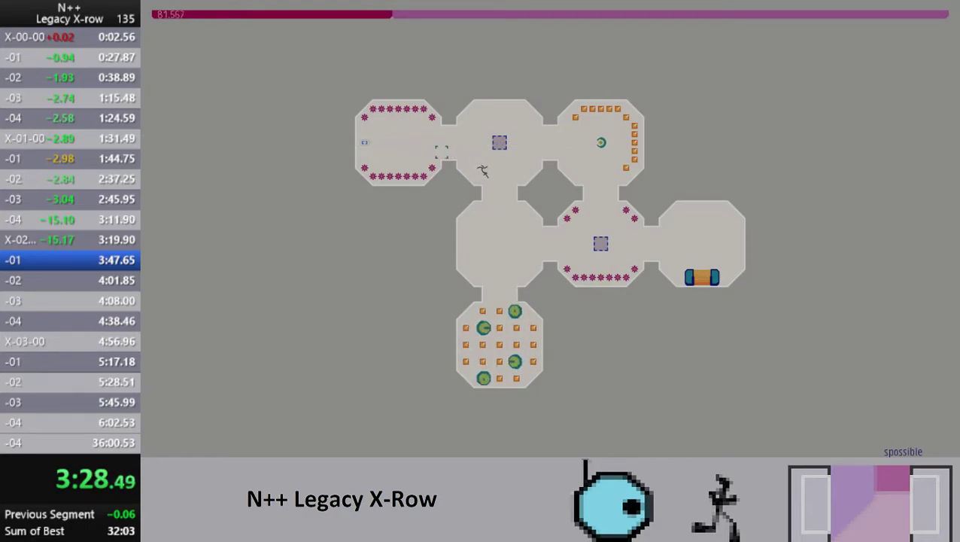
key("Left")
key("Right")
key("Right")
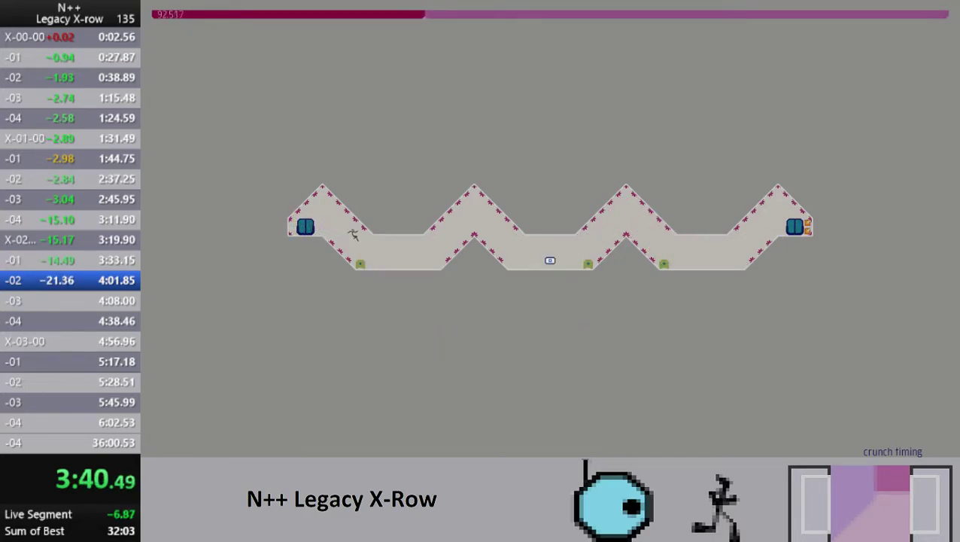
key("Right")
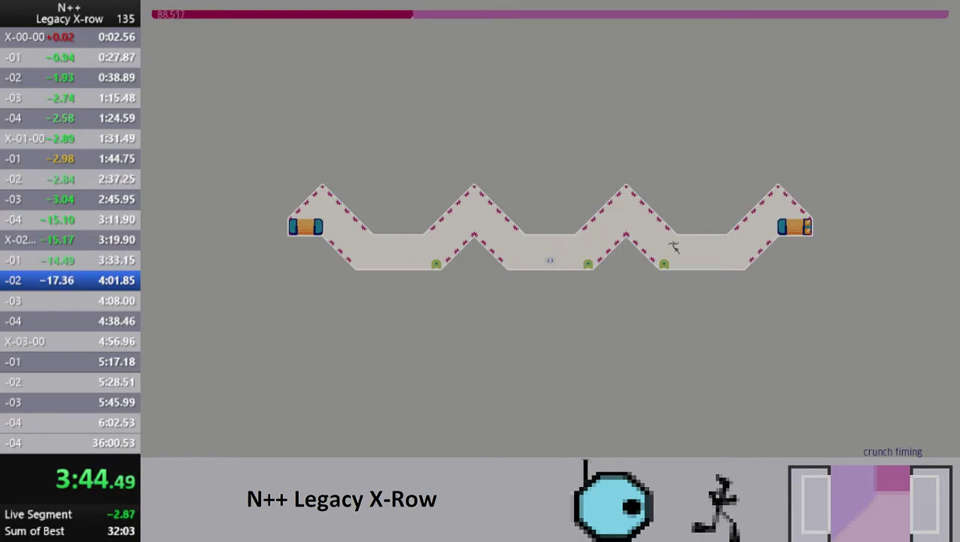
key("Right")
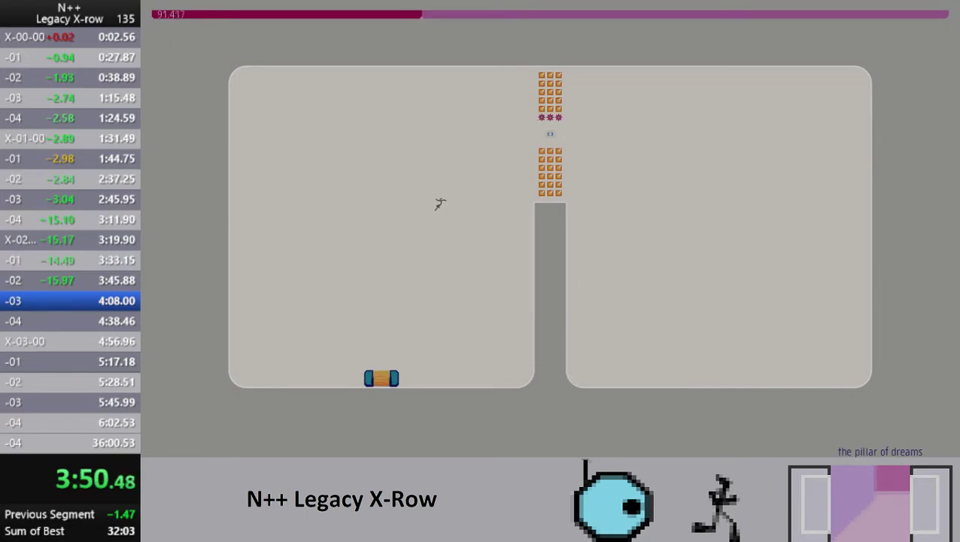
- Clear crunch timing, then collect the top-corridor gold running left and climb back up
key("z")
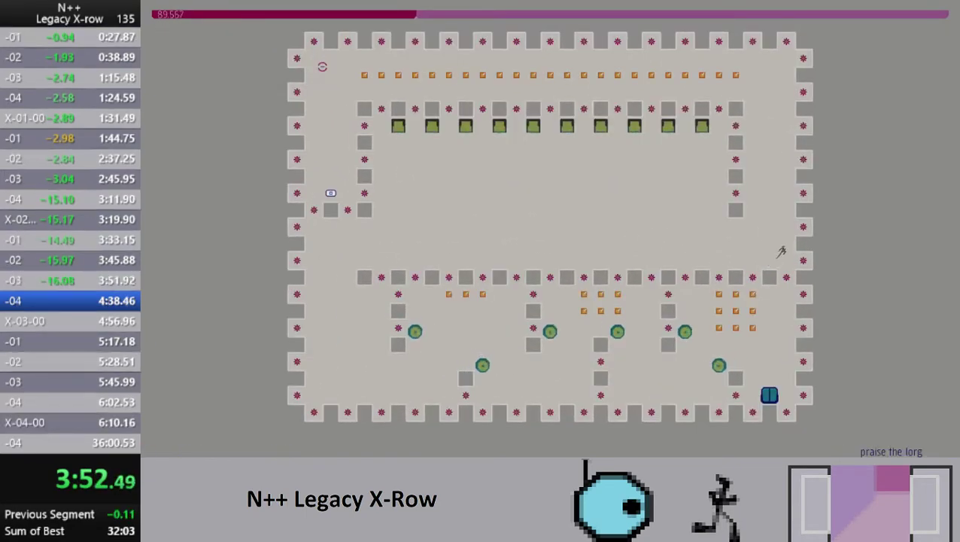
key("z")
key("Left")
key("Left")
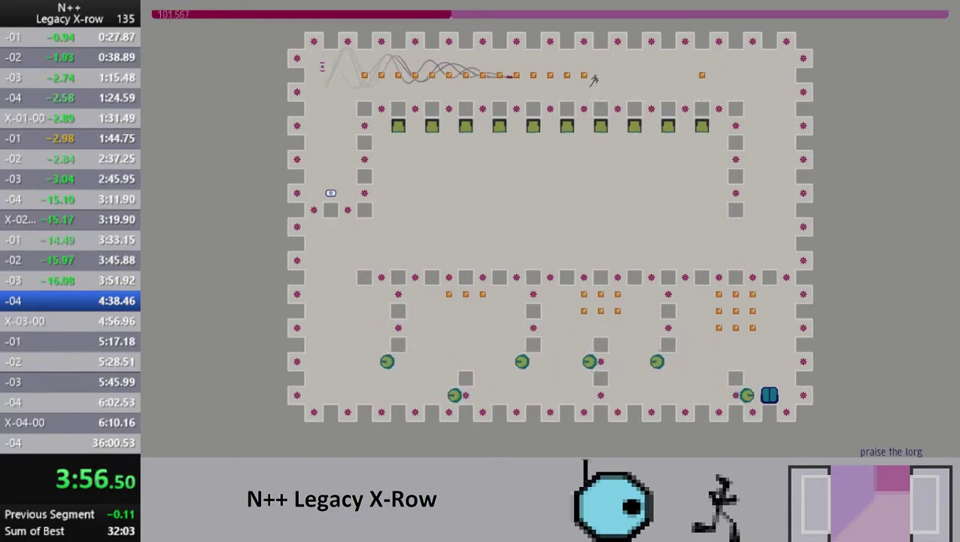
key("Left")
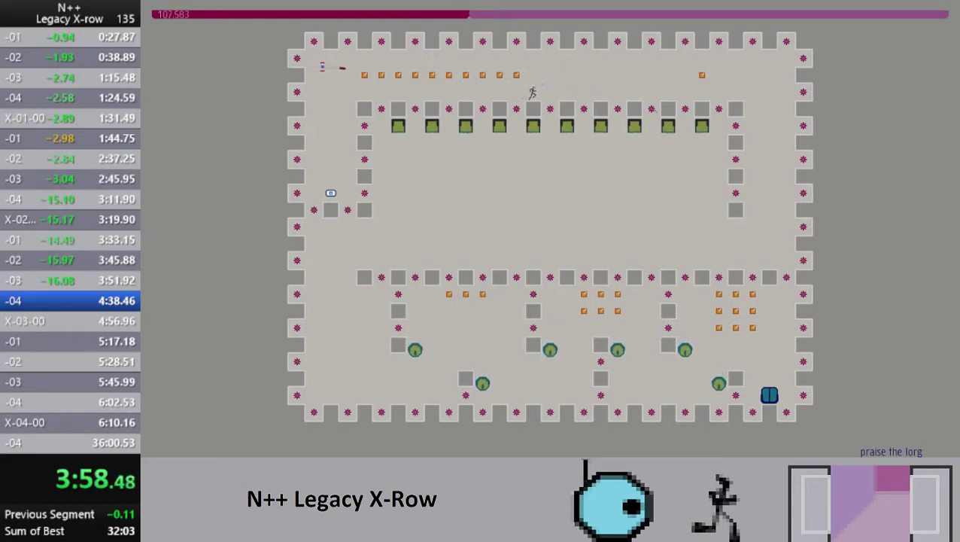
key("Left")
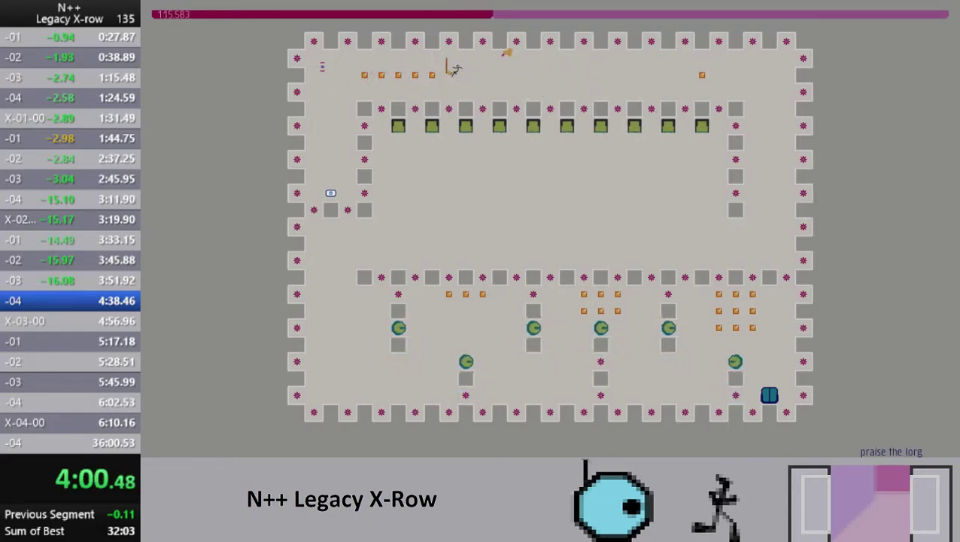
key("Left")
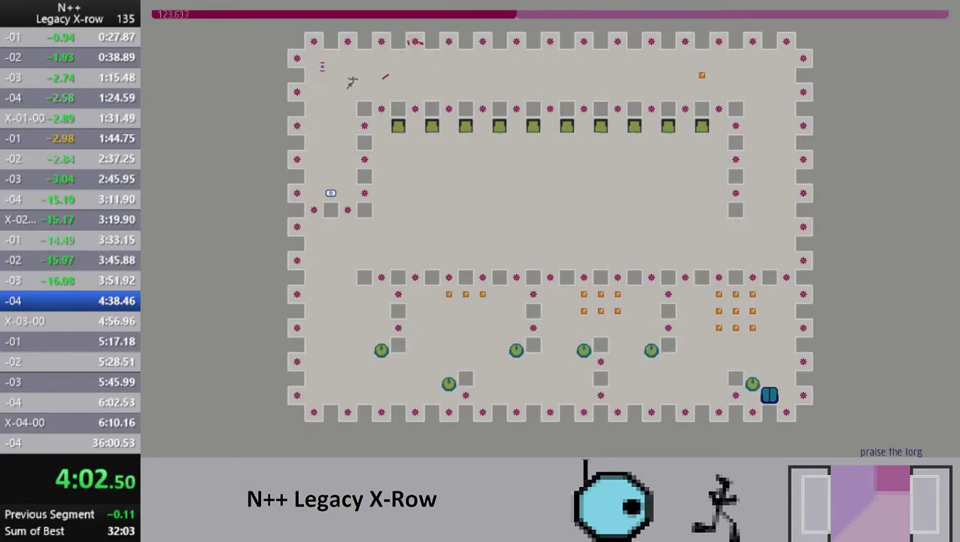
key("space")
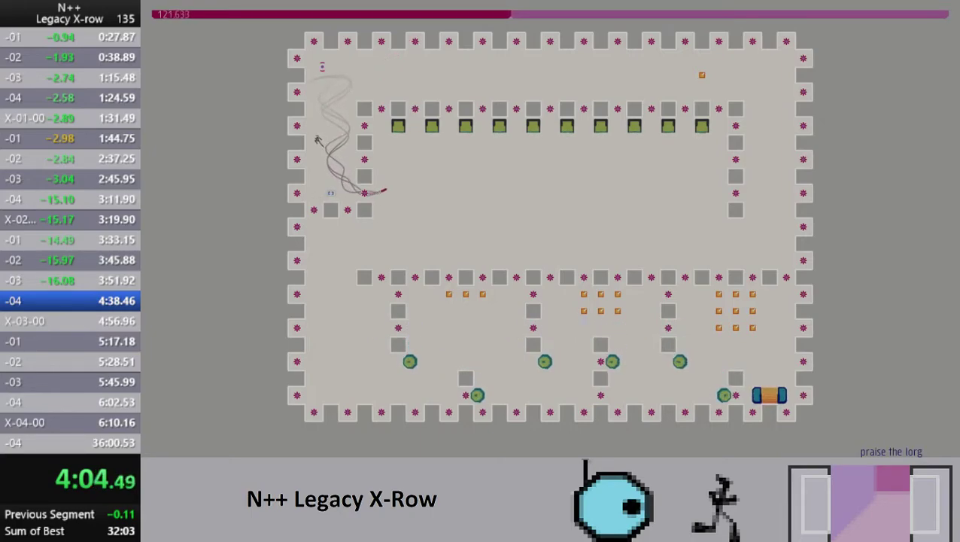
- Collect the top-right gold, pass the falling thwumps, and head right along the floor
key("Right")
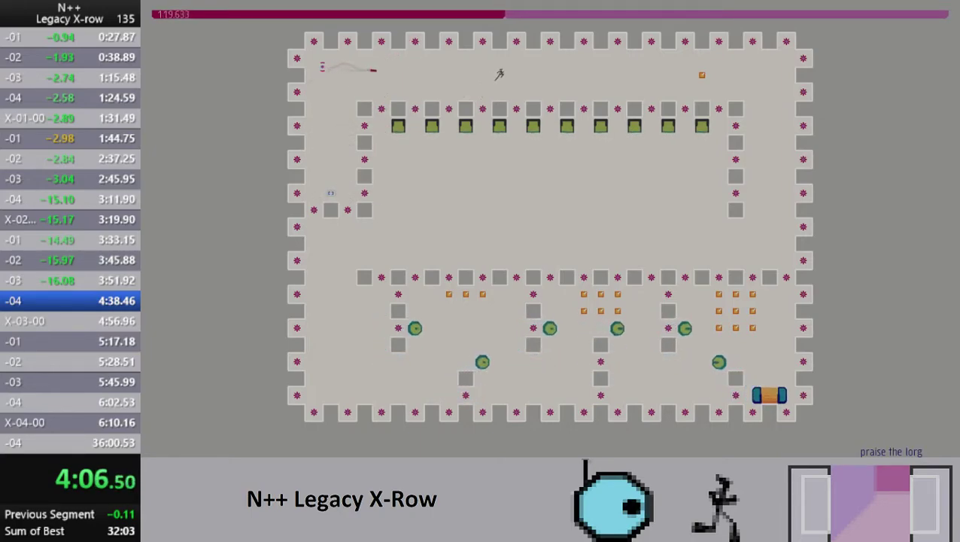
key("Right")
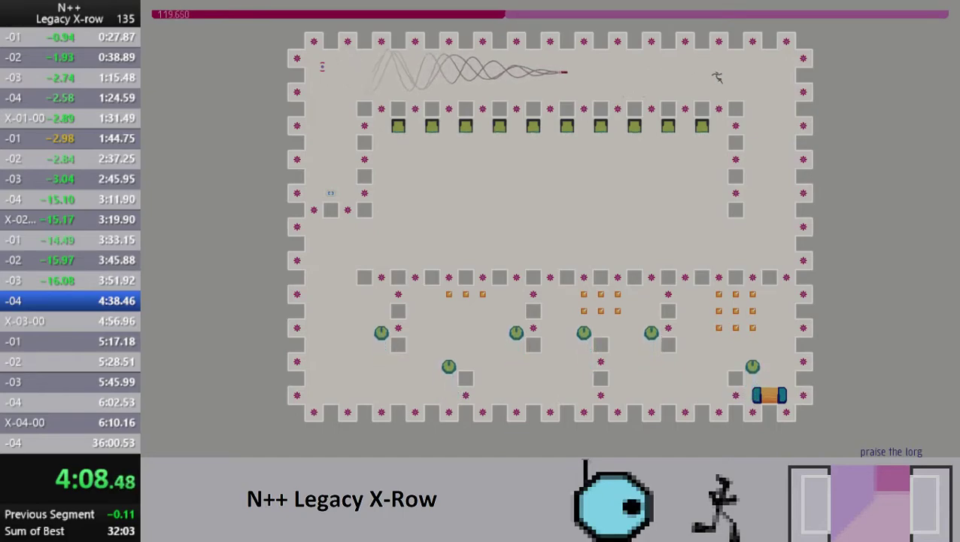
key("Left")
key("Left")
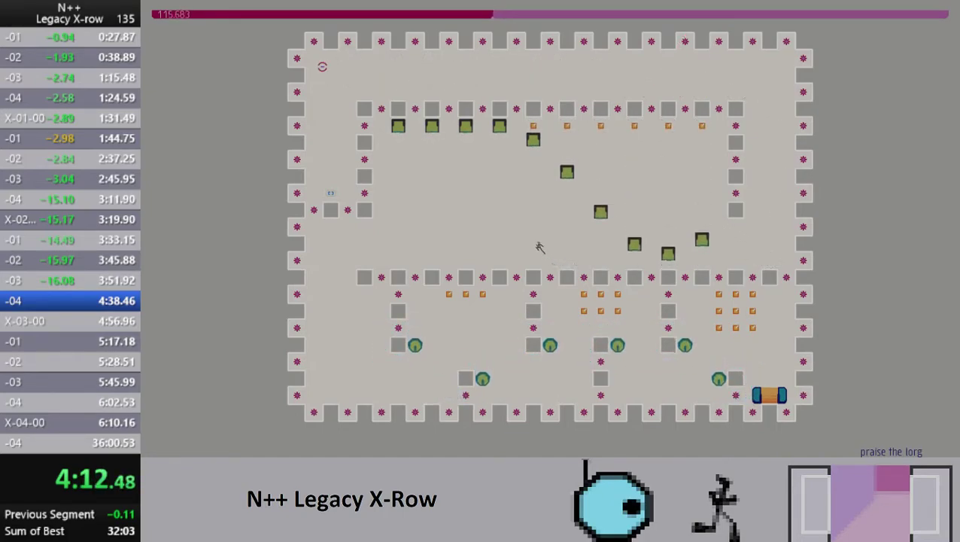
key("Left")
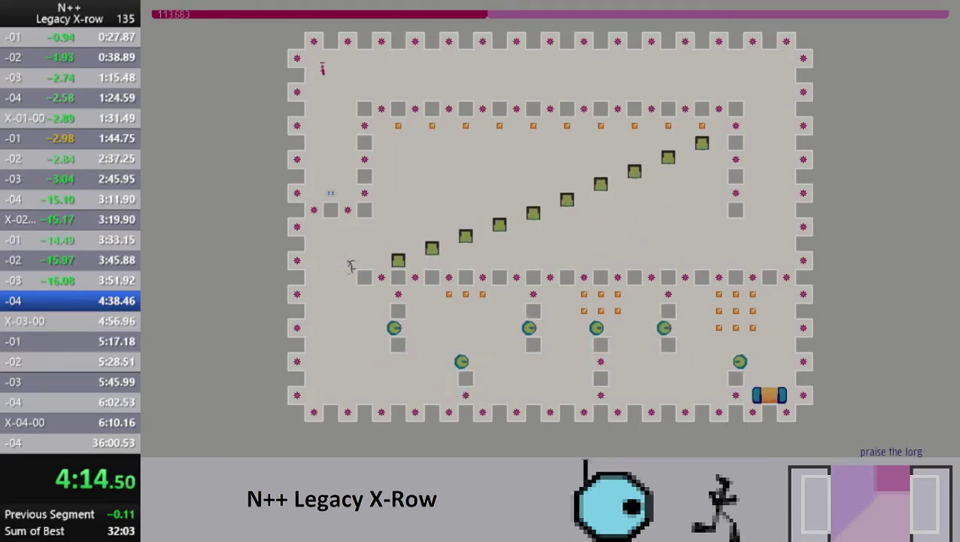
key("Right")
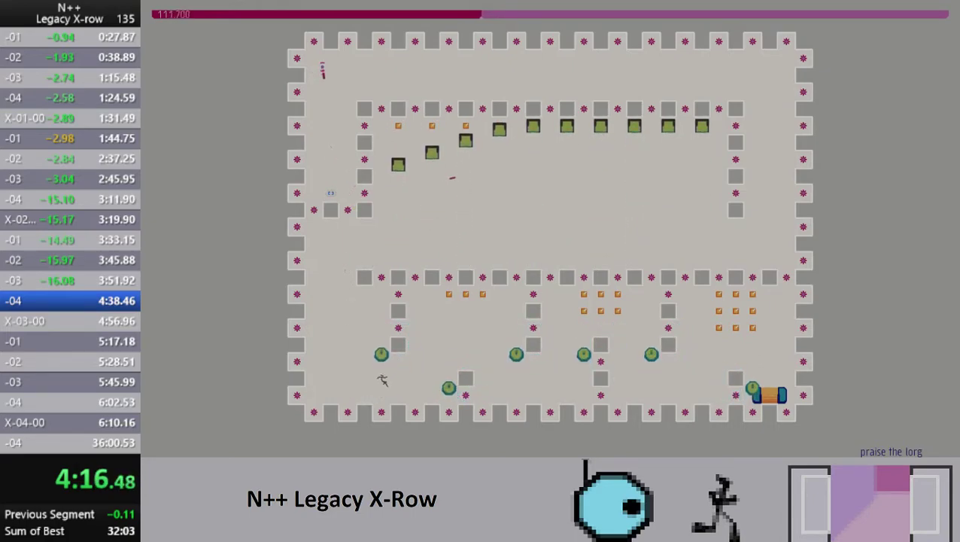
key("Right")
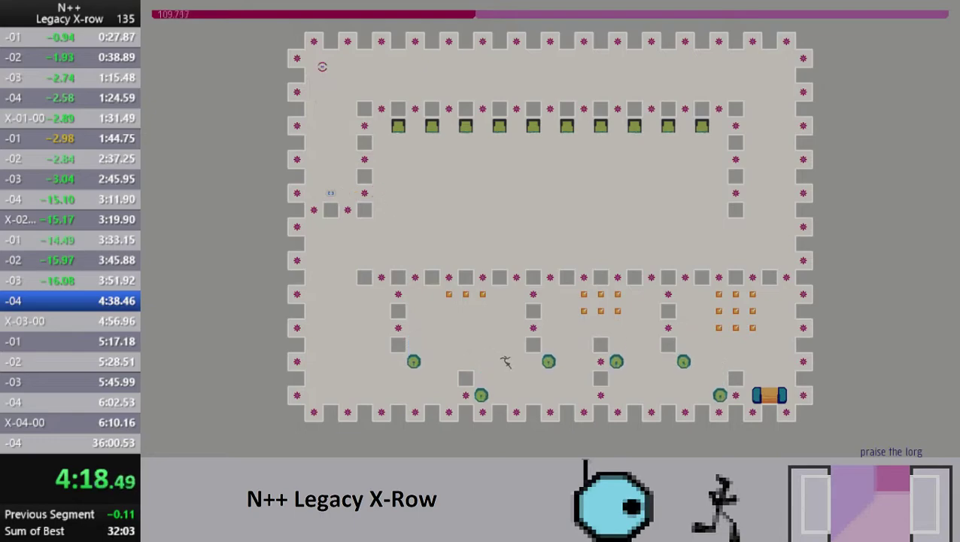
key("Right")
key("z")
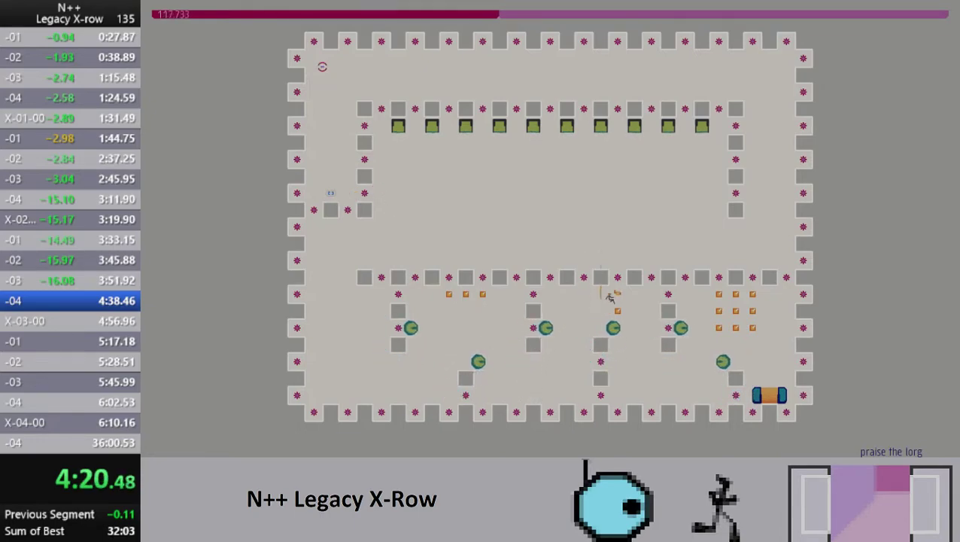
key("Right")
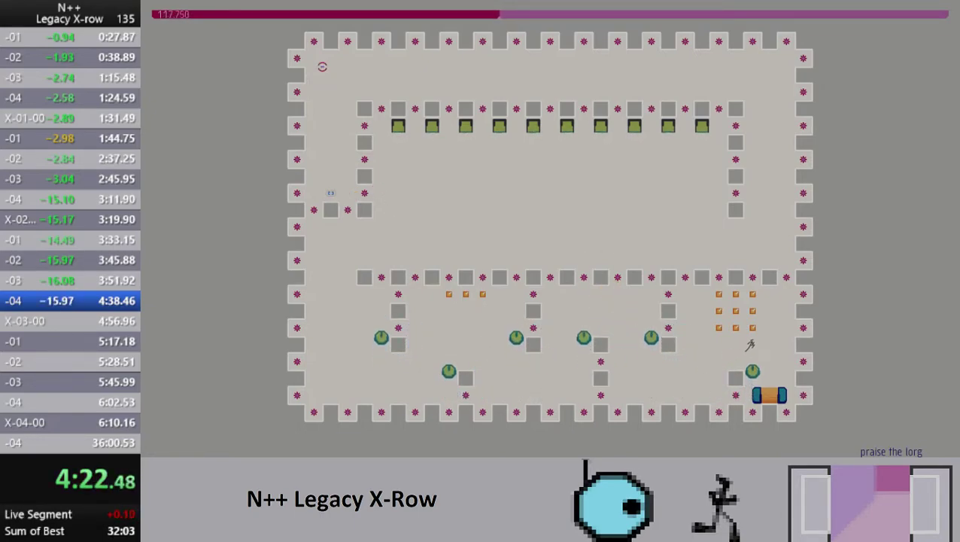
- Finish praise the lorg, then climb rippled's right platforms until dying
key("z")
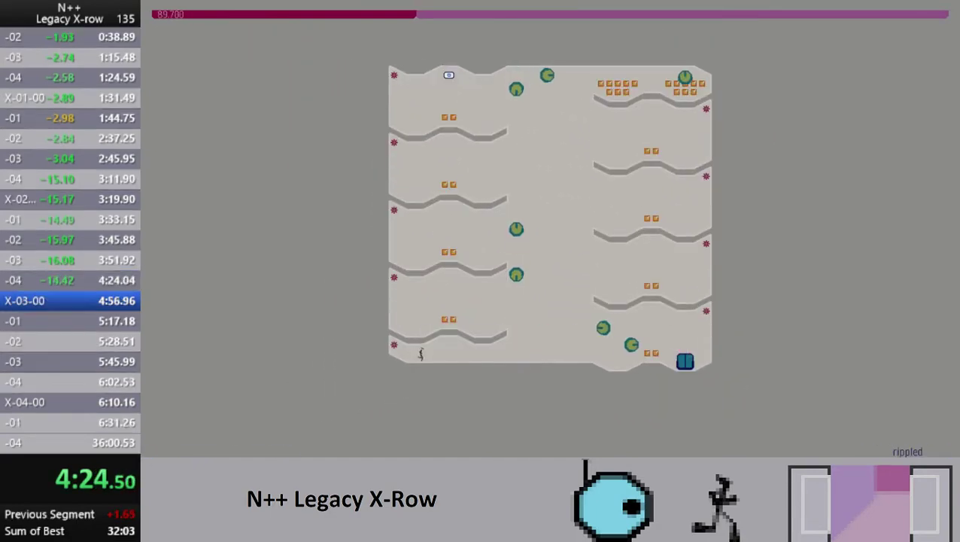
key("Right")
key("z")
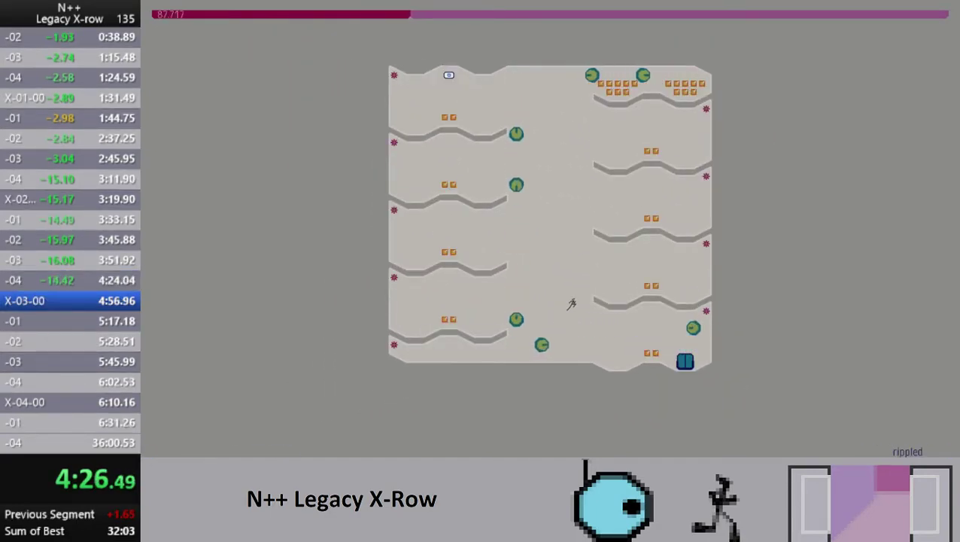
key("Right")
key("Left")
key("z")
key("z")
key("Right")
key("Left")
key("z")
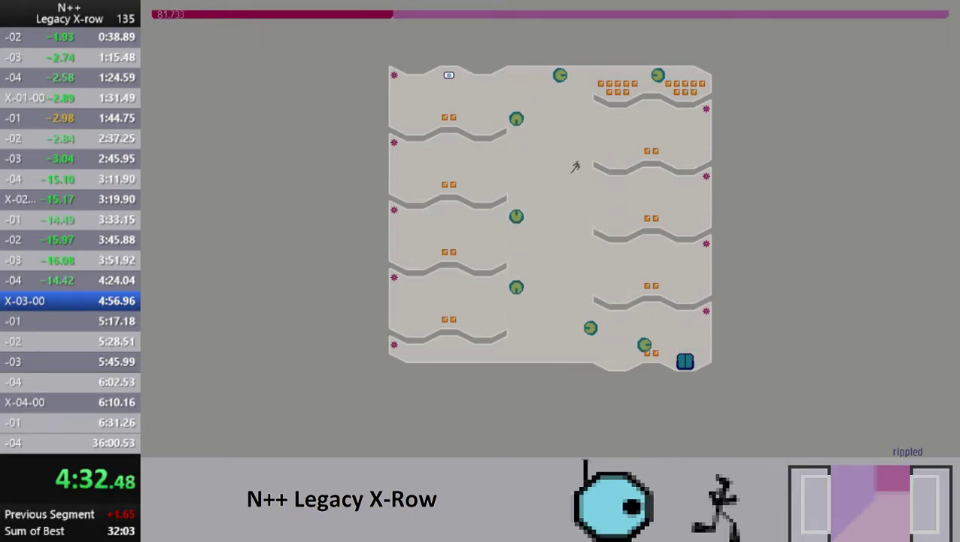
key("Right")
key("Left")
- Retry rippled and climb the right-side platforms up to its exit switch
key("z")
key("Right")
key("z")
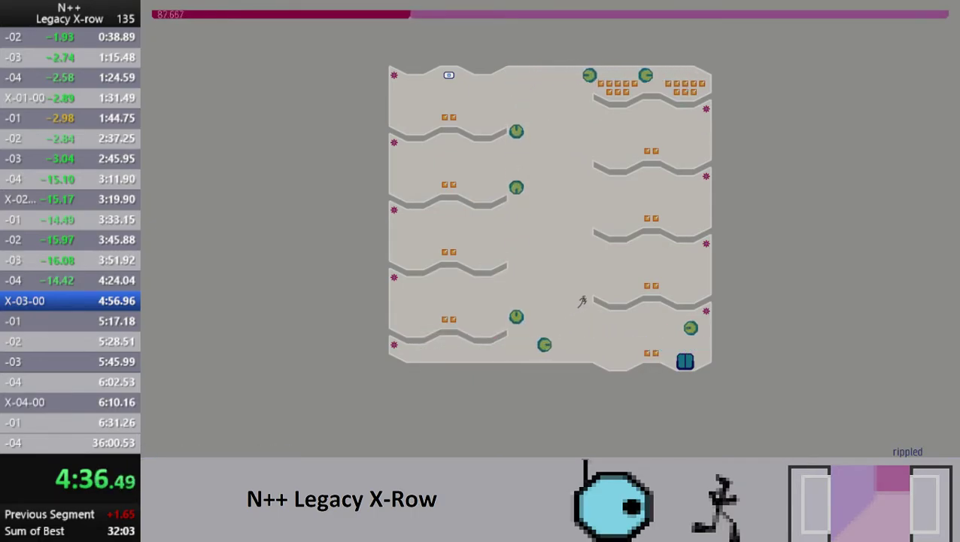
key("z")
key("z")
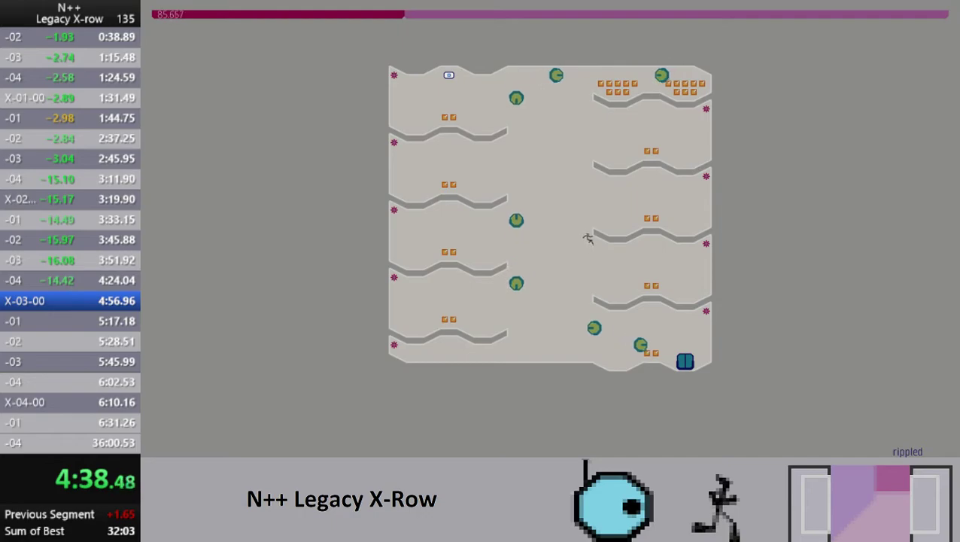
key("Left")
key("z")
key("z")
key("Right")
key("z")
key("z")
key("z")
key("z")
key("Left")
key("z")
key("Left")
key("z")
- Drop from the switch to rippled's exit door, clearing X-03-00 and starting X-03-01
key("Right")
key("z")
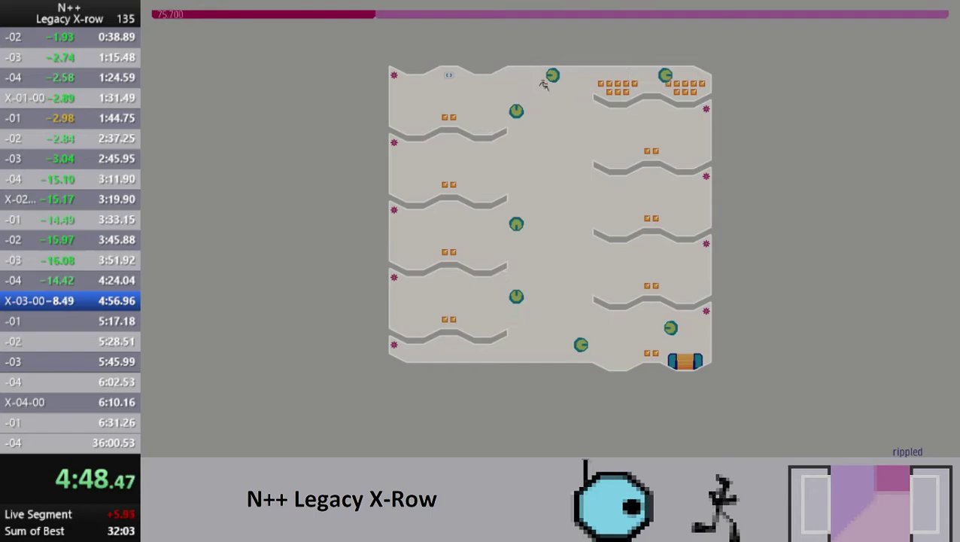
key("Right")
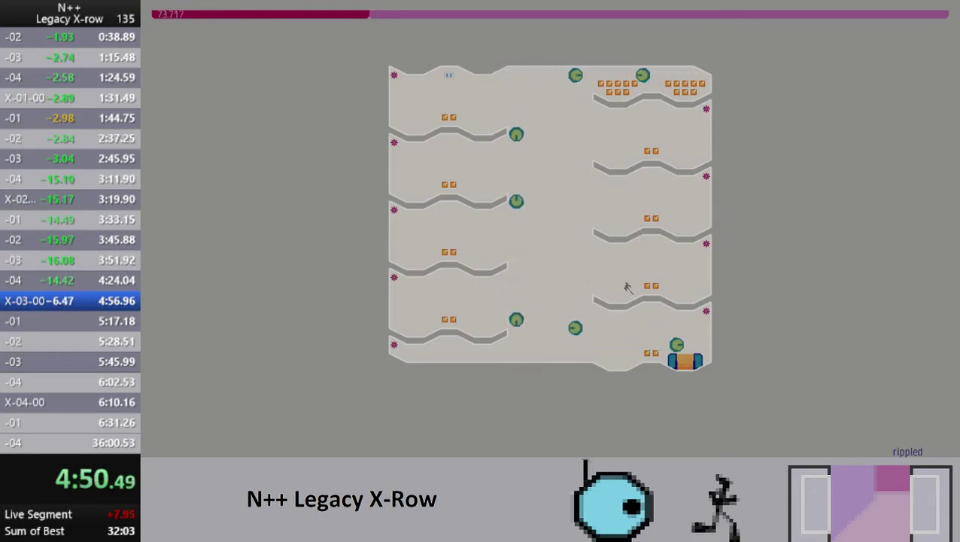
key("Left")
key("z")
key("Right")
key("z")
key("Right")
key("z")
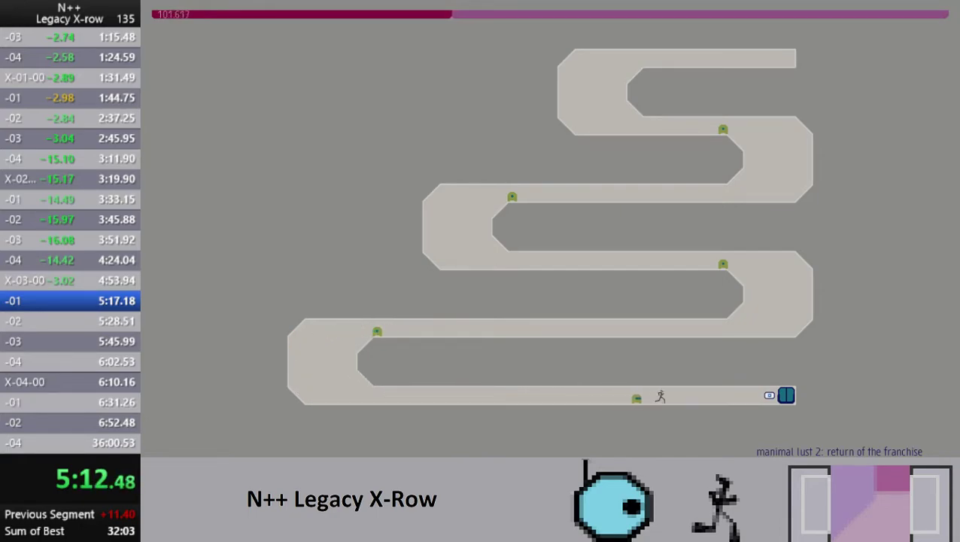
- Hit X-03-02's alcove switch, fall through the funnel to its exit, then finish X-03-03
key("Left")
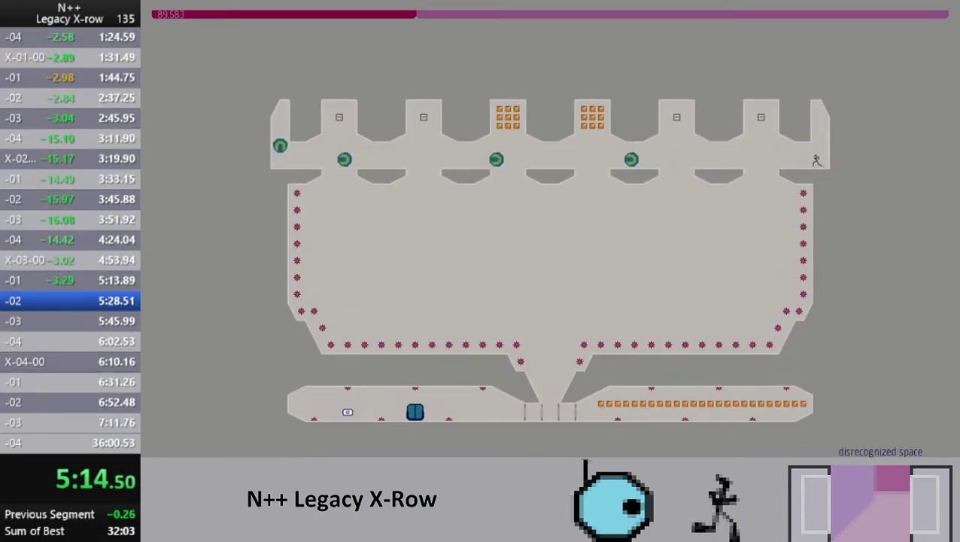
key("space")
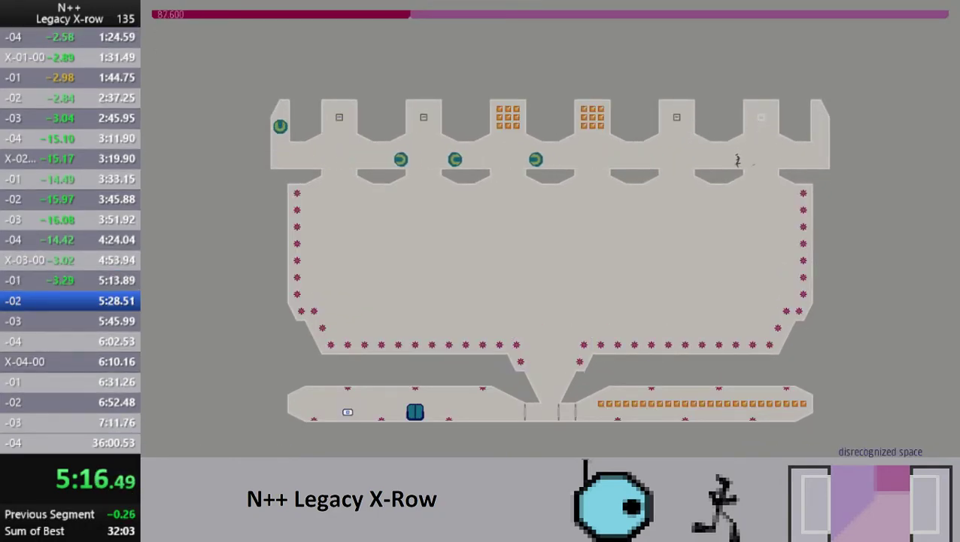
key("space")
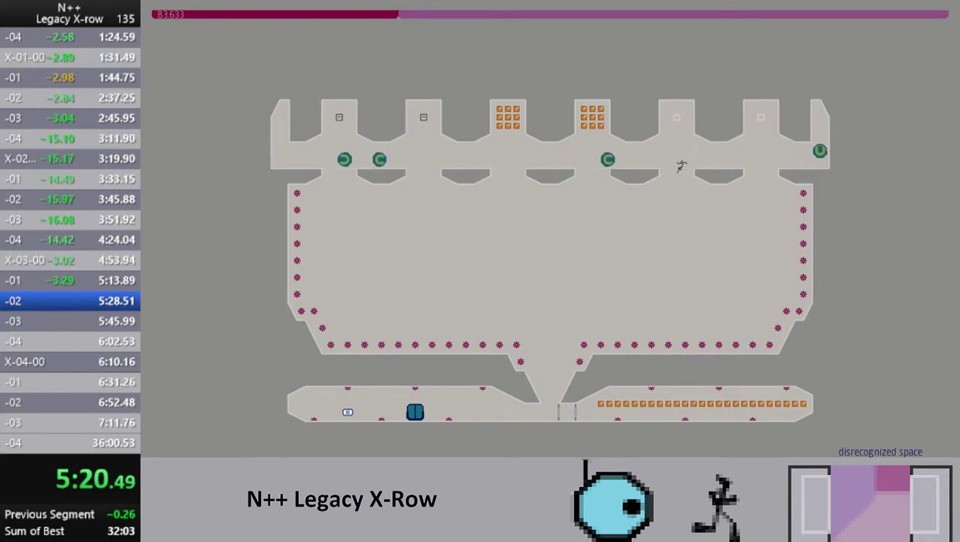
key("Left")
key("Left")
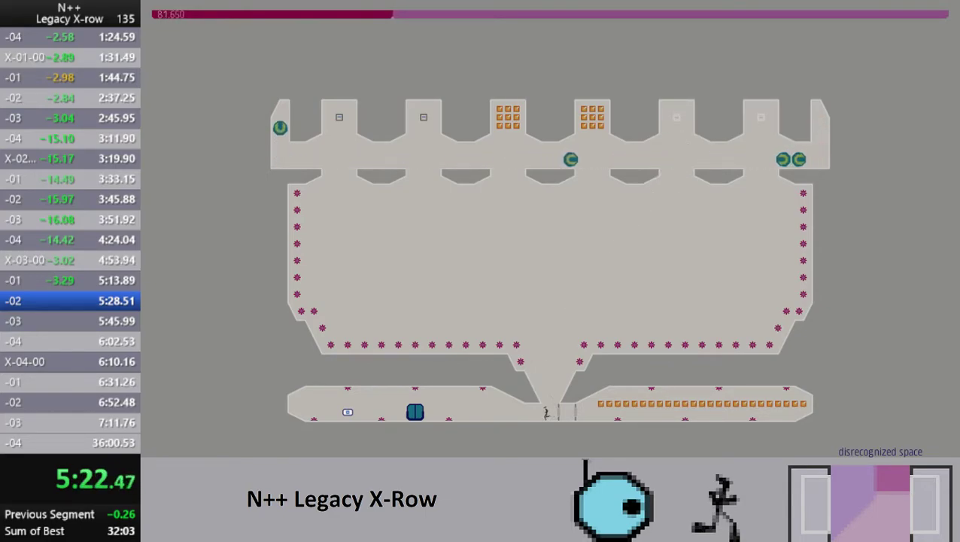
key("Left")
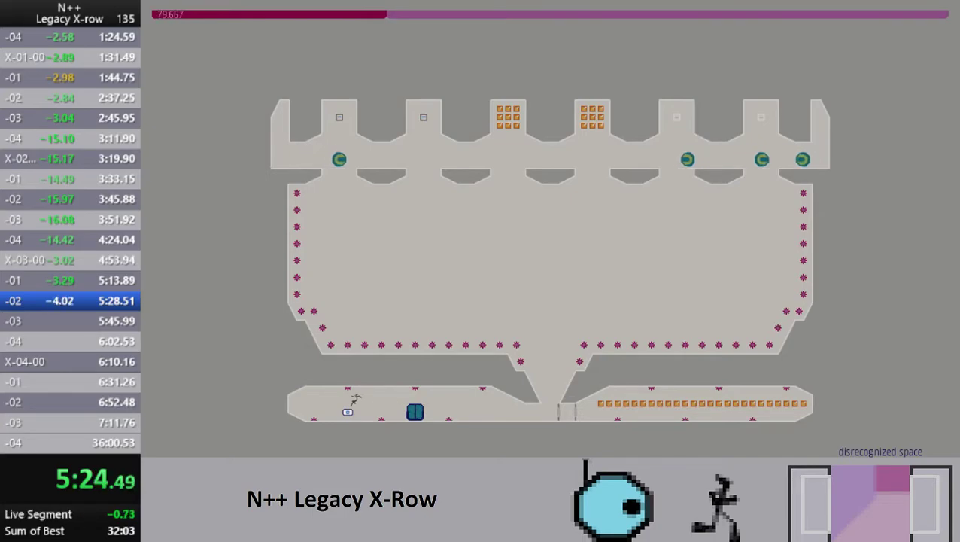
key("Right")
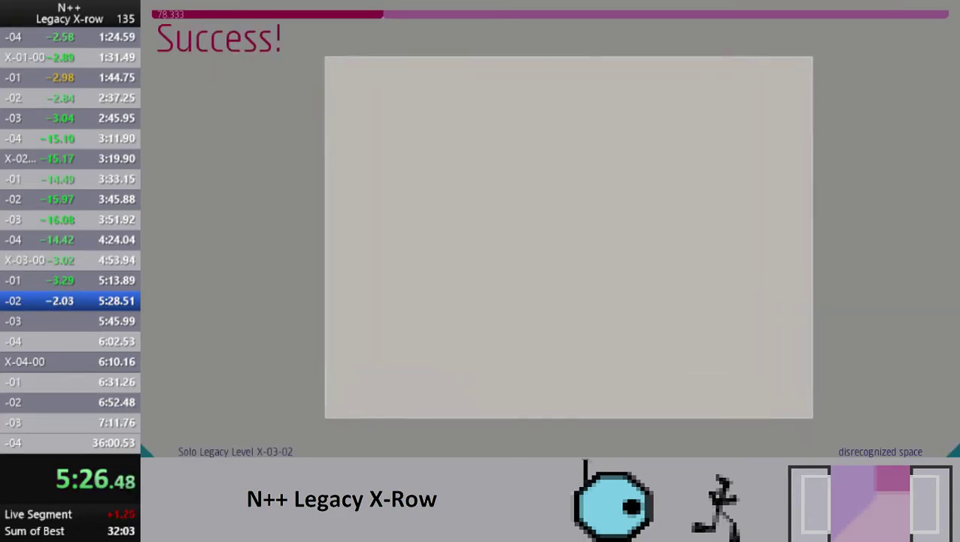
key("space")
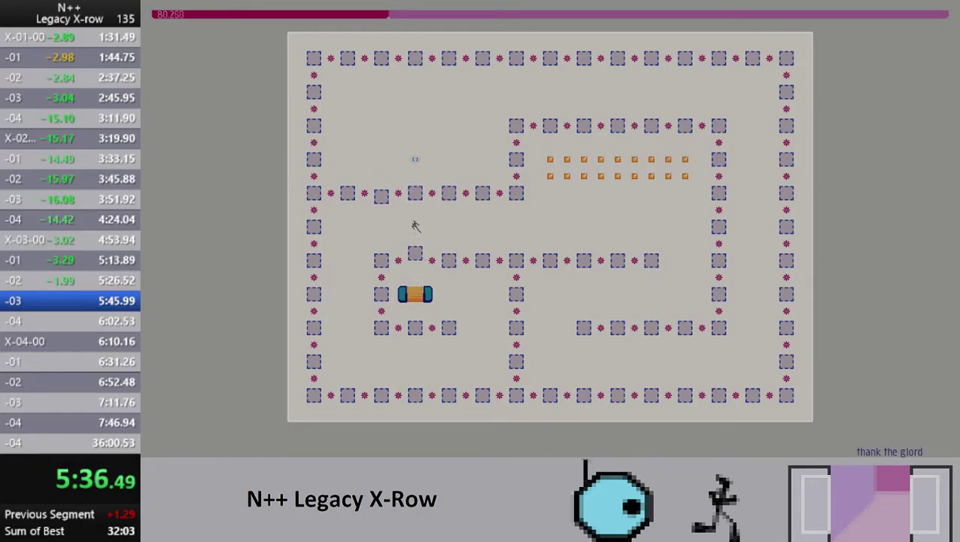
key("space")
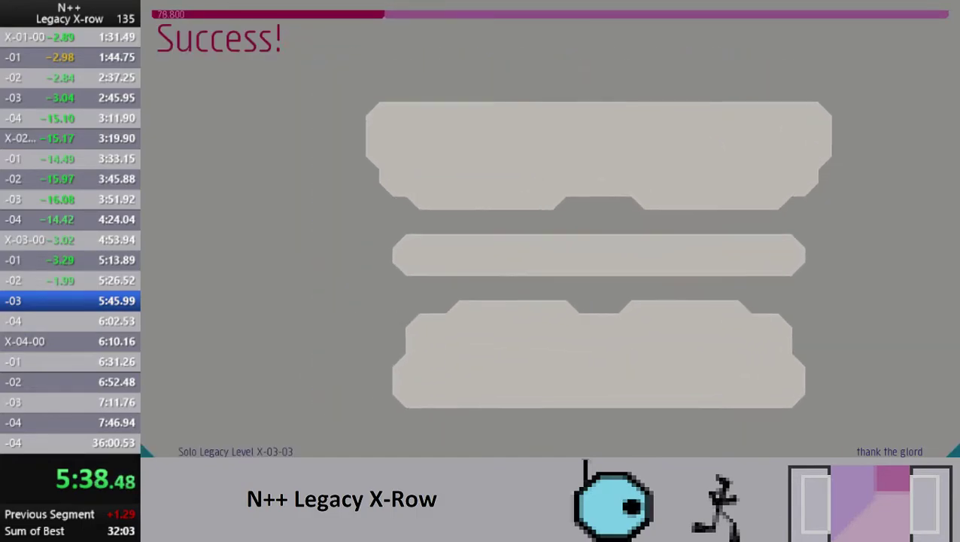
- Run the scrum corridor along floor and ceiling to X-03-04's exit, loading X-04-00
key("Left")
key("Left")
key("Left")
key("Right")
key("Right")
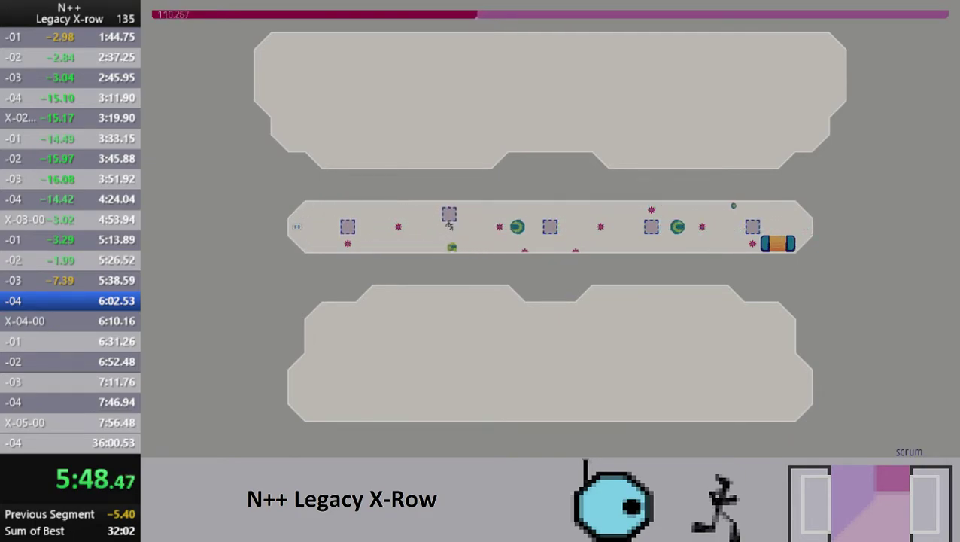
key("Right")
key("Right")
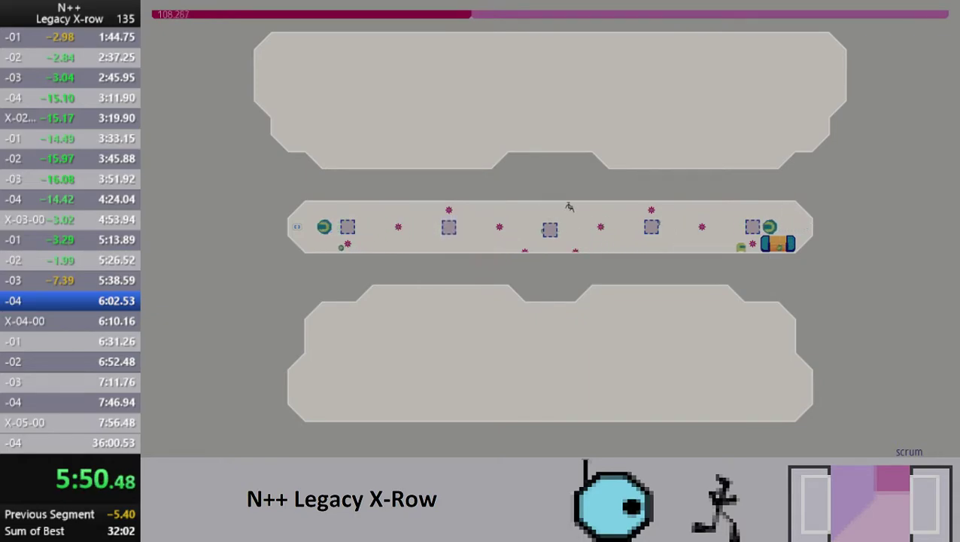
key("Right")
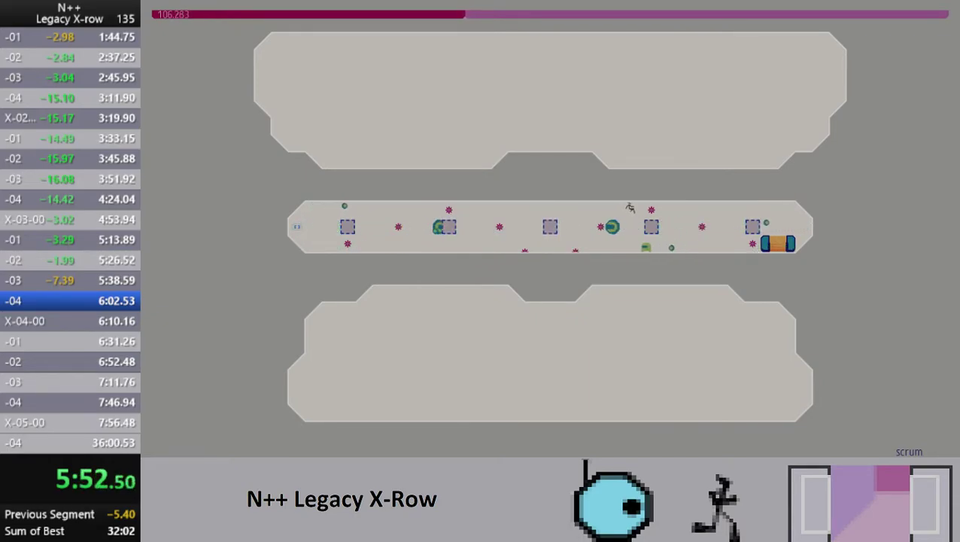
key("Right")
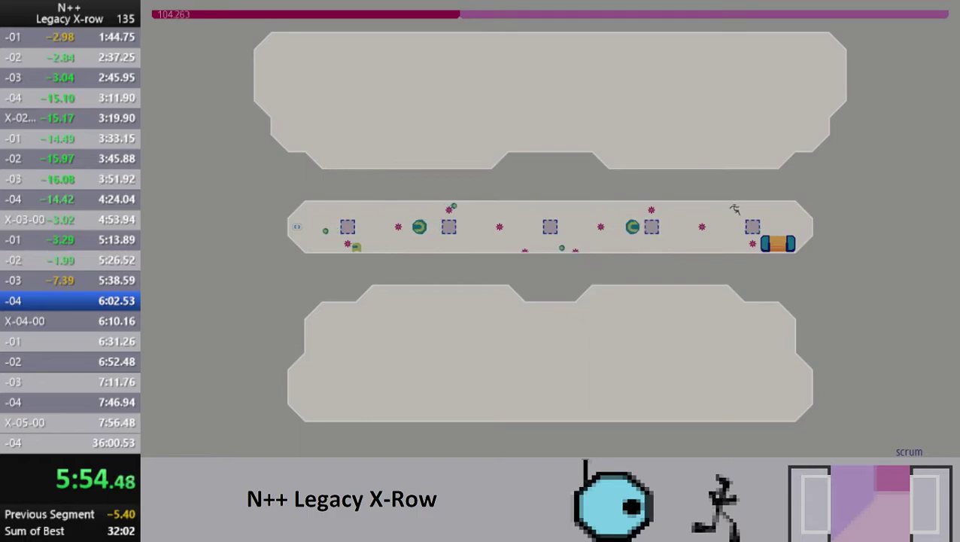
key("z")
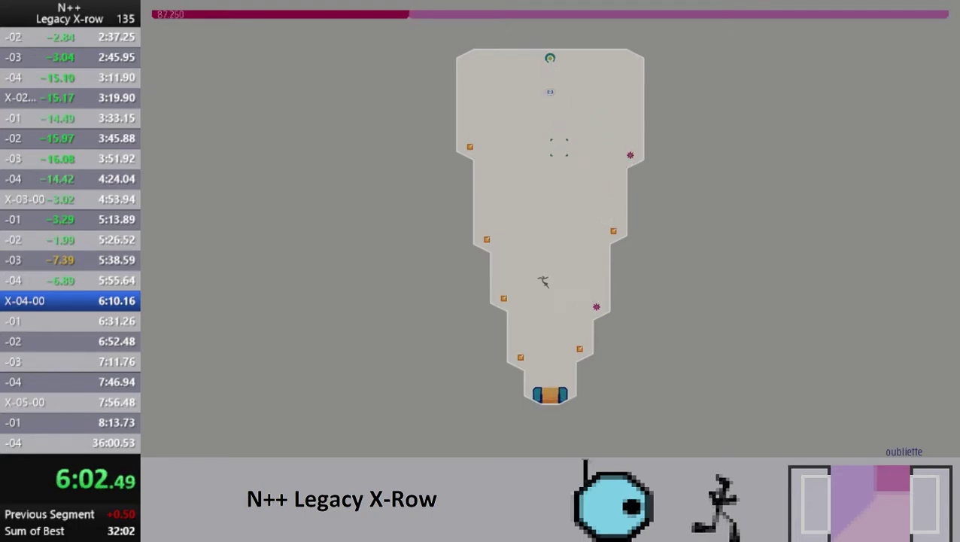
- Clear oubliette, then run eruptive collecting gold until the homing rocket kills the ninja
key("z")
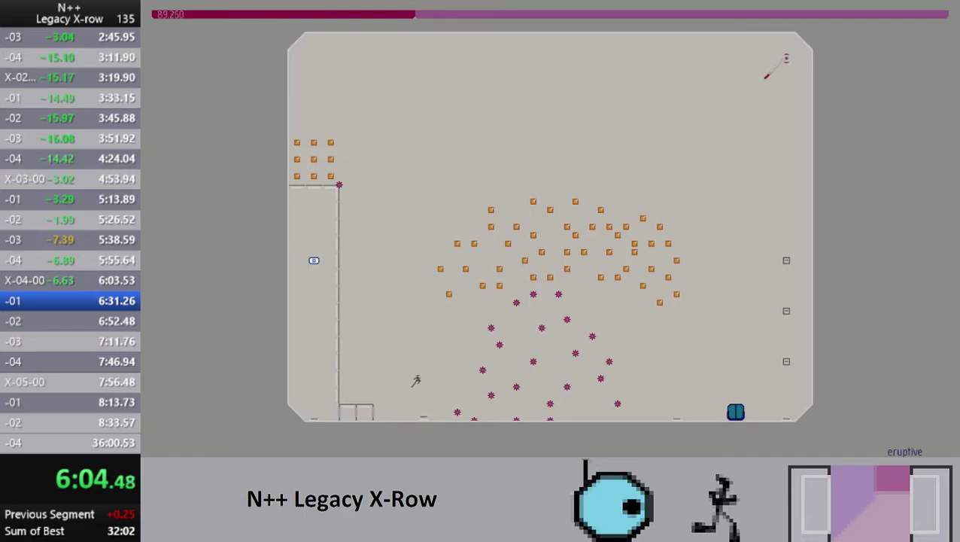
key("Right")
key("z")
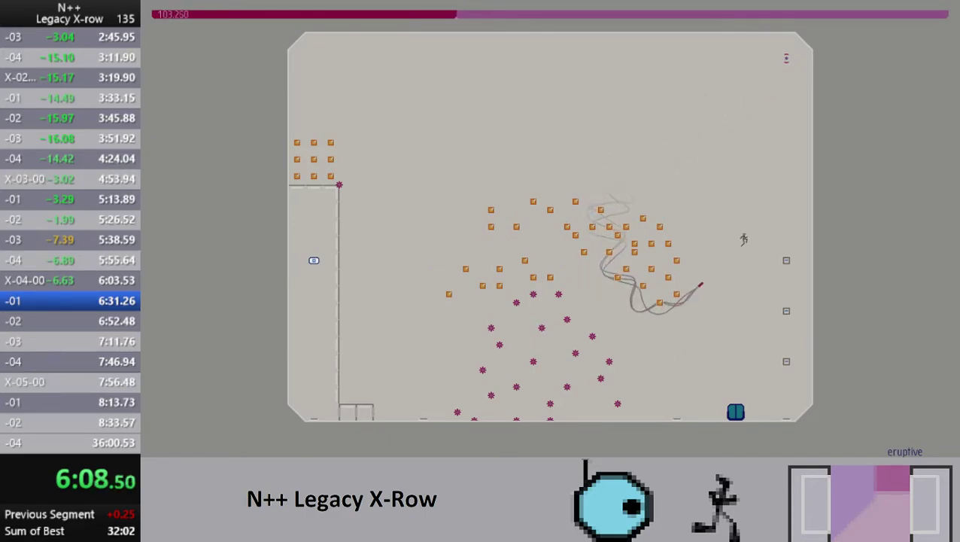
key("Left")
key("z")
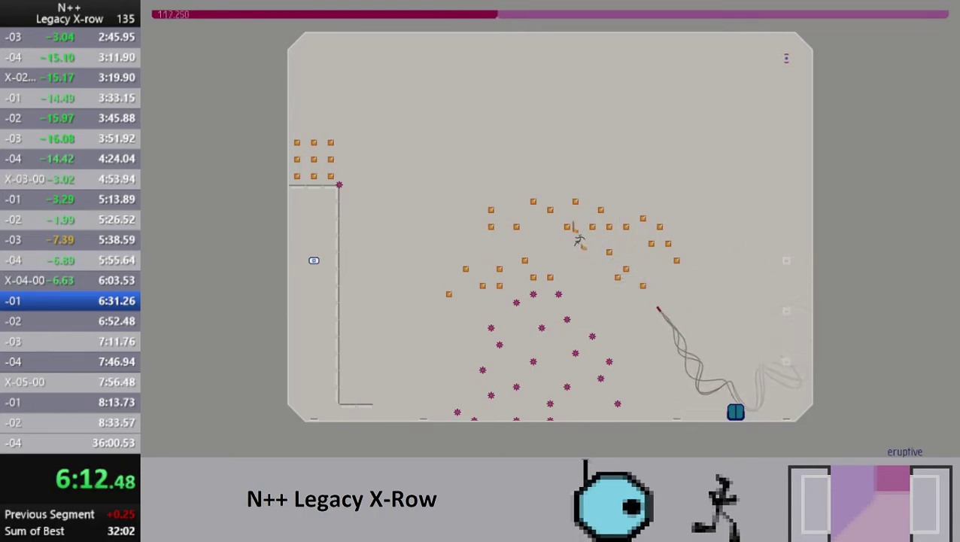
key("Left")
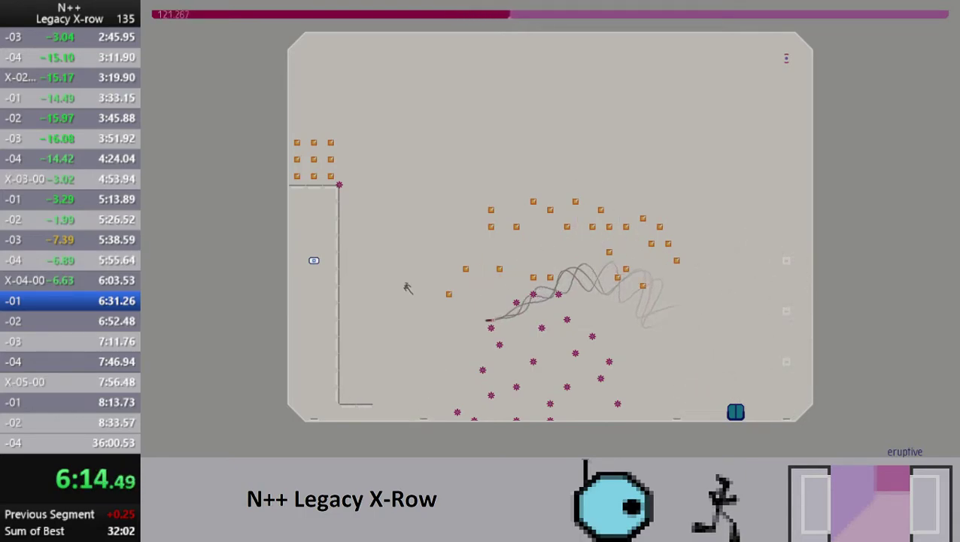
key("z")
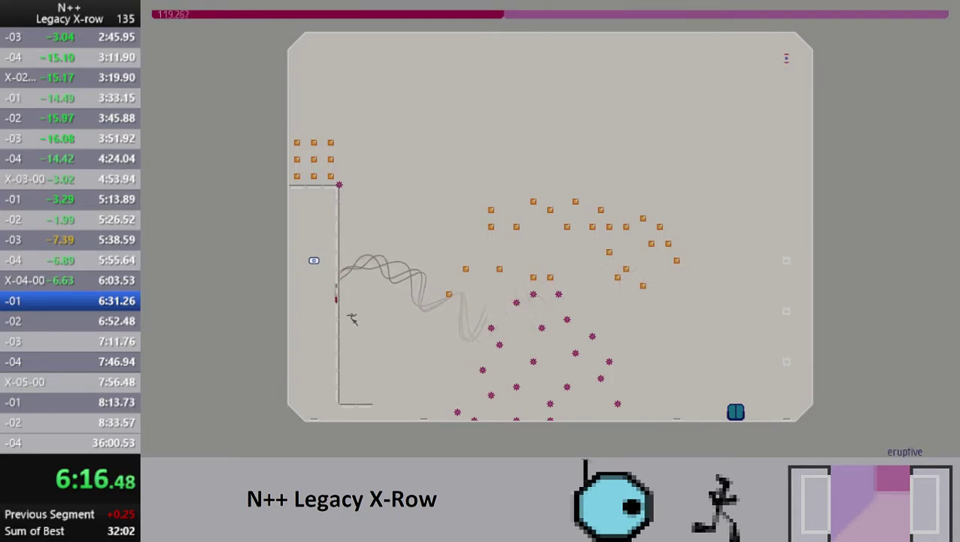
- Restart eruptive and retry it, grabbing gold while dodging the rocket
key("z")
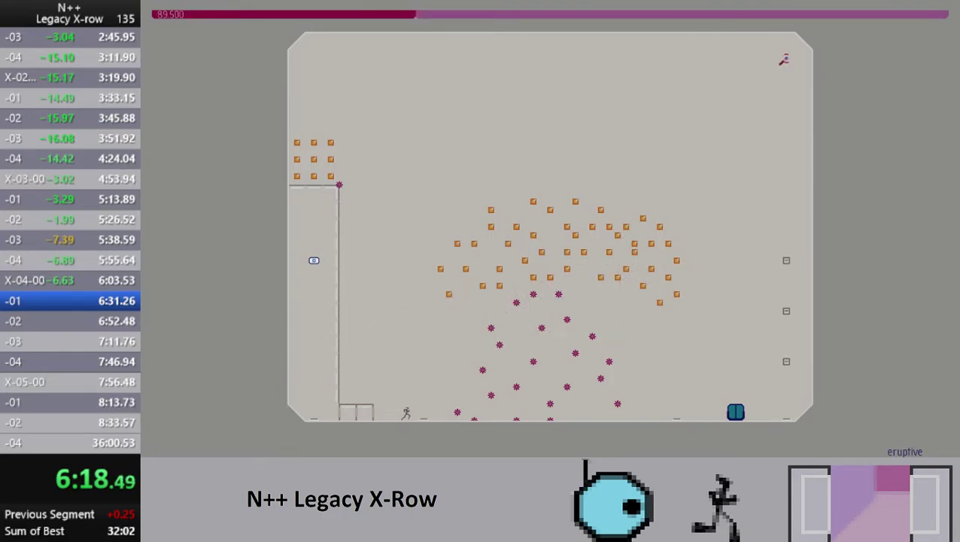
key("Right")
key("z")
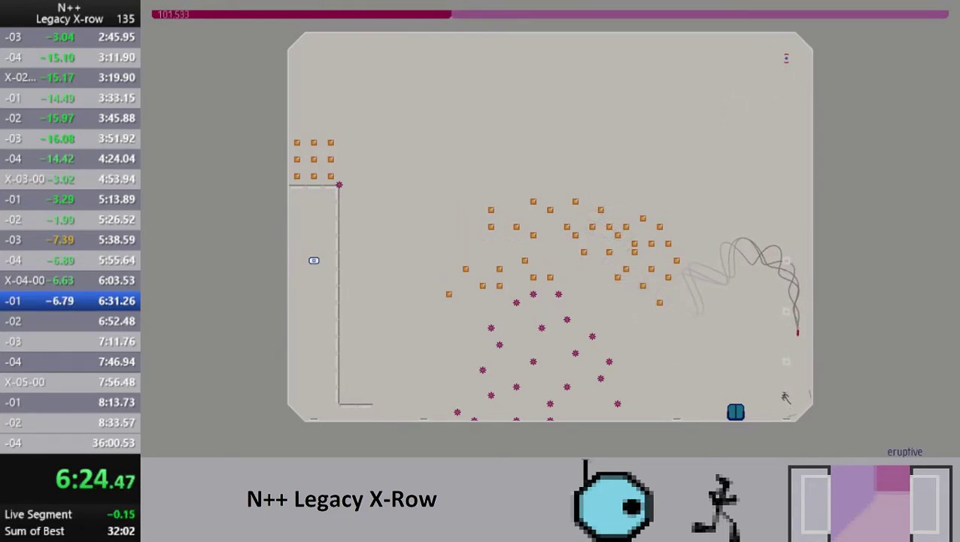
key("Left")
key("z")
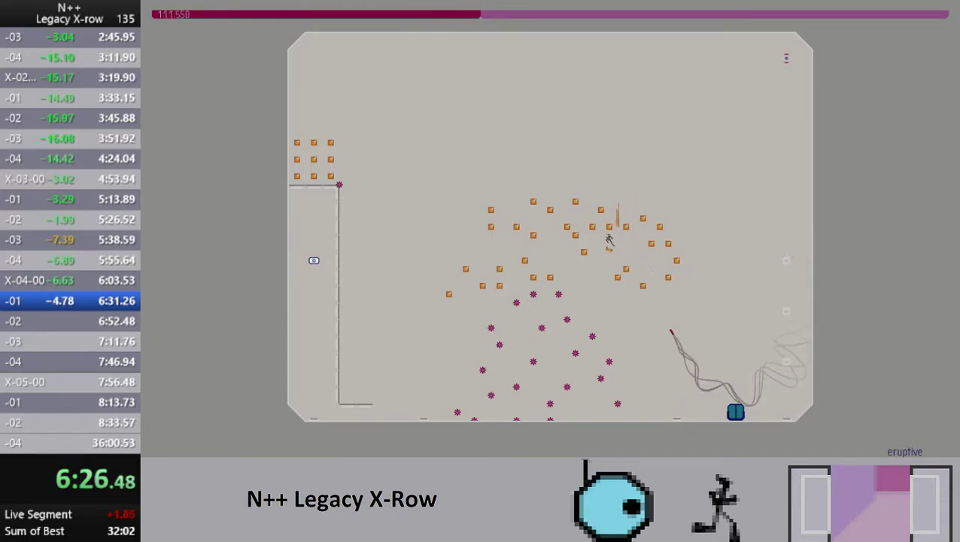
key("Left")
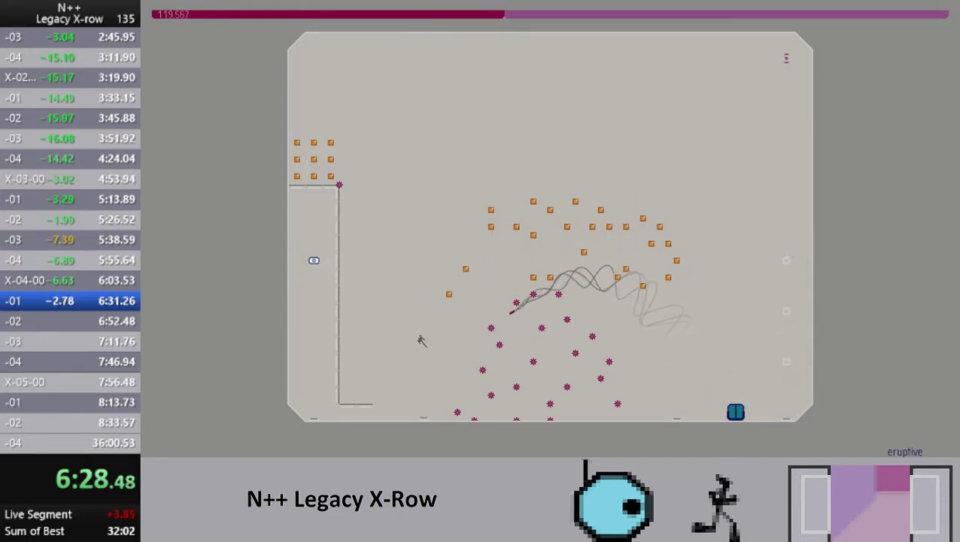
key("Left")
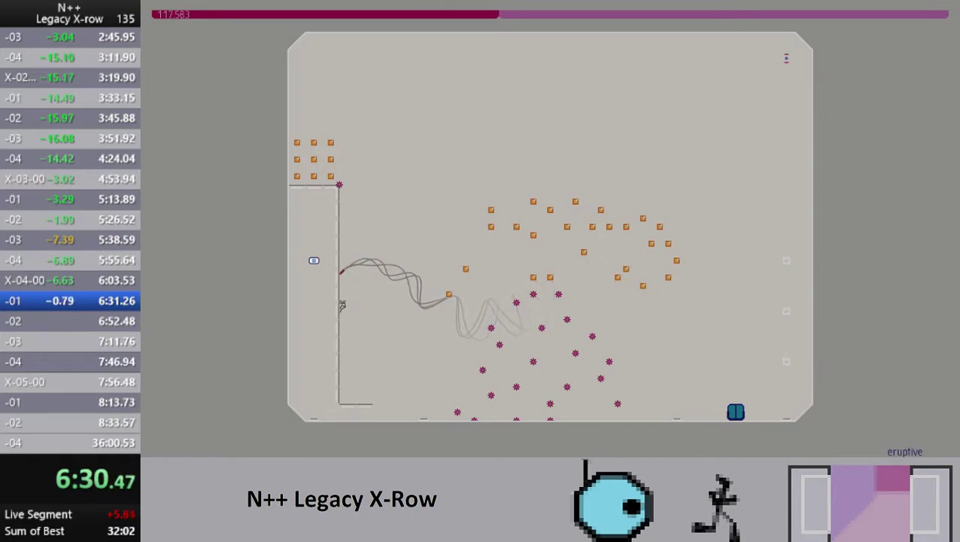
key("Right")
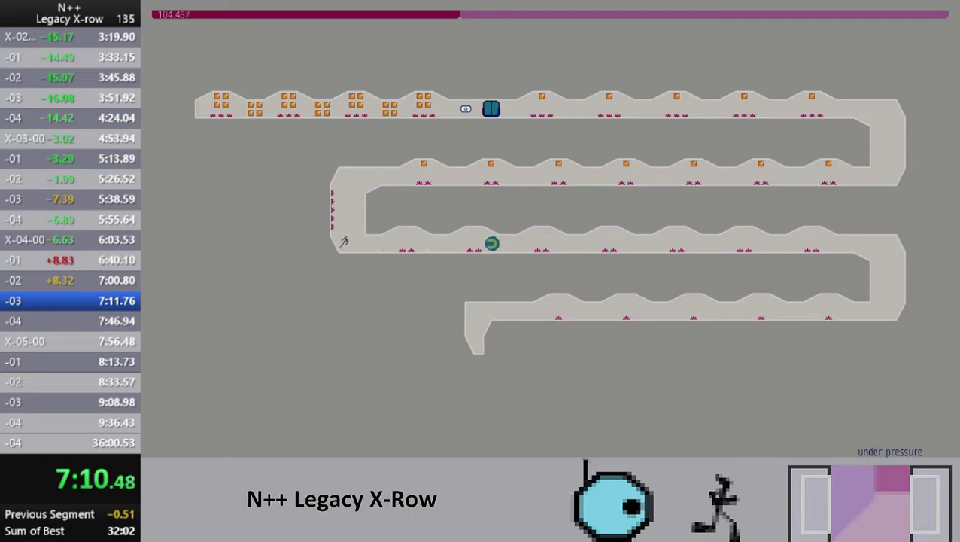
- Run and jump along under pressure's corridor to its exit, loading X-04-04
key("space")
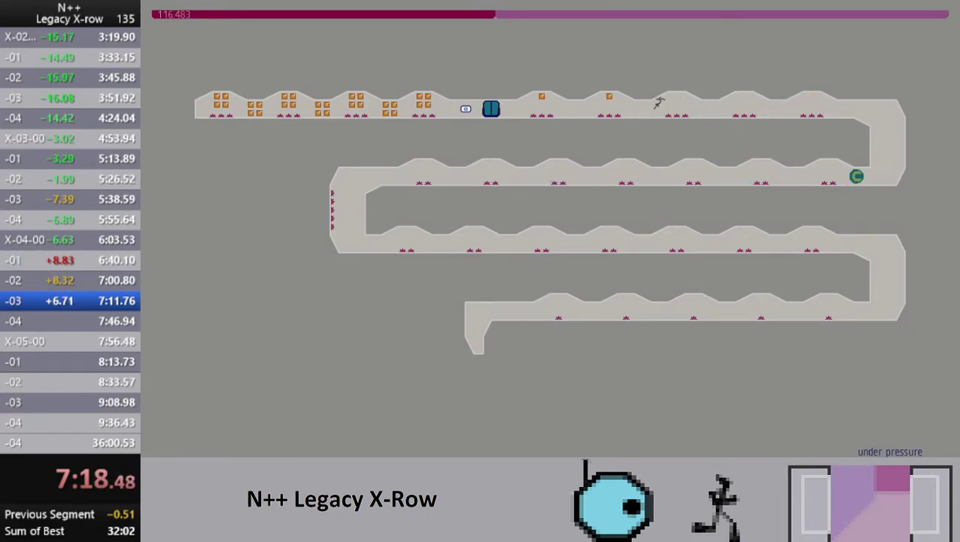
key("Left")
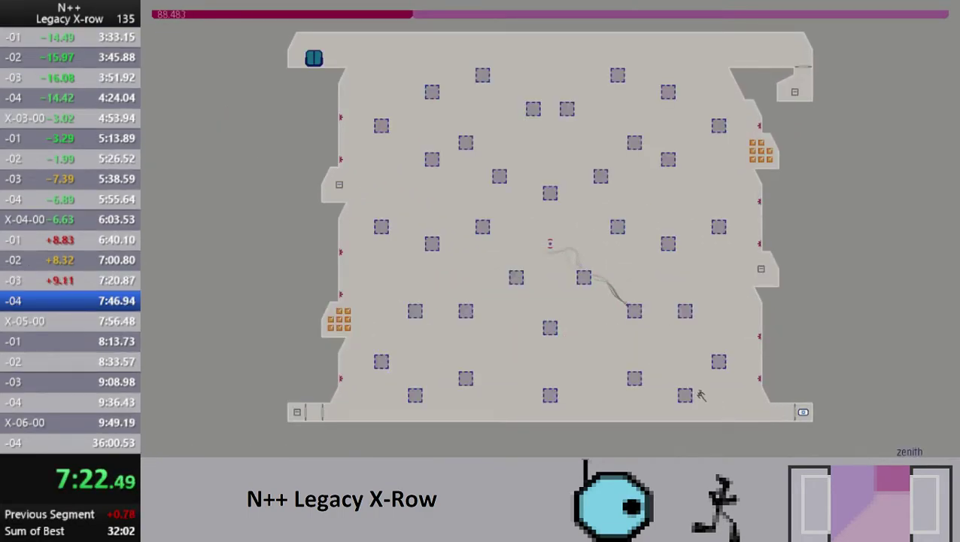
key("Left")
key("Right")
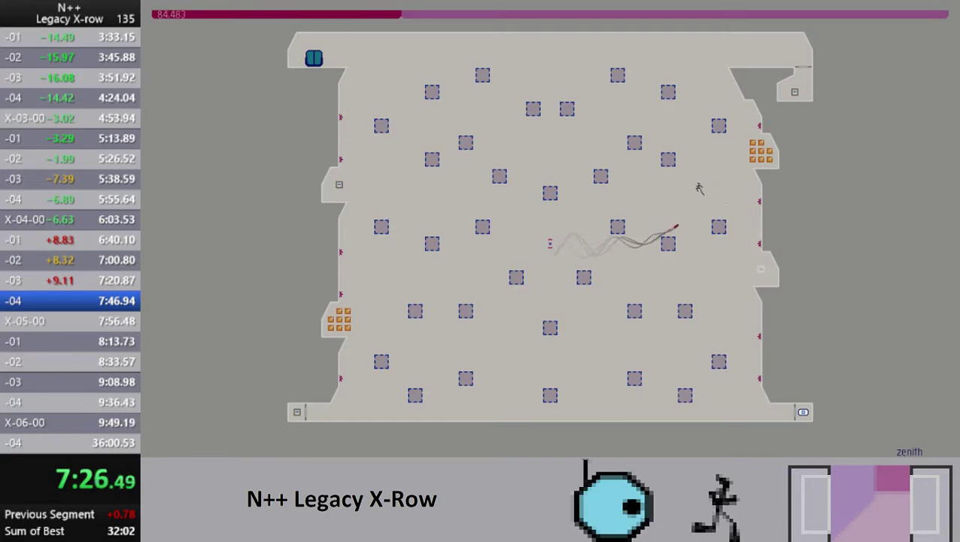
key("Left")
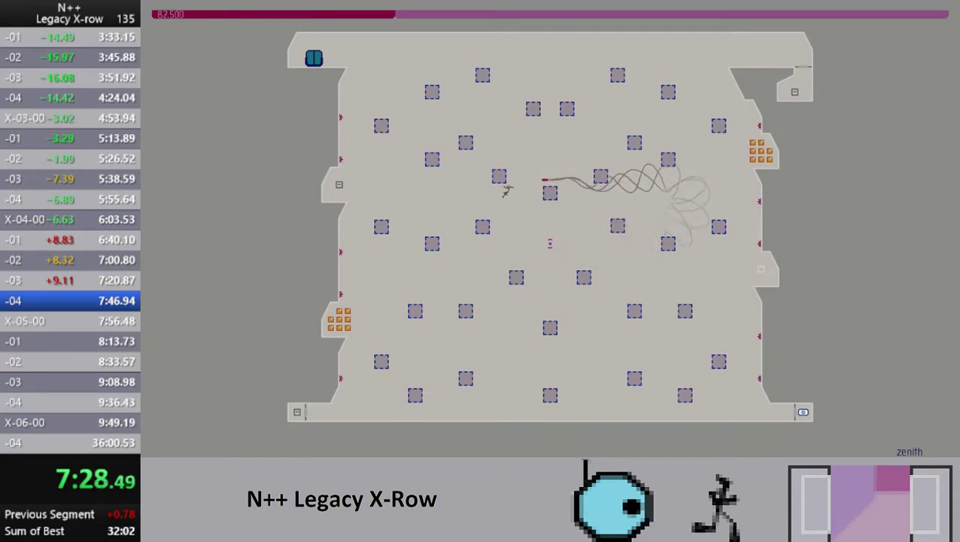
key("Left")
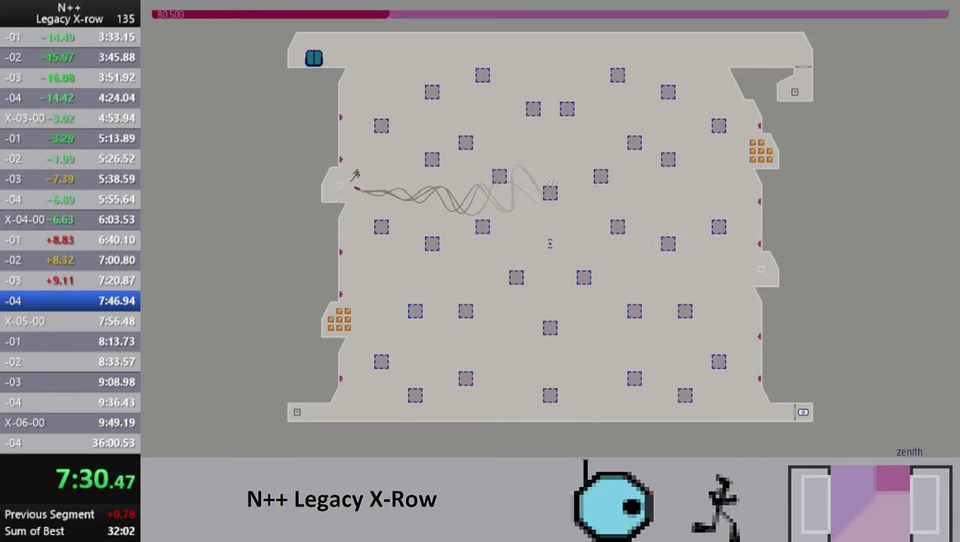
key("Right")
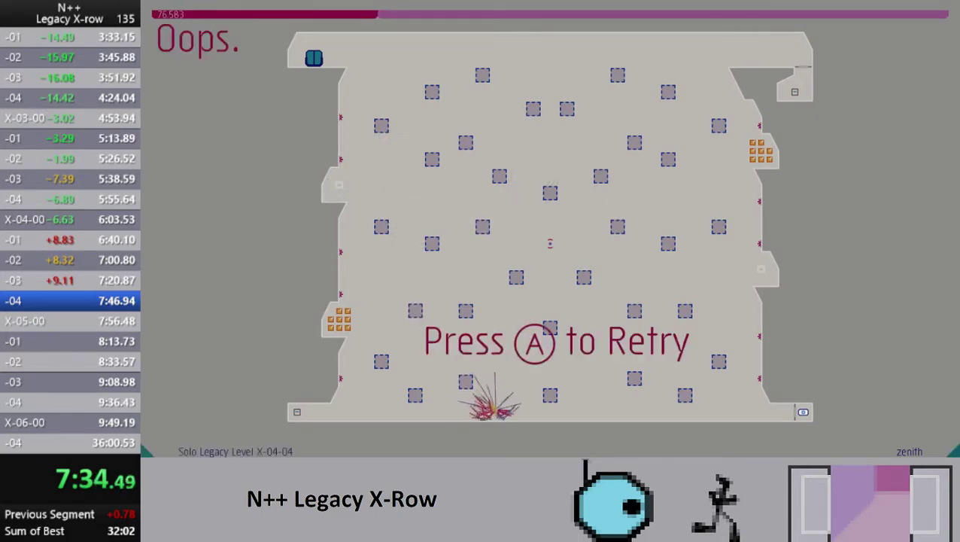
key("space")
key("space")
key("Right")
key("space")
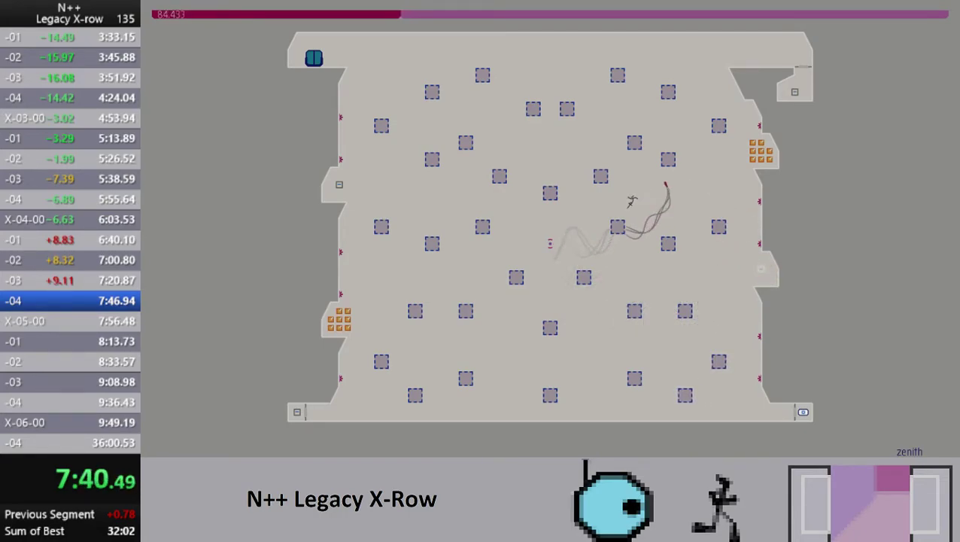
key("Left")
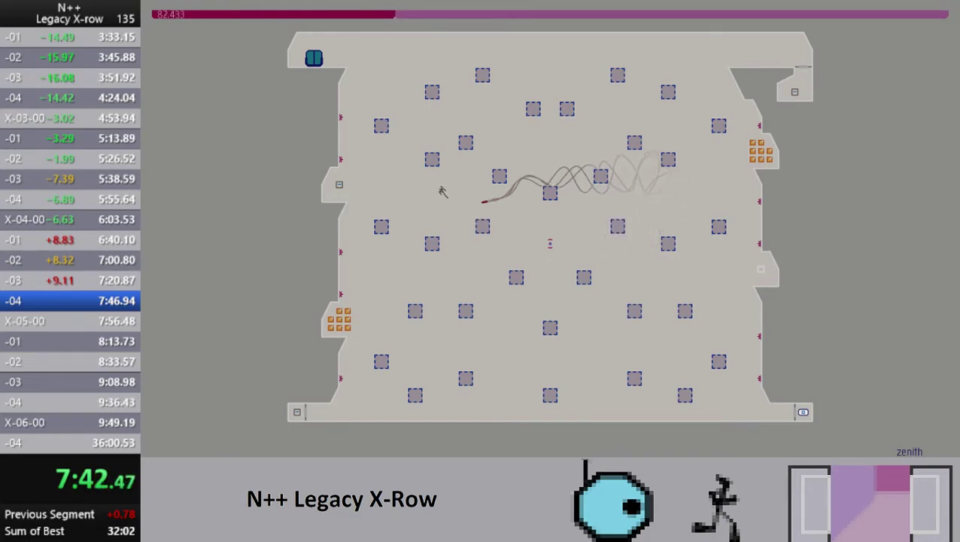
key("space")
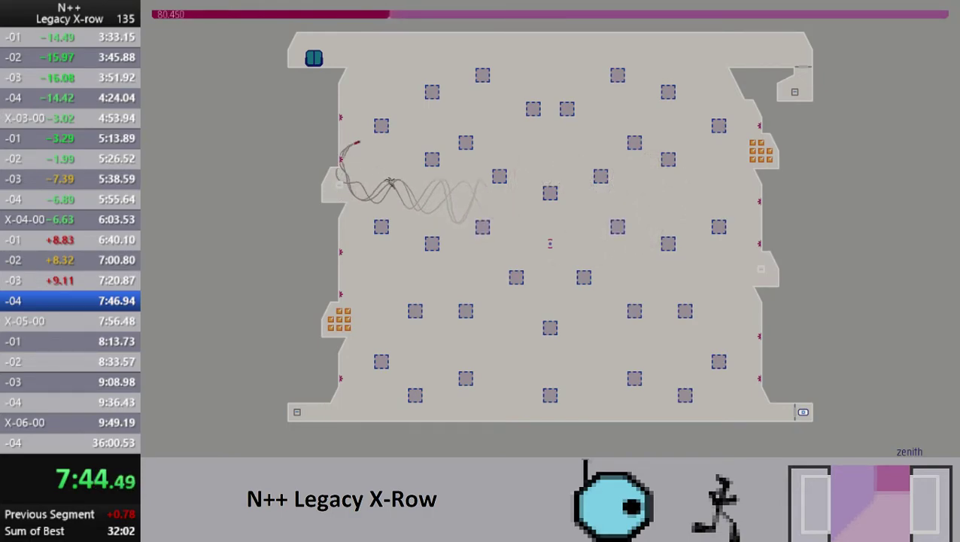
key("Right")
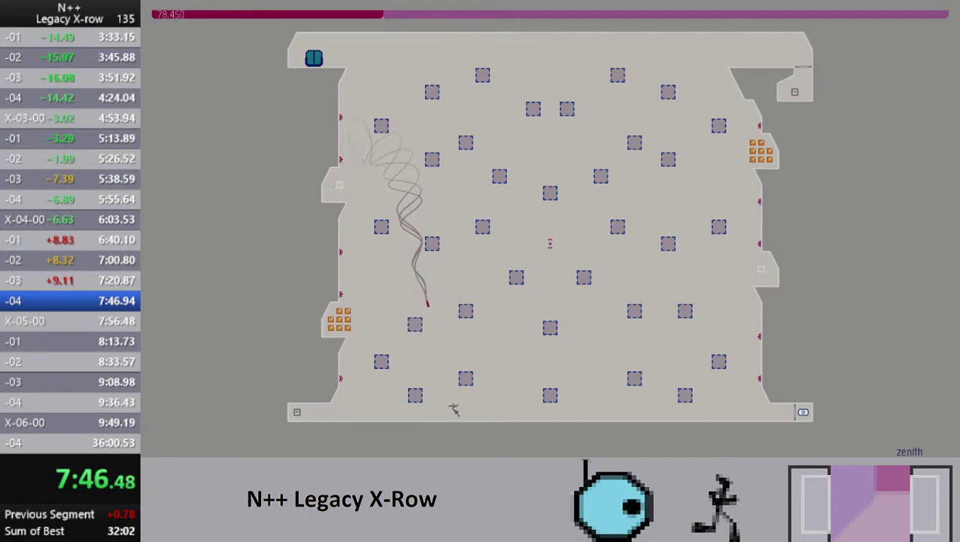
key("Left")
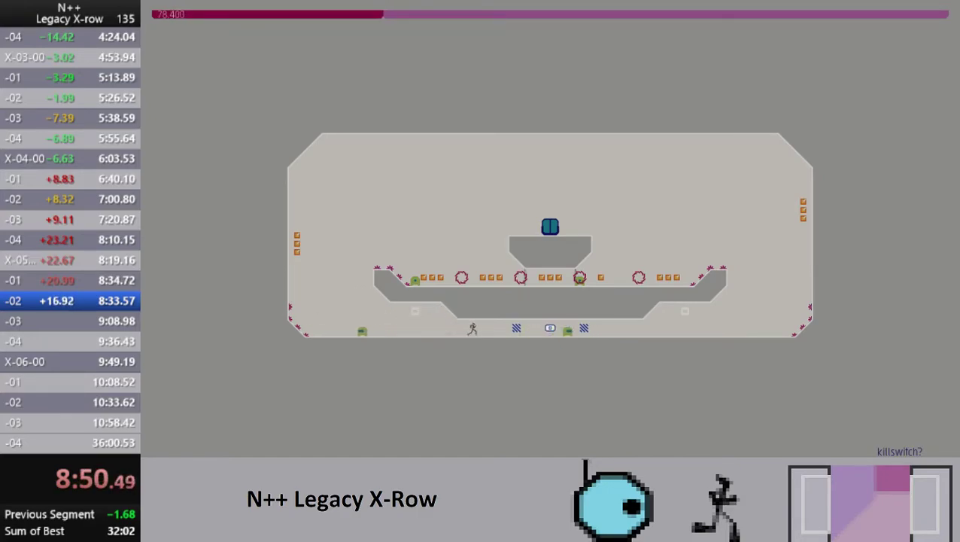
- Run right along X-05-02's floor to the exit, loading lull fortress
key("Right")
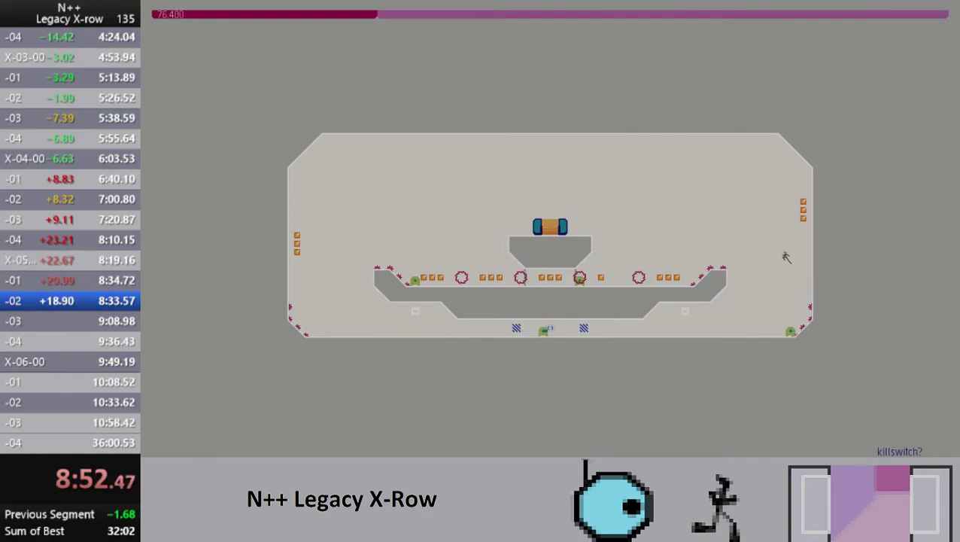
key("Left")
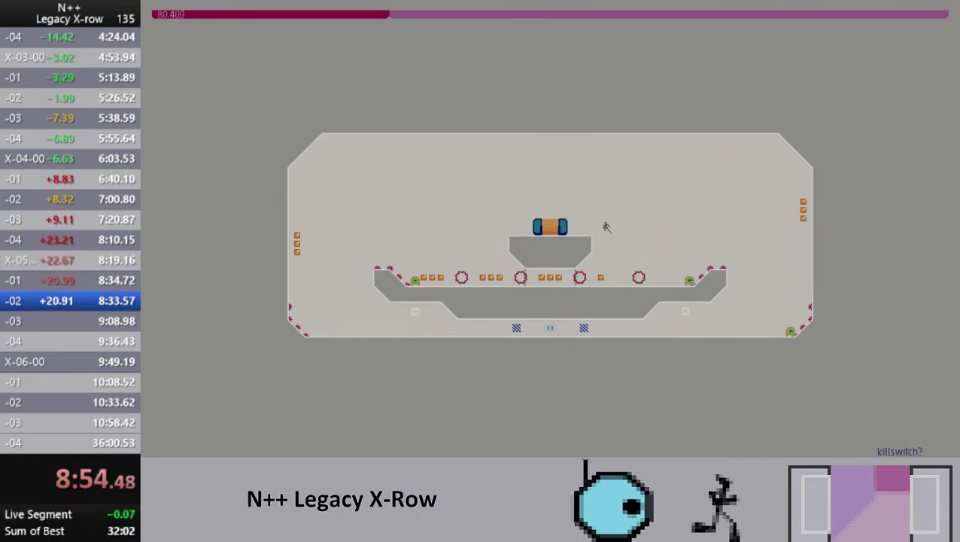
- Lead lull fortress's homing rocket around and dodge it into the lower corridor
key("space")
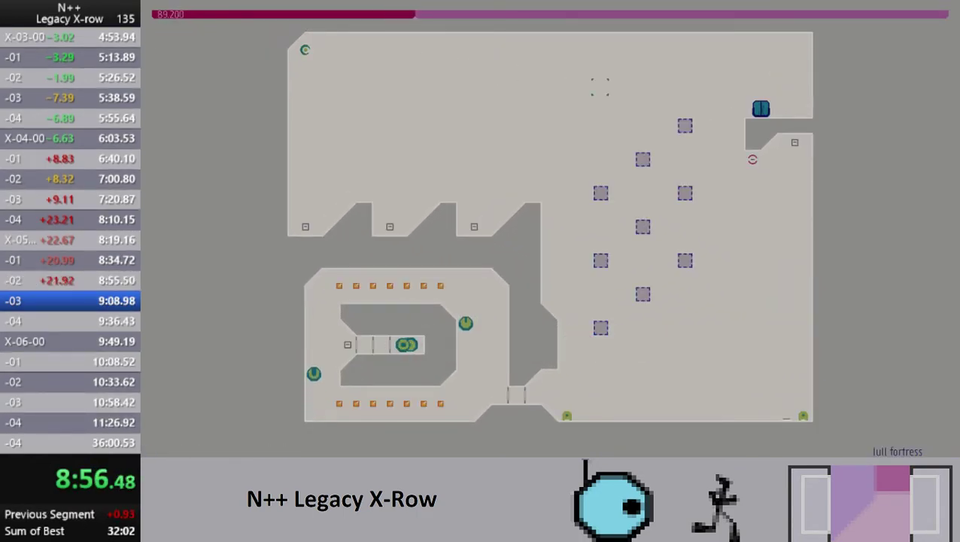
key("Left")
key("Left")
key("Right")
key("Right")
key("Right")
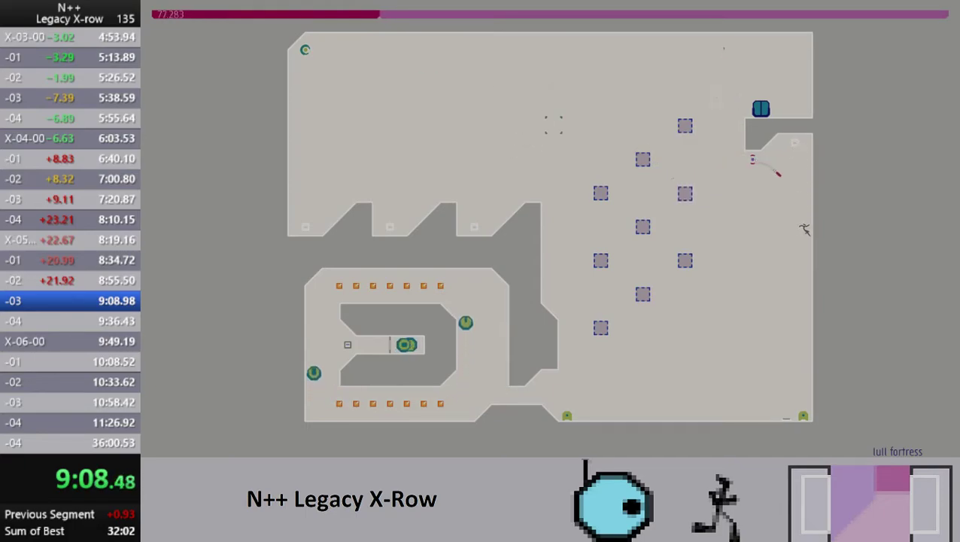
key("Left")
key("Left")
key("space")
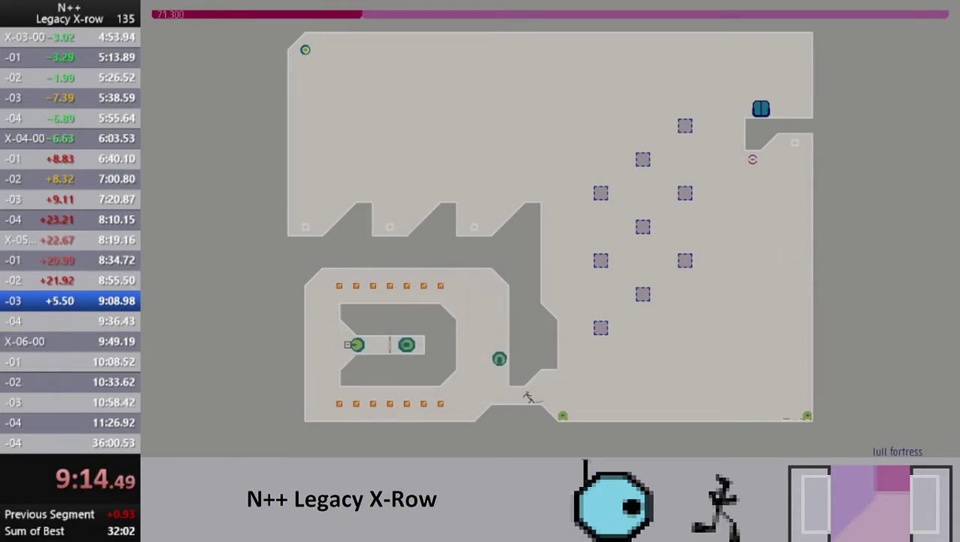
key("Left")
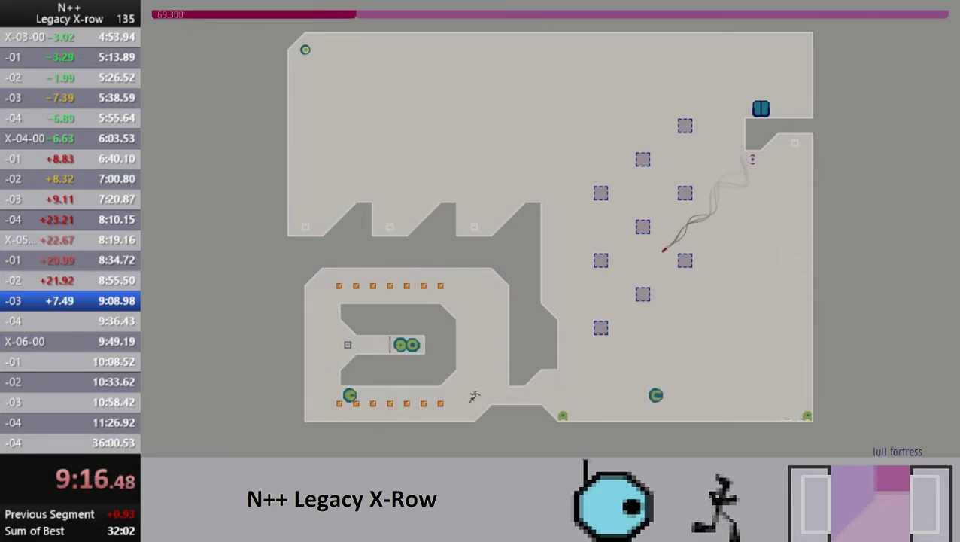
- Wall-jump up the corridor's left side and touch the exit switch
key("space")
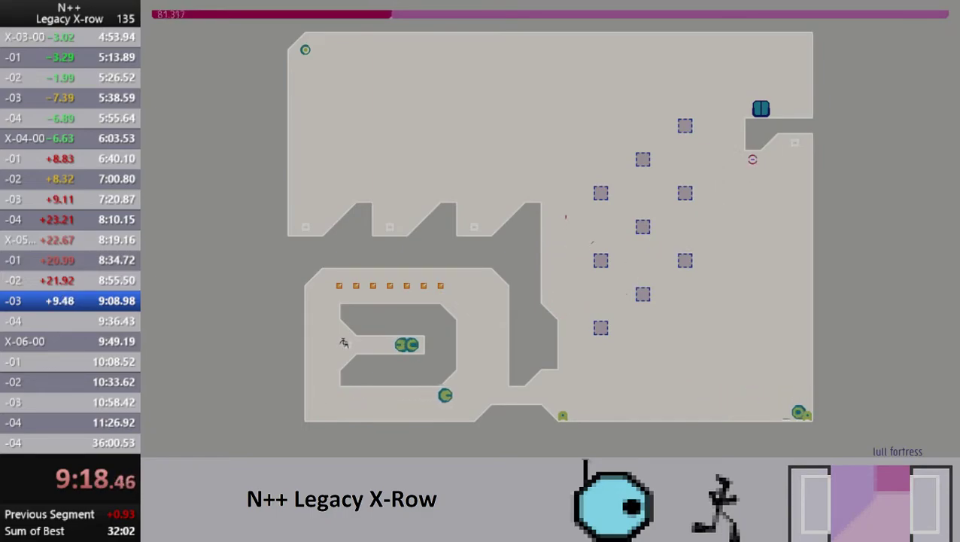
key("space")
key("space")
key("Right")
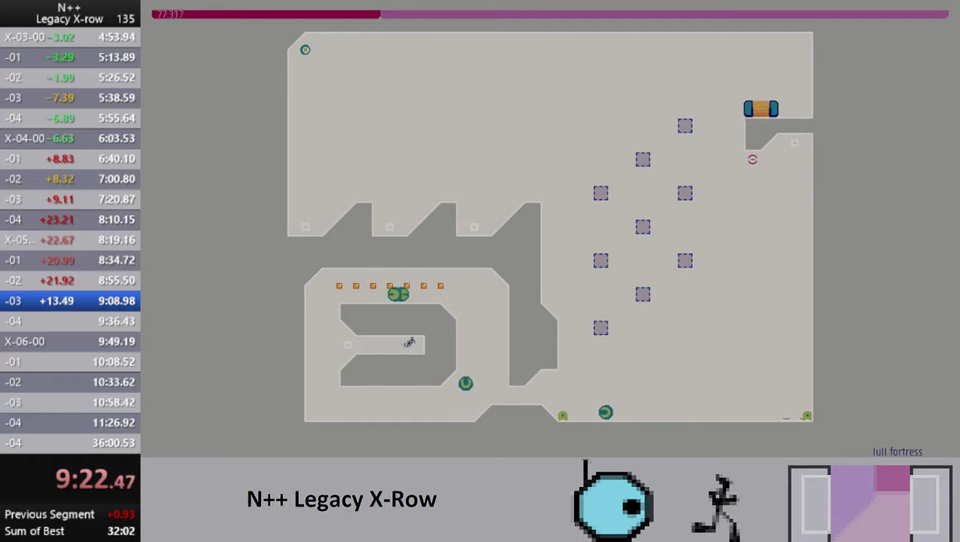
key("Left")
- Wall-jump up the right side to the exit door, clearing X-05-03 and loading X-05-04
key("Right")
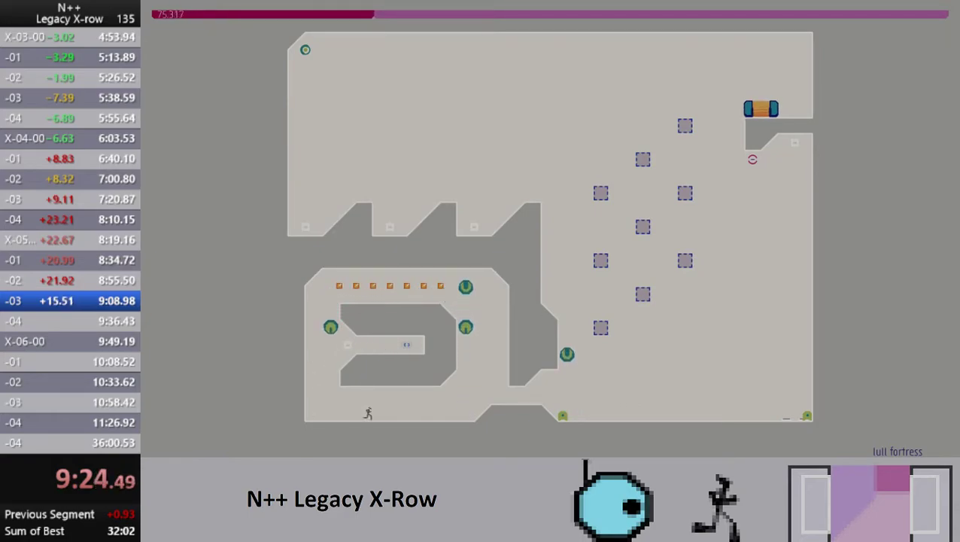
key("Right")
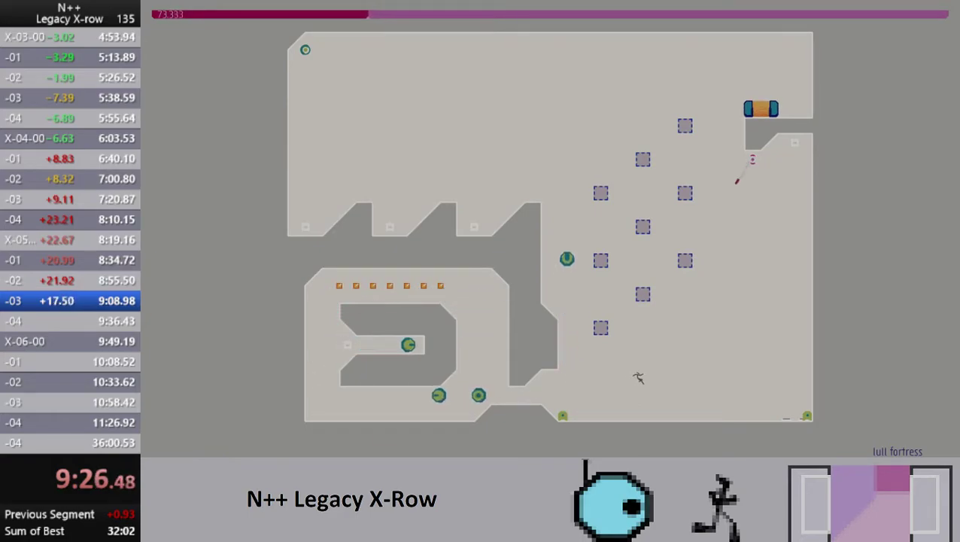
key("Right")
key("space")
key("Left")
key("Right")
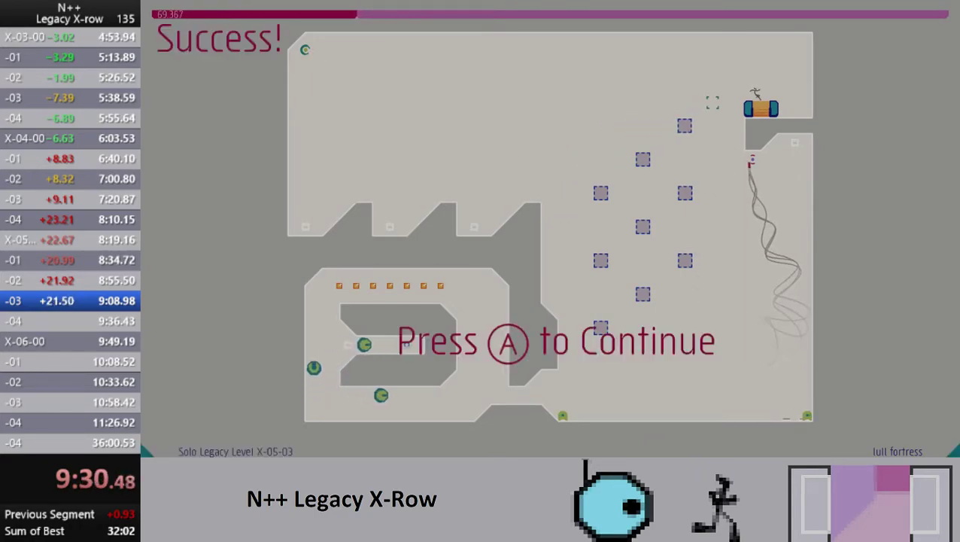
key("space")
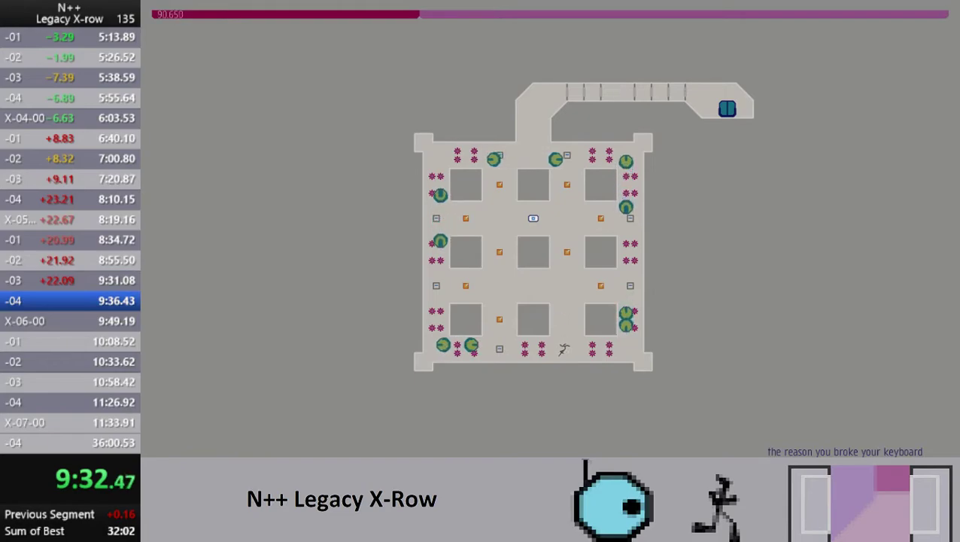
- Weave left past X-05-04's patrolling drones to the left wall
key("space")
key("Right")
key("space")
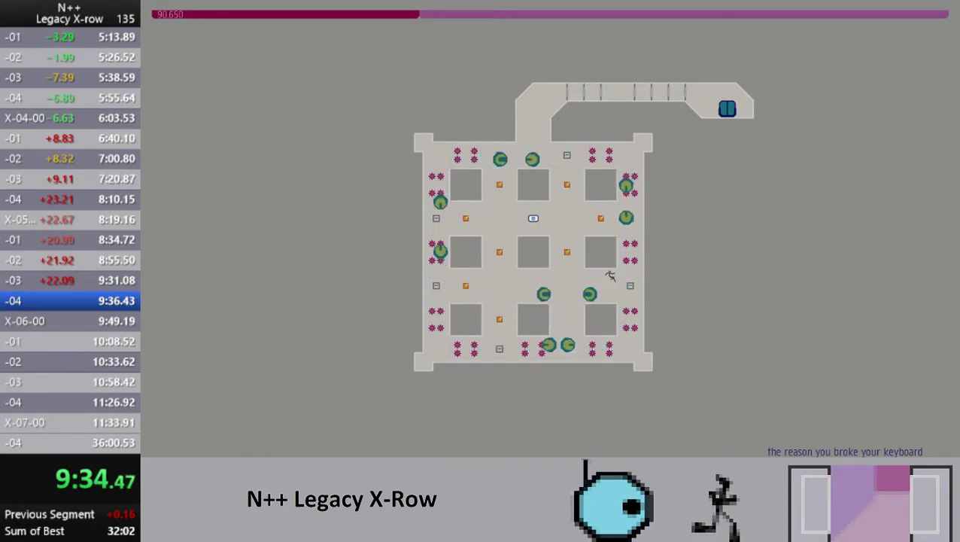
key("Left")
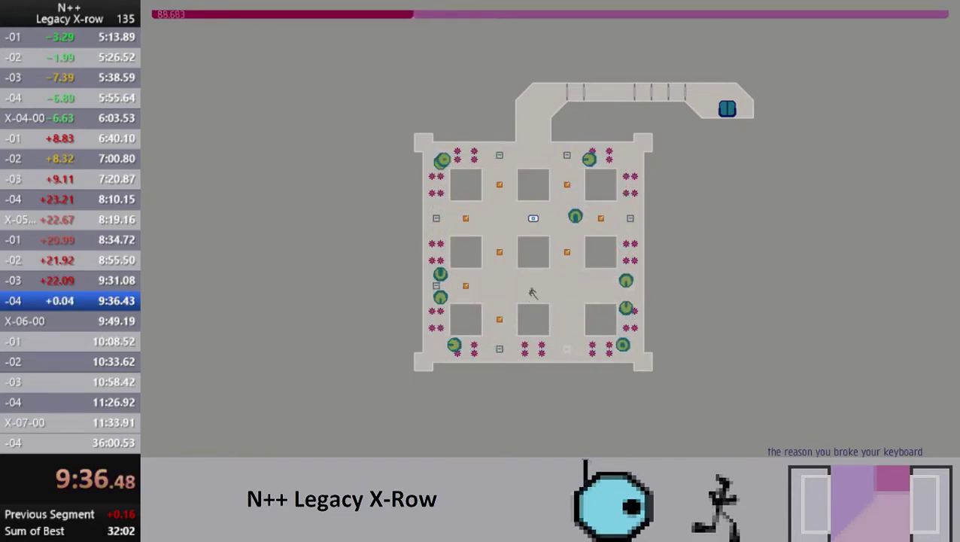
key("Left")
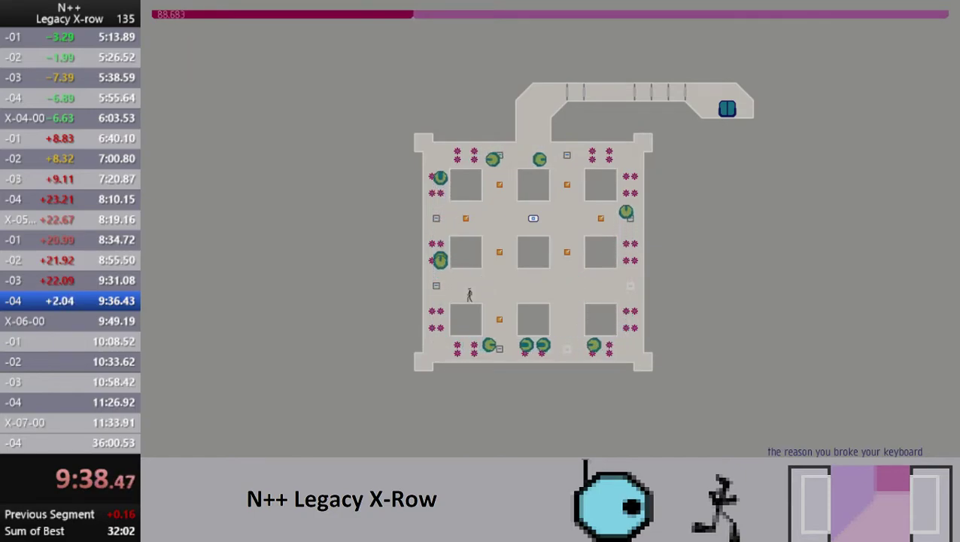
key("Right")
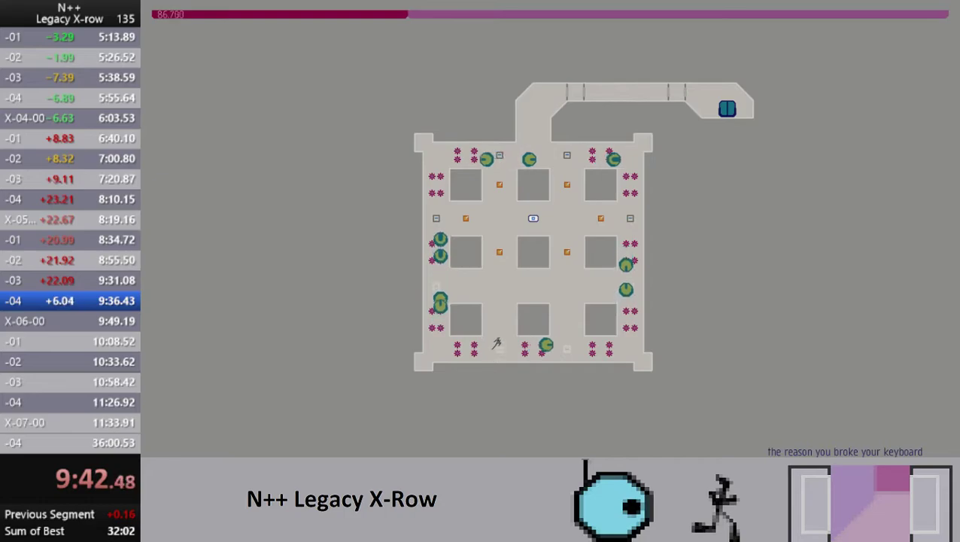
- Climb between the drones to the central switch, then reach the exit door
key("z")
key("Left")
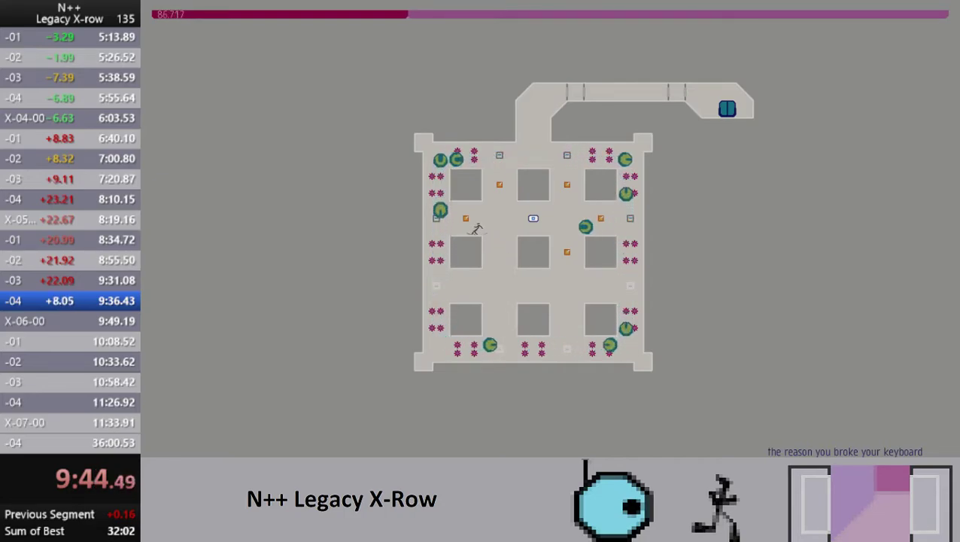
key("Right")
key("z")
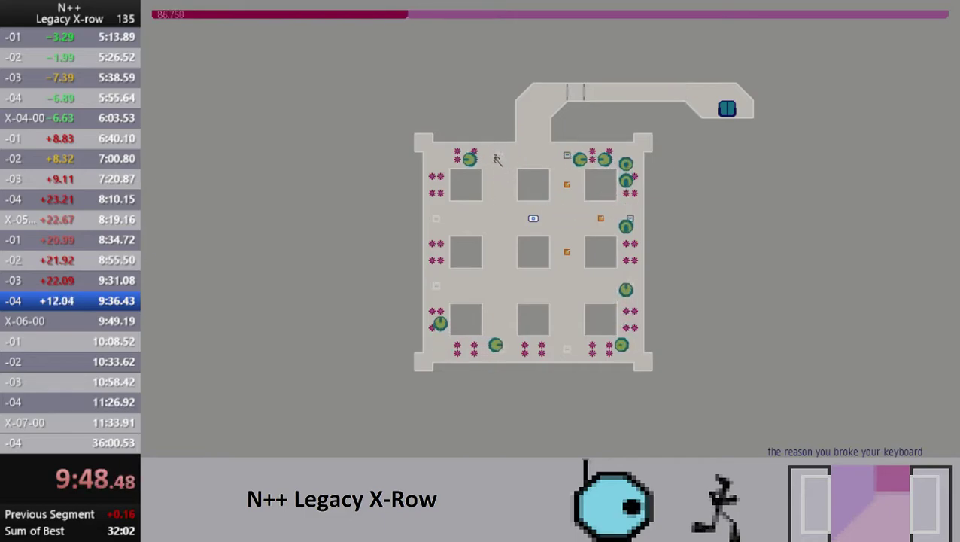
key("Right")
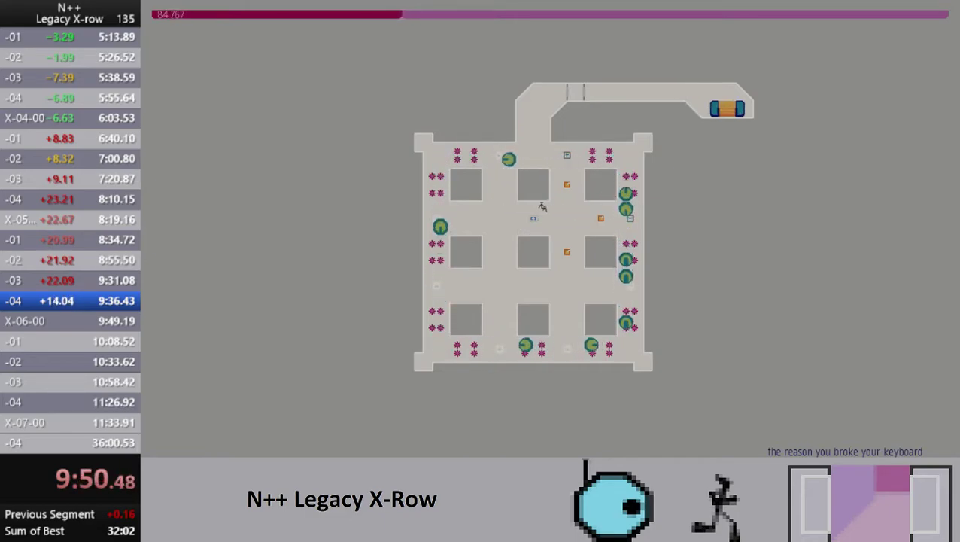
key("Right")
key("Left")
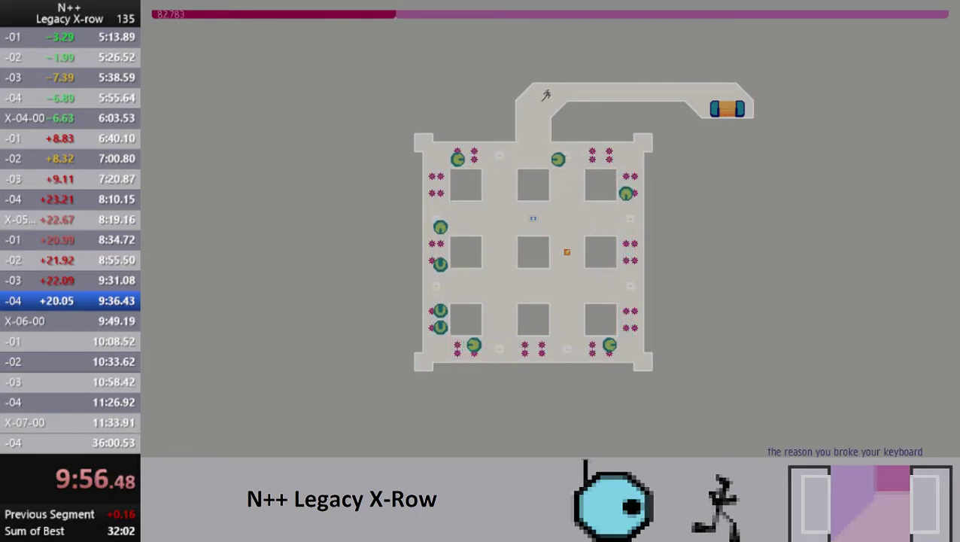
key("space")
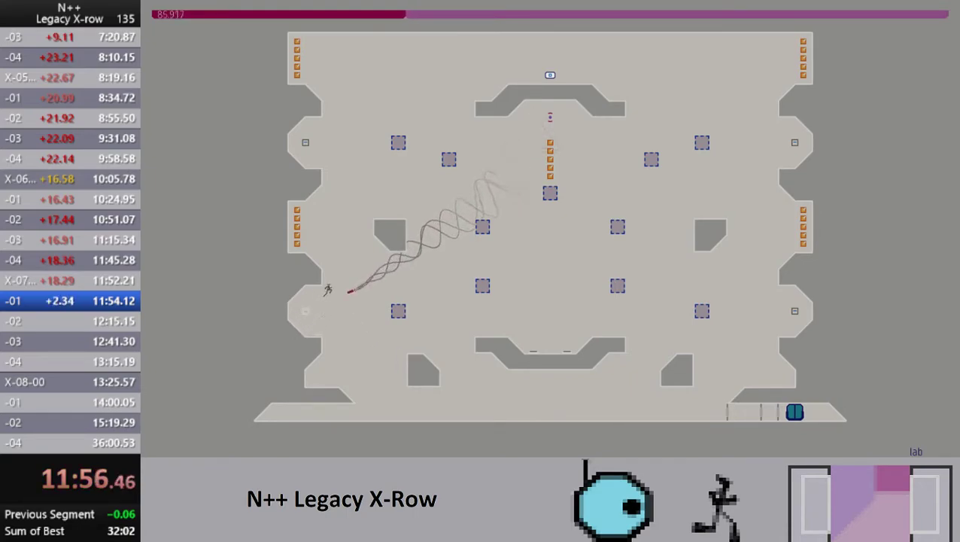
- Retry X-07-01 and wall-jump between the walls and top platform, dodging homing rockets
key("z")
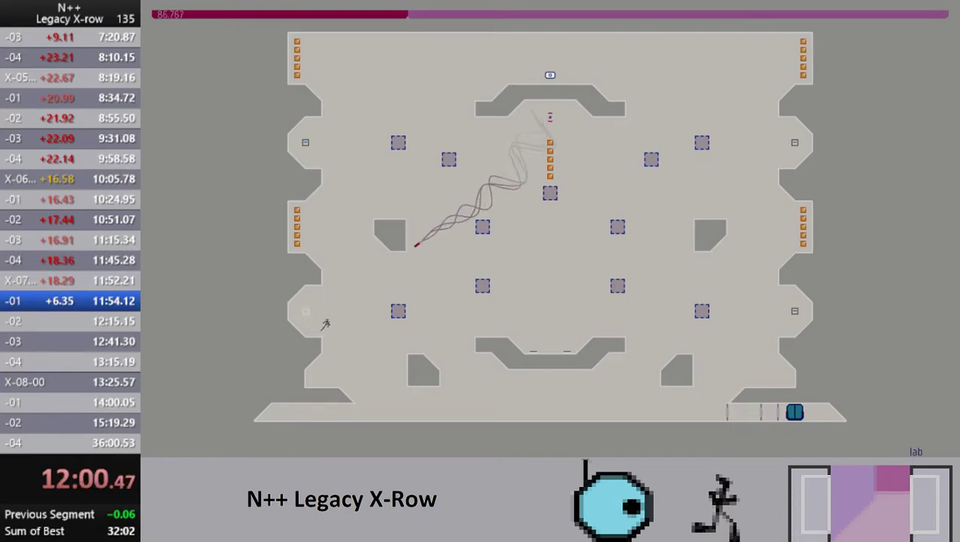
key("z")
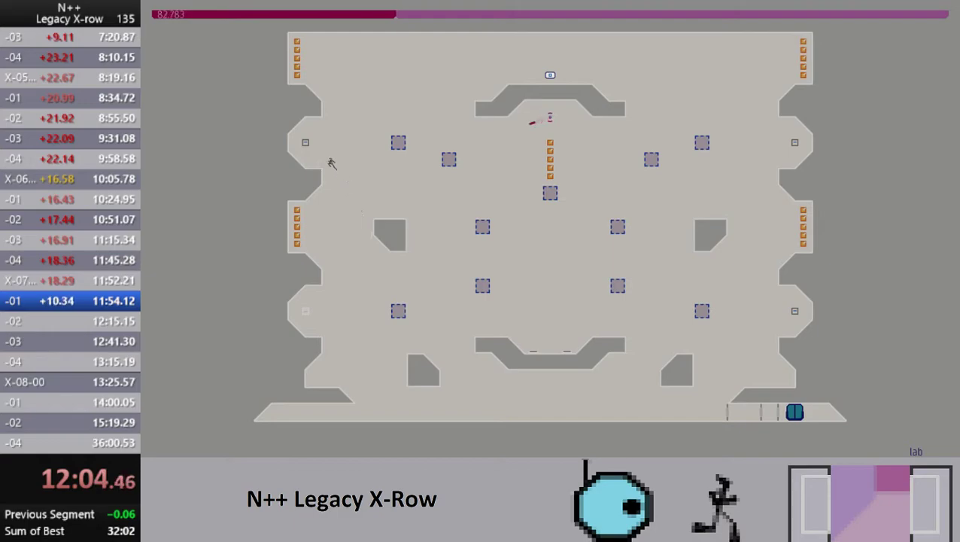
key("Right")
key("z")
key("Right")
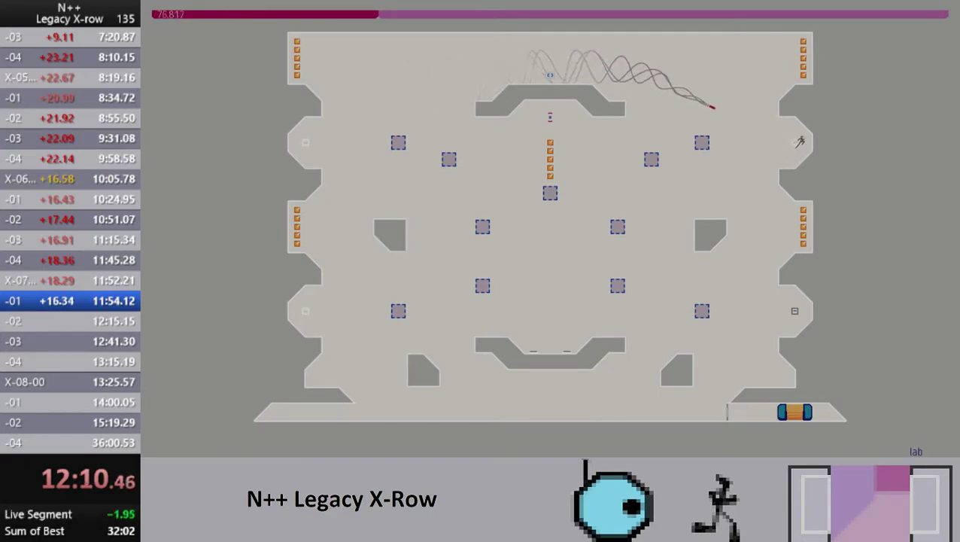
key("Left")
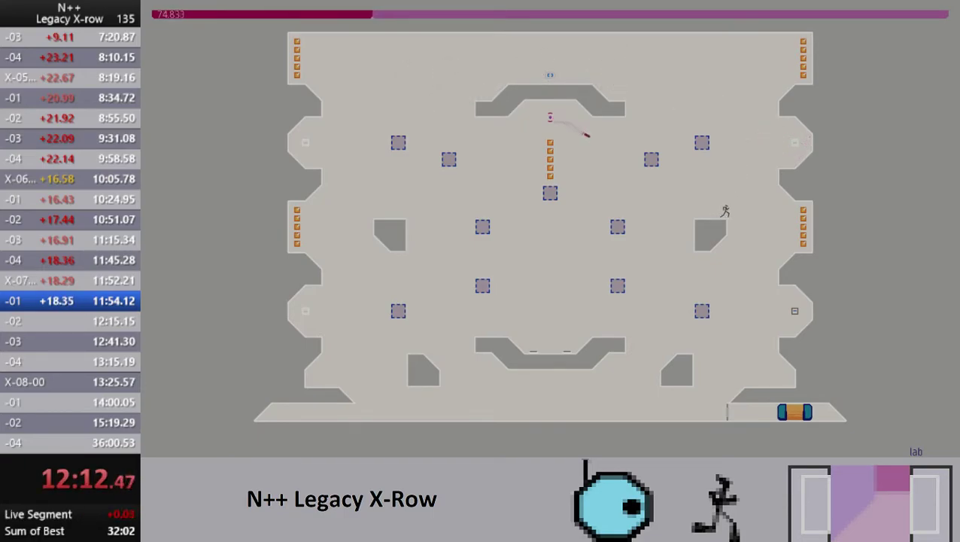
key("Right")
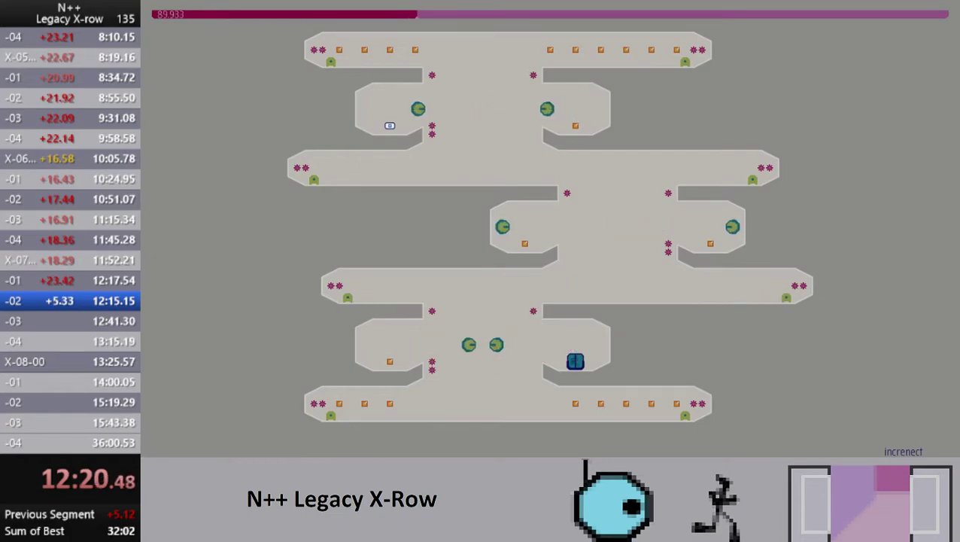
- Climb through the corridors and rooms to the exit switch in the upper-left room
key("space")
key("Right")
key("space")
key("Right")
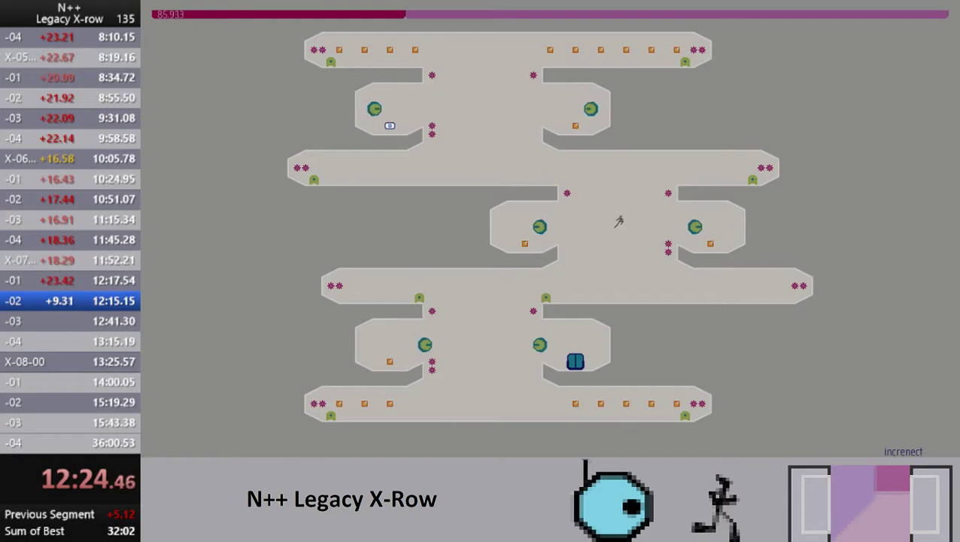
key("Right")
key("space")
key("Left")
key("Left")
key("space")
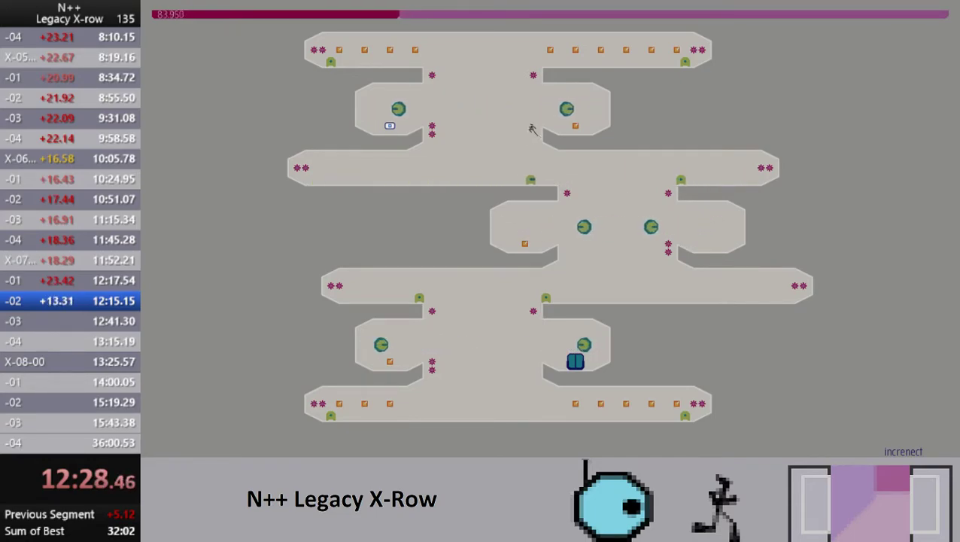
key("Left")
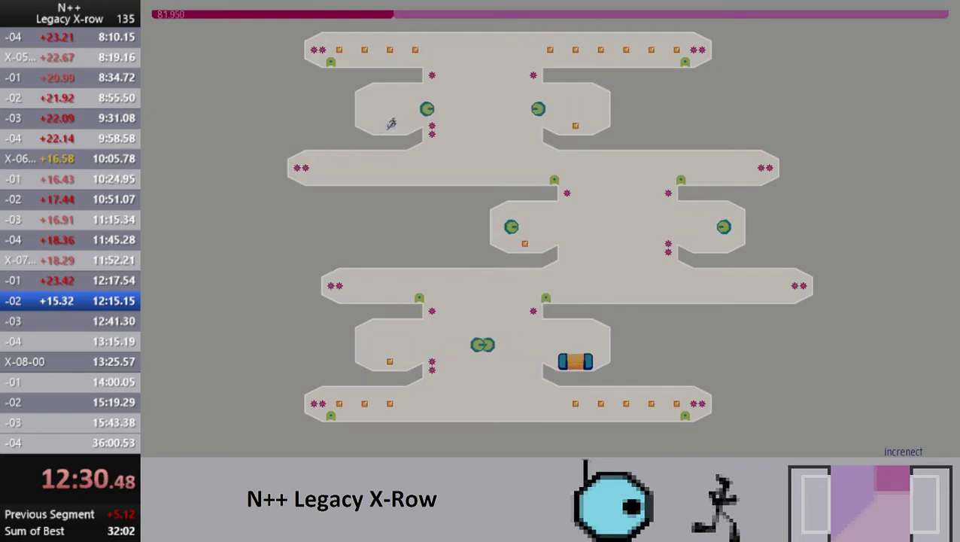
- Leave the upper-left room and drop through the corridors toward the exit door
key("Right")
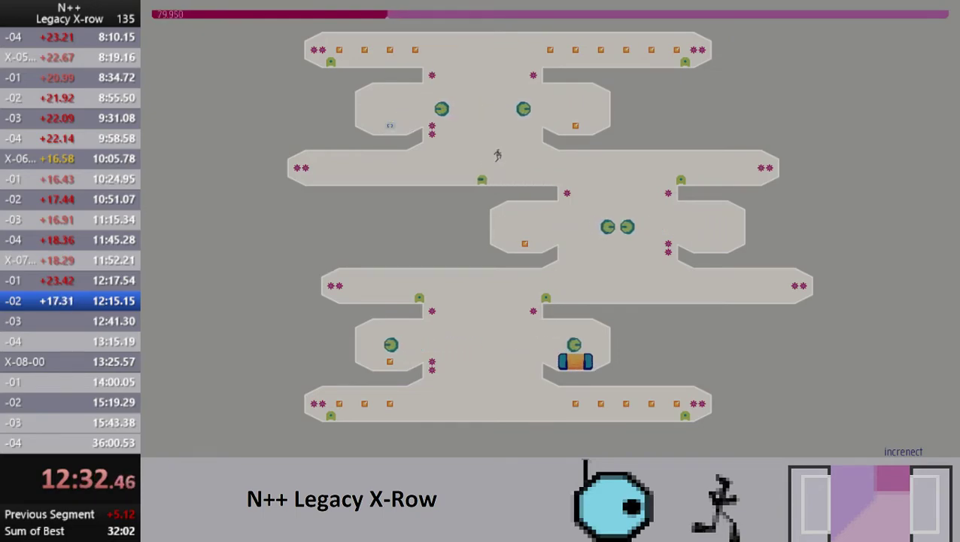
key("Right")
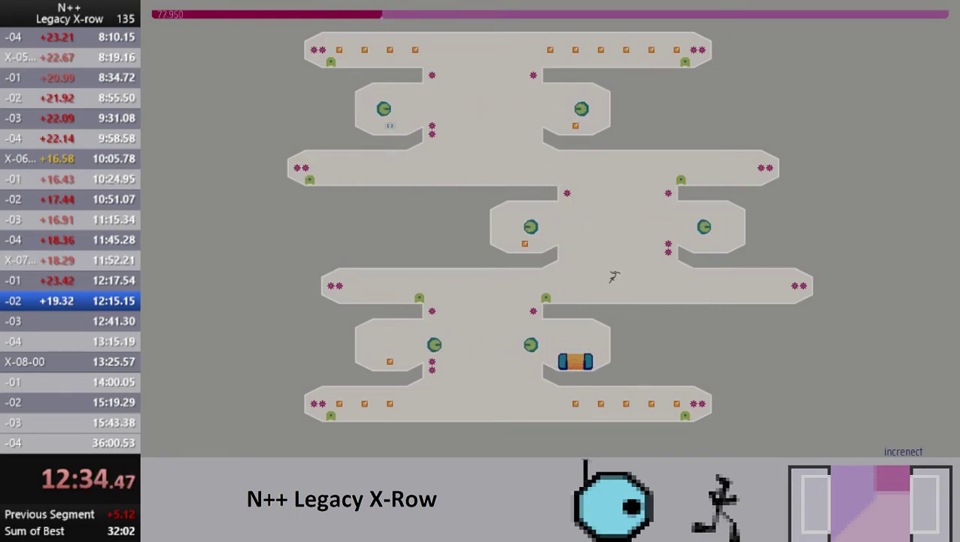
key("Left")
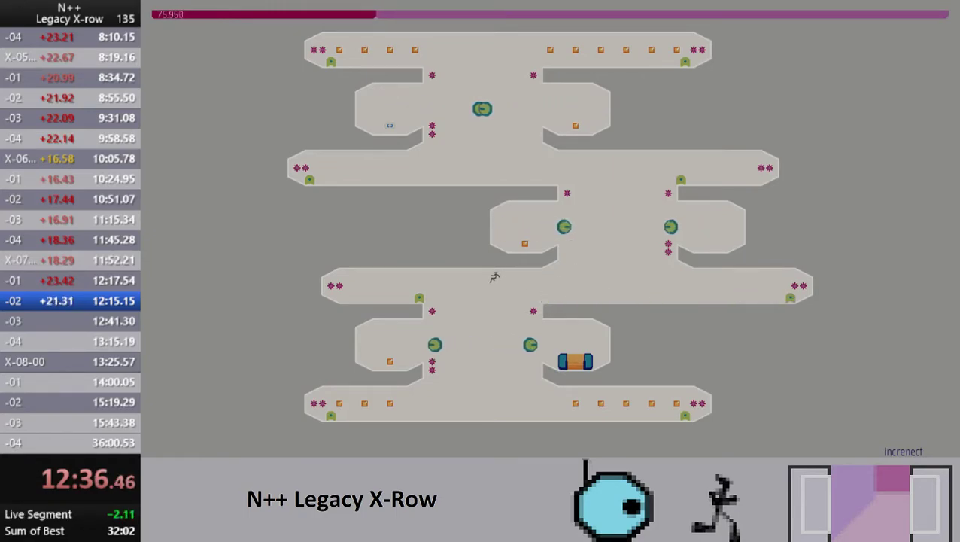
key("Right")
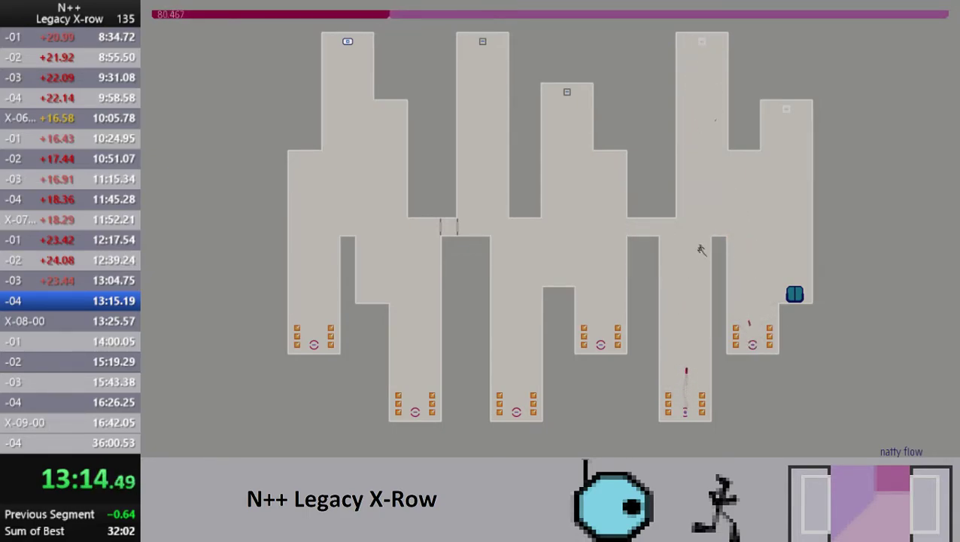
- Hit the first switch on the left, then wall-jump down to the lower floor
key("Left")
key("space")
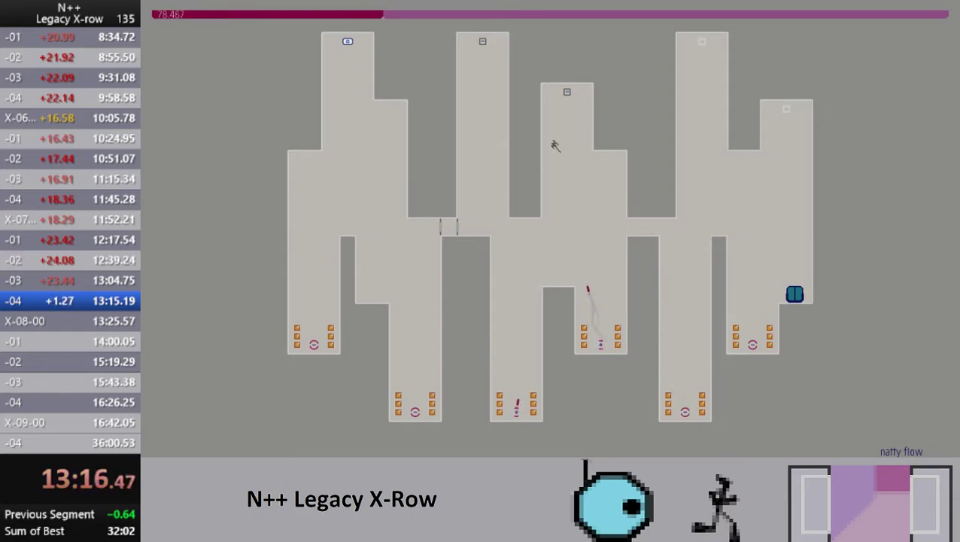
key("Right")
key("Left")
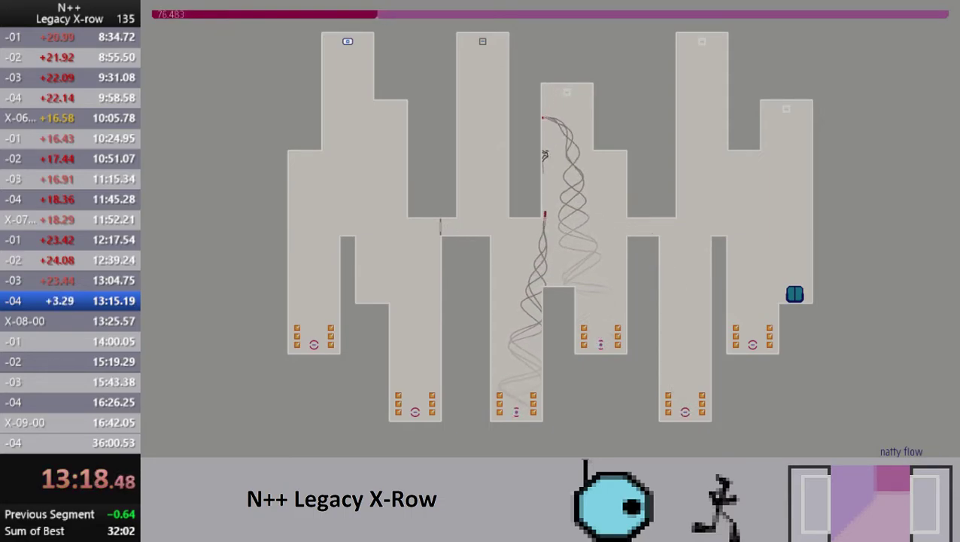
key("space")
key("Left")
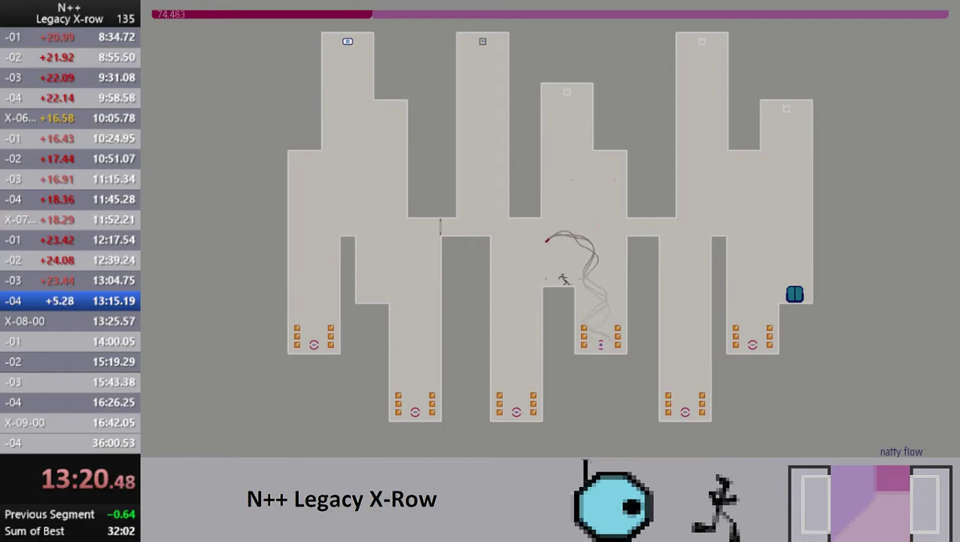
- Climb the ledges and activate the top switches to open the exit
key("space")
key("Left")
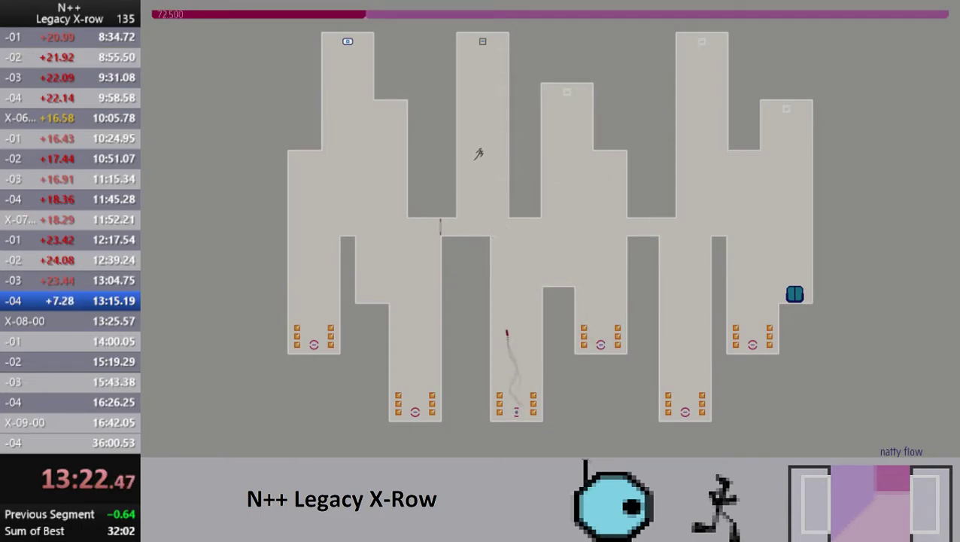
key("Right")
key("Left")
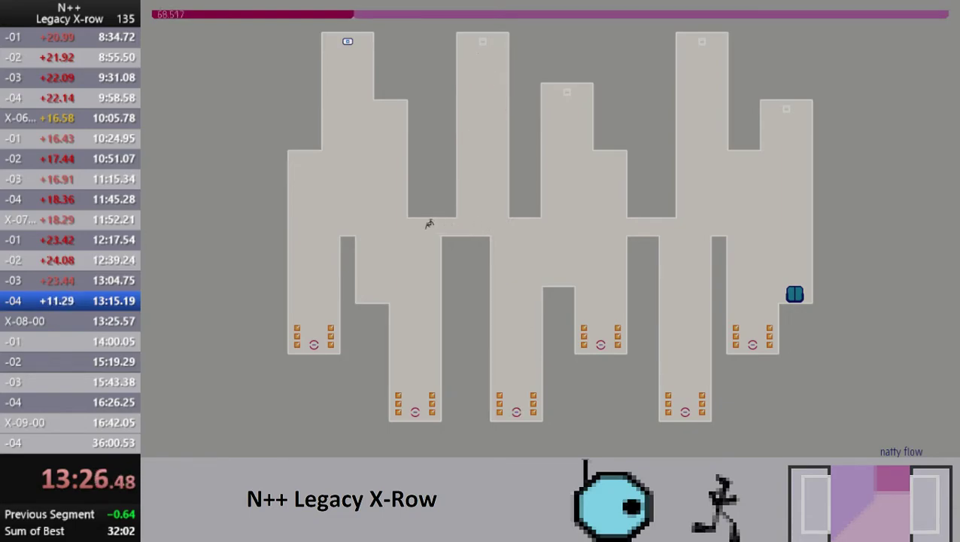
key("space")
key("Left")
key("Right")
key("Left")
- Drop from the top-left column past the rockets and run into the exit
key("Right")
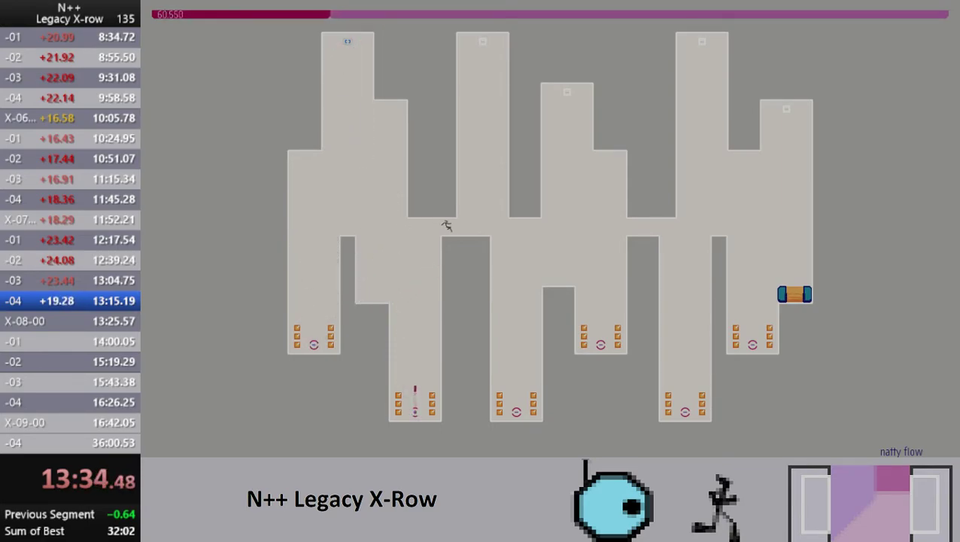
key("Right")
key("Right")
key("Right")
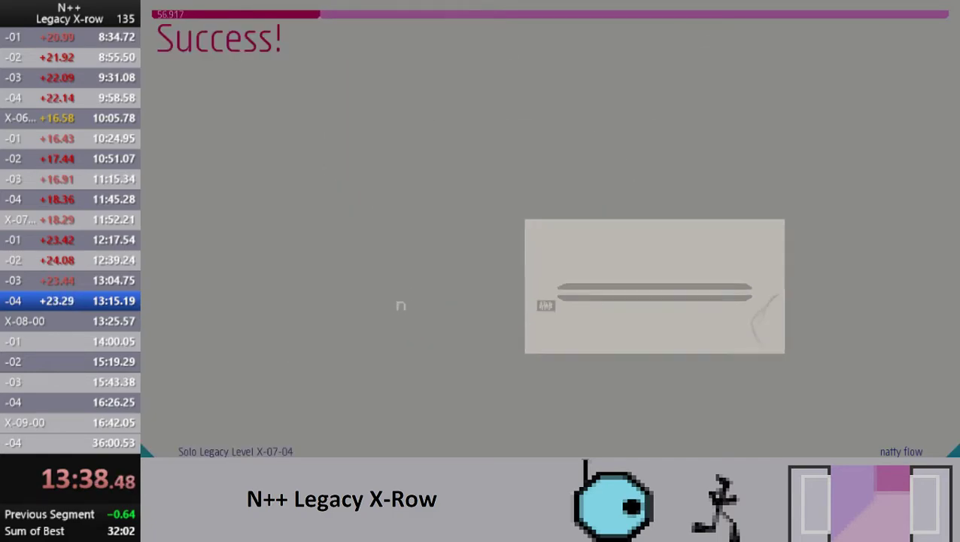
- Wall-jump up the right wall, fly left collecting gold, and enter X-08-00's exit
key("Right")
key("Right")
key("z")
key("z")
key("z")
key("Left")
key("Left")
key("Right")
key("Right")
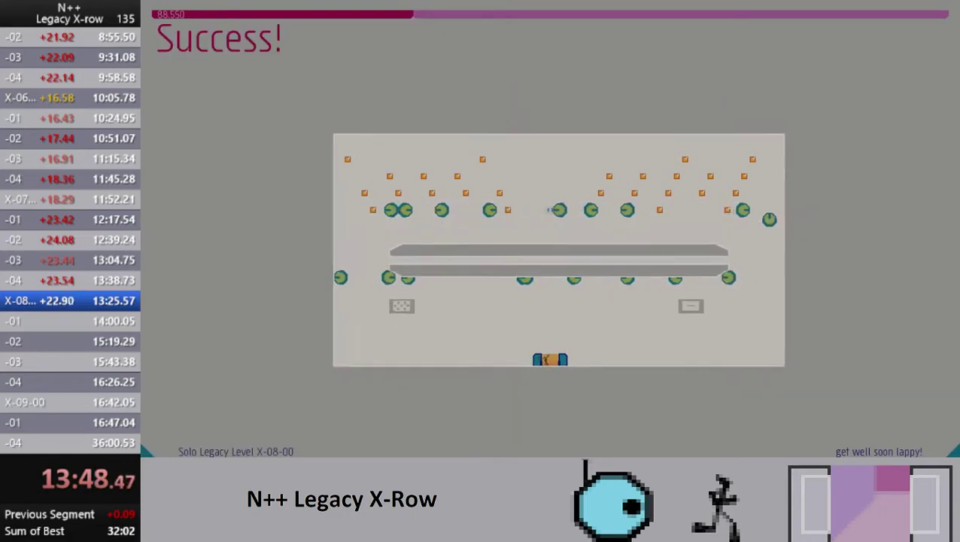
key("Right")
key("z")
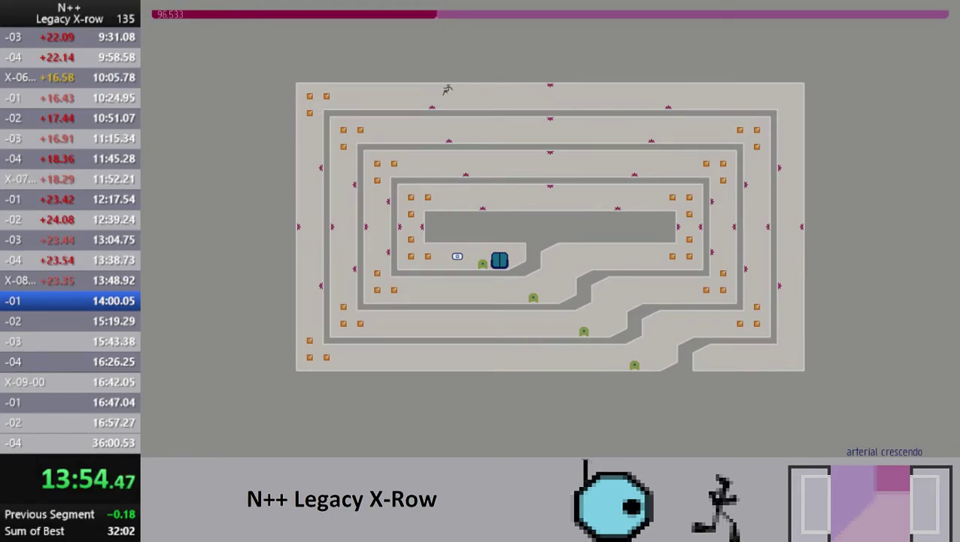
- Collect gold across X-08-01's corridors, floor and walls, then run into the exit door
key("Left")
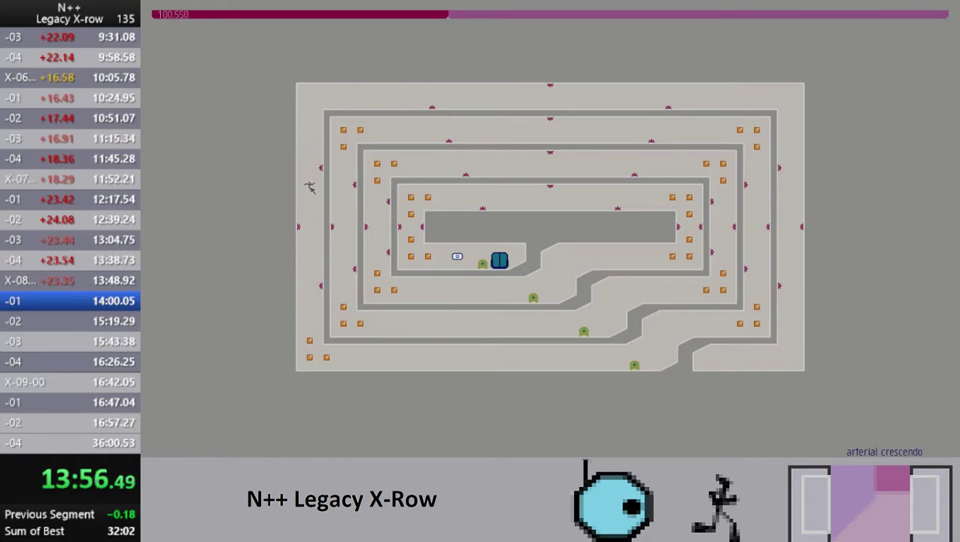
key("Right")
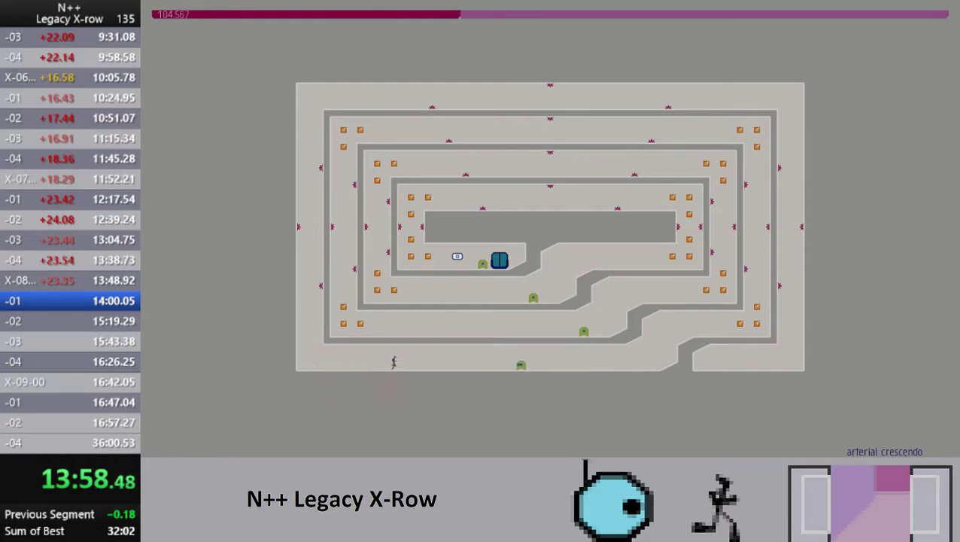
key("z")
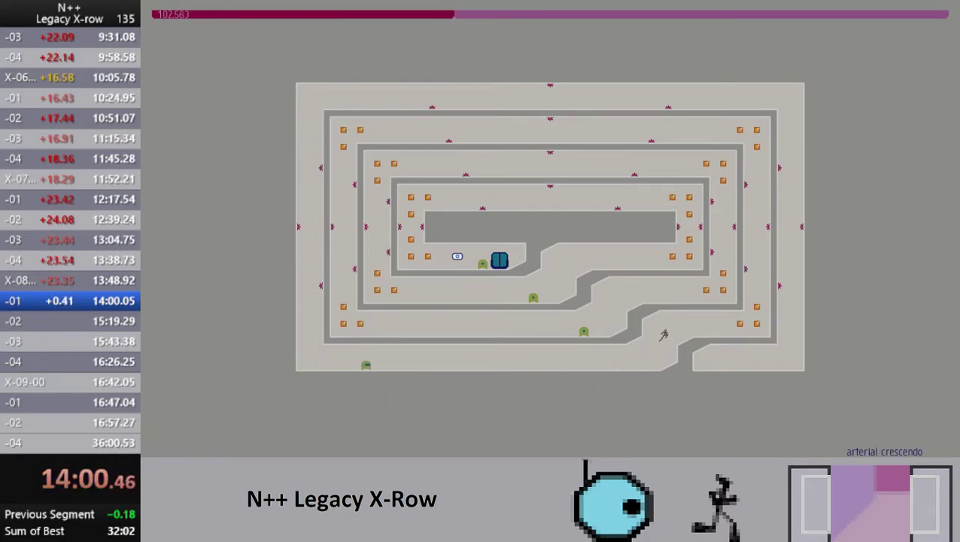
key("z")
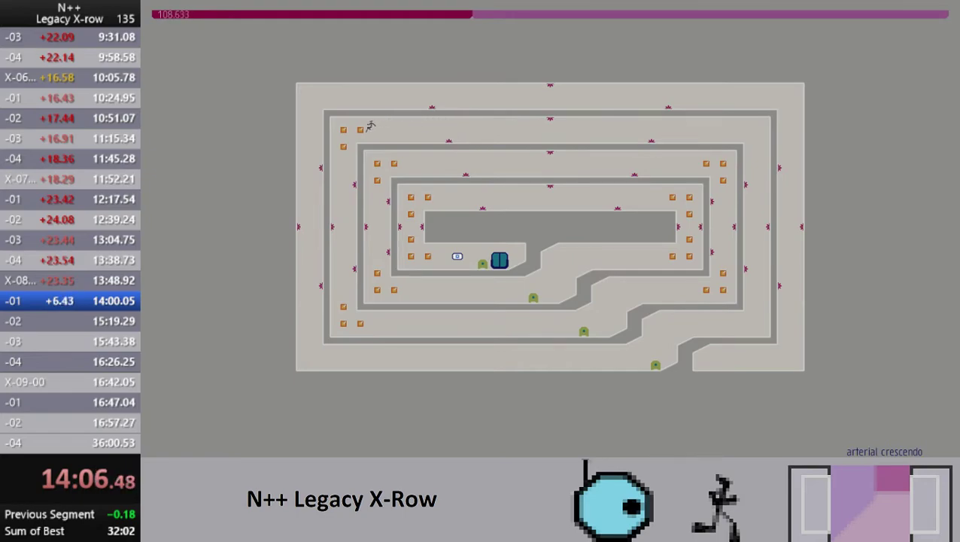
key("Right")
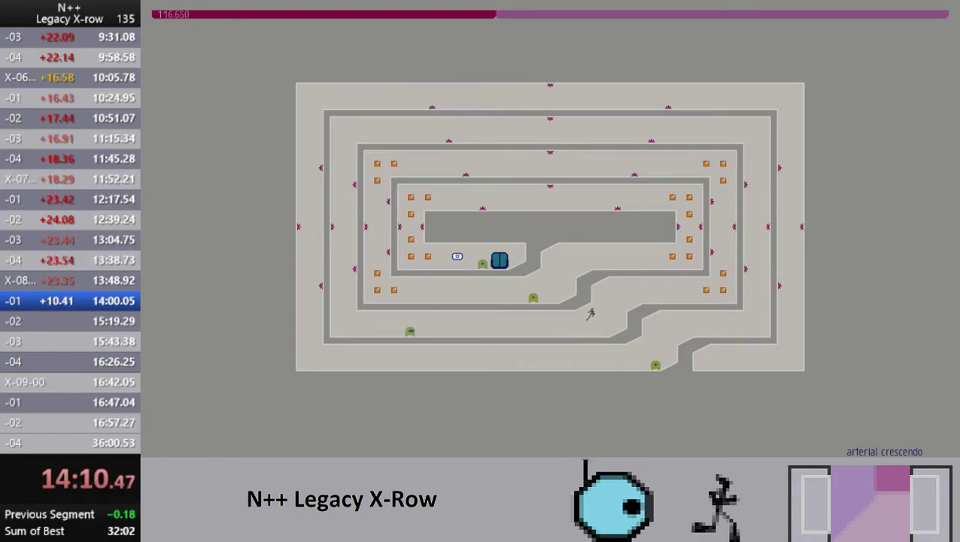
key("z")
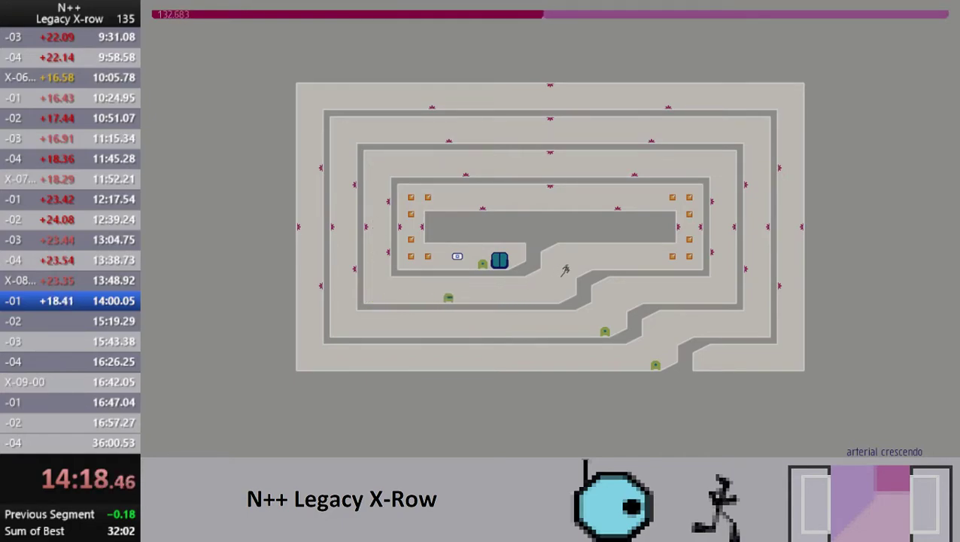
key("z")
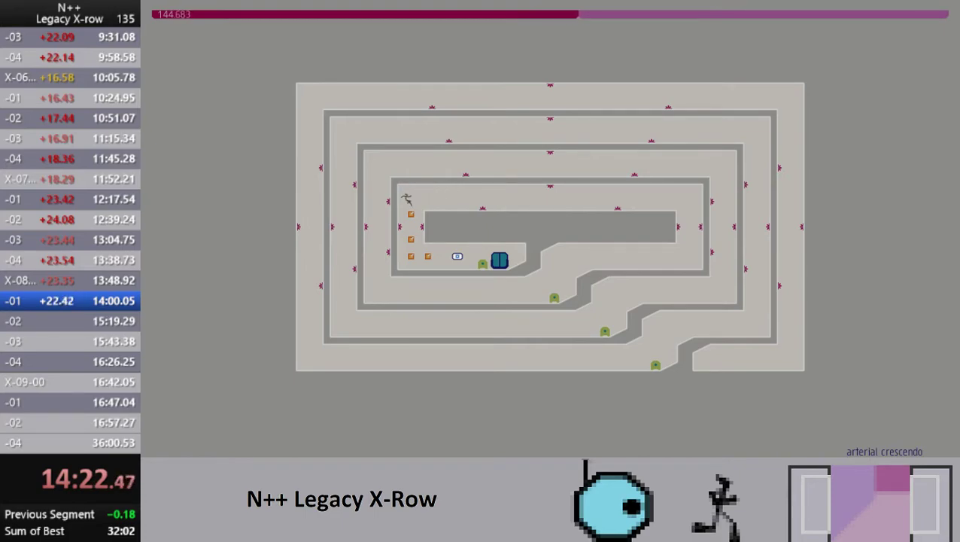
key("Right")
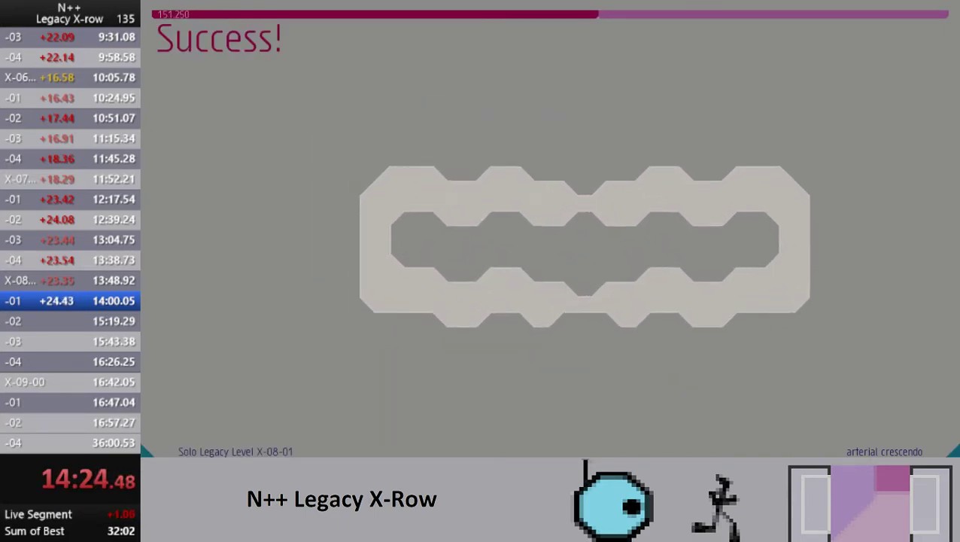
- Run left along the lower corridor, climb the left wall, and cross the upper corridor right
key("Left")
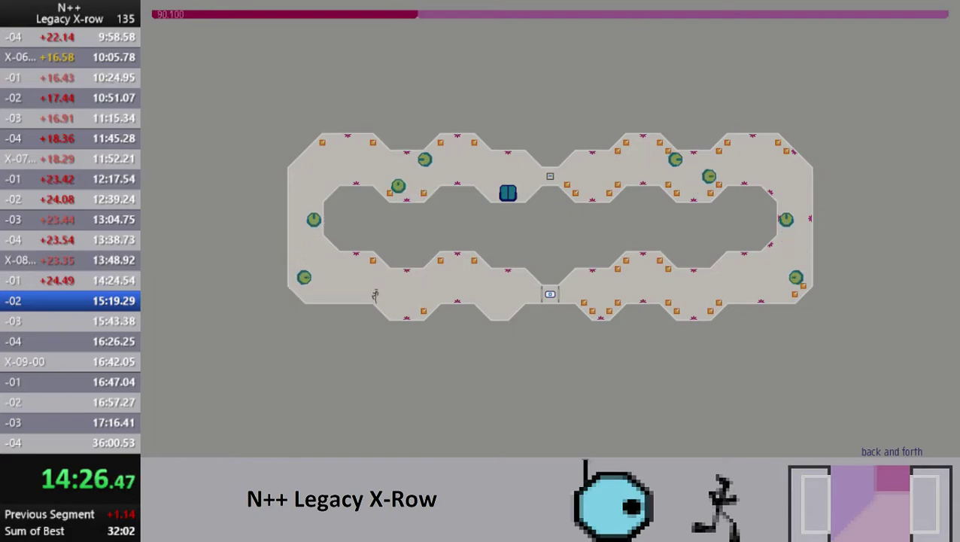
key("z")
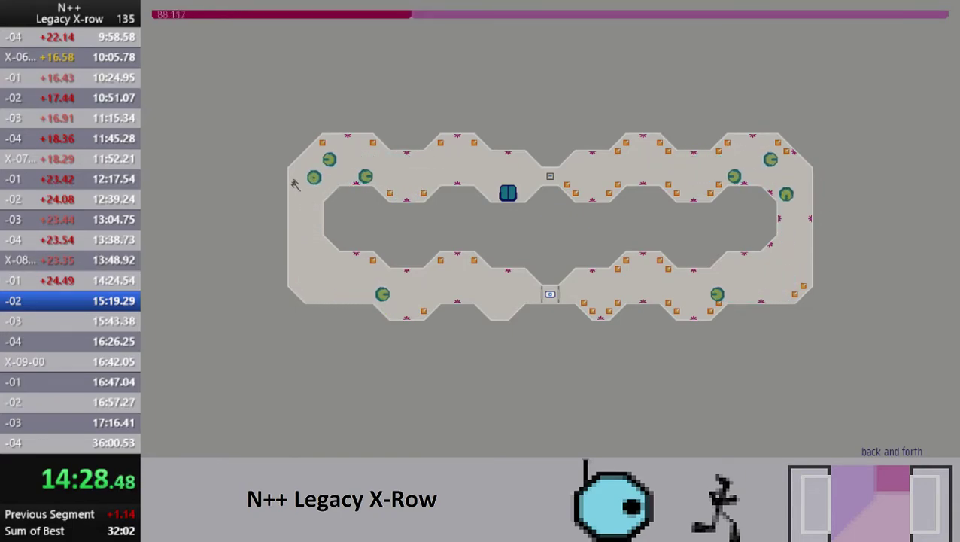
key("Right")
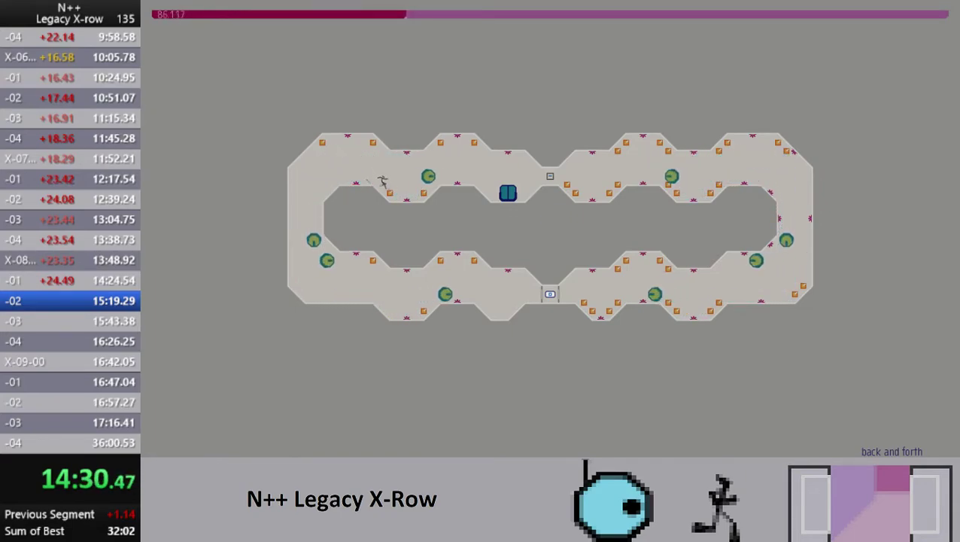
key("z")
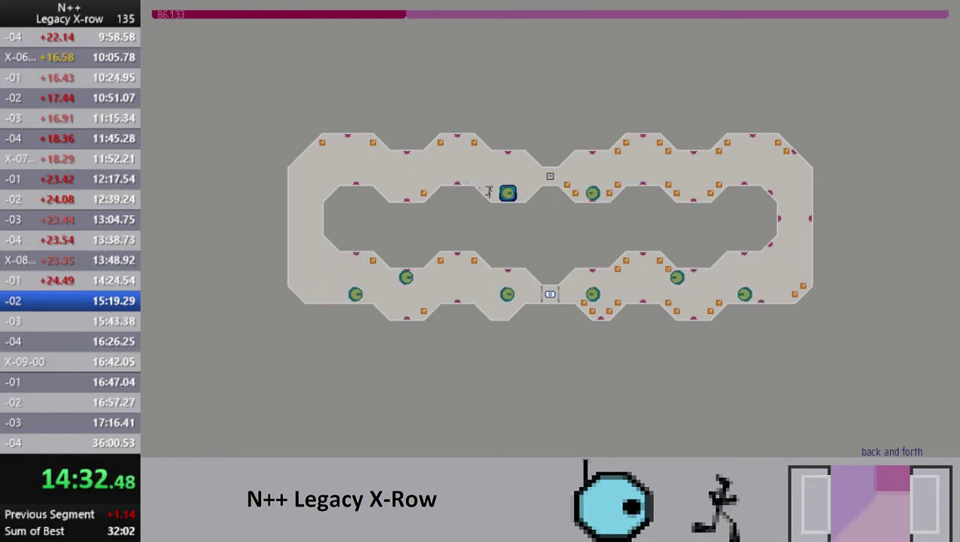
key("z")
key("Right")
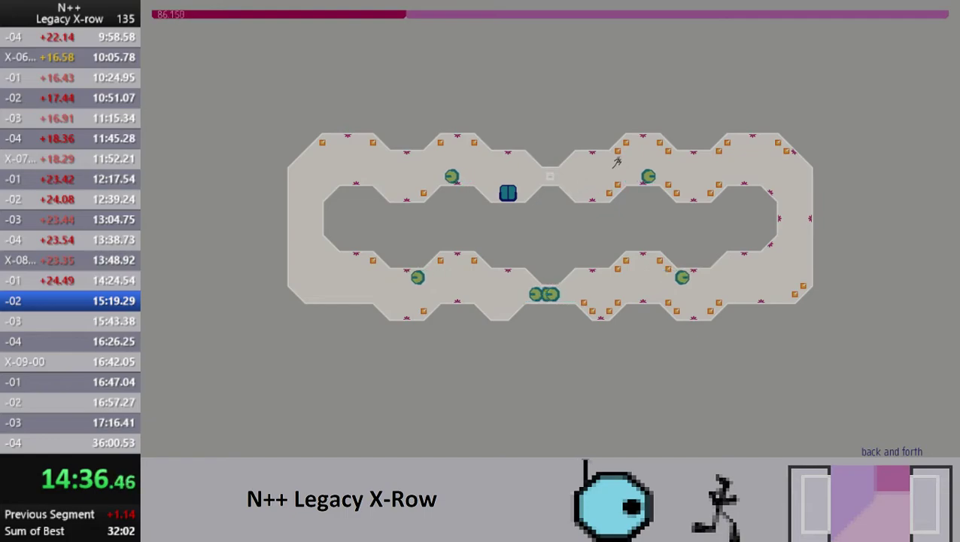
key("Right")
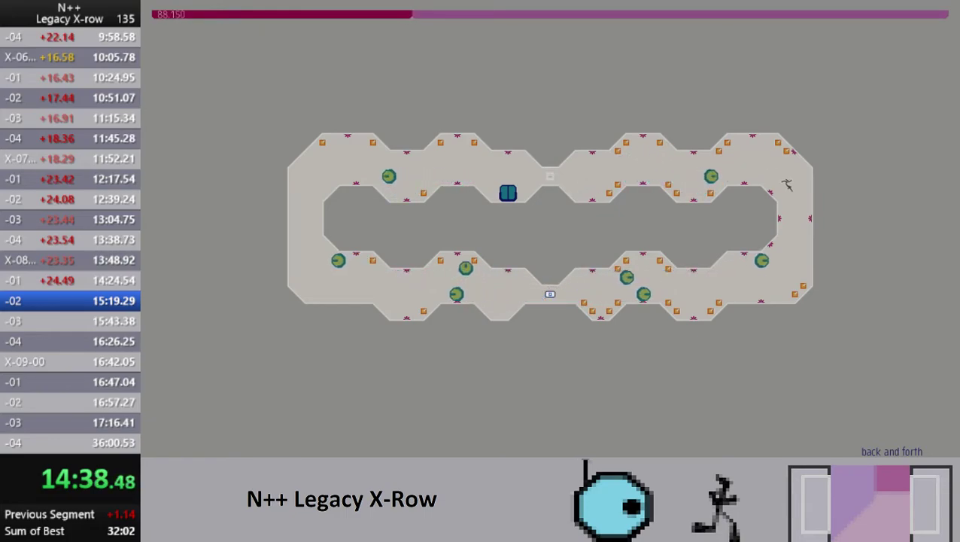
- Drop down the right wall and run left past the drones to the left wall
key("Left")
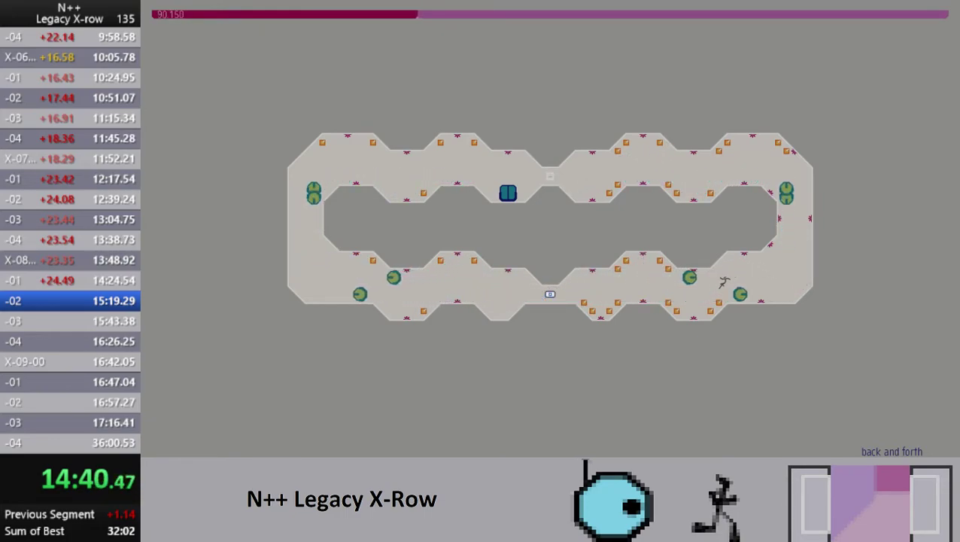
key("Left")
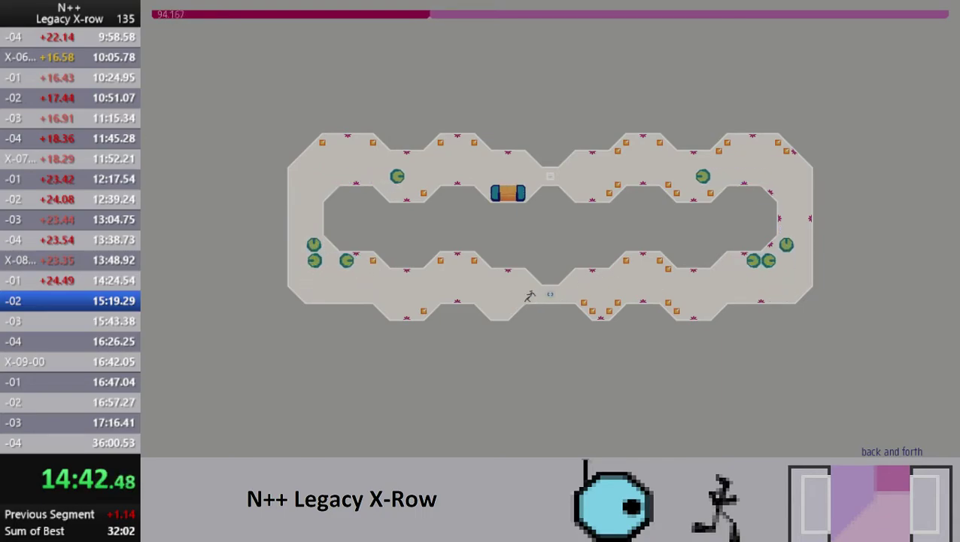
key("Left")
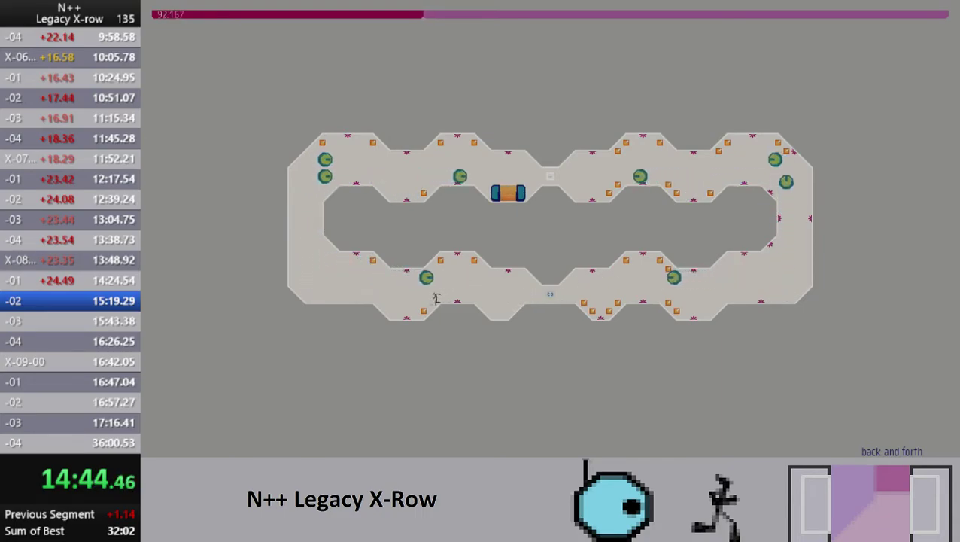
key("Left")
key("z")
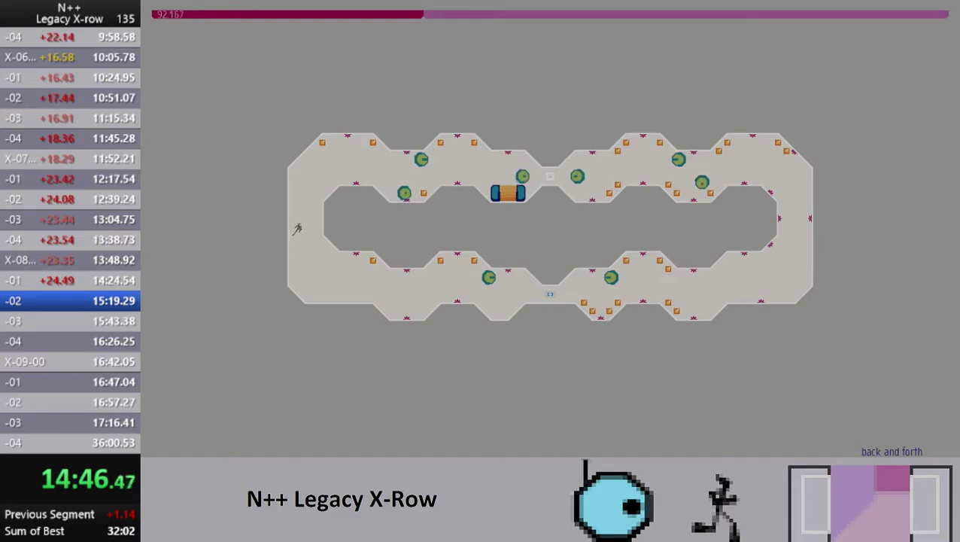
- Climb into the upper corridor and jump right into the exit door
key("z")
key("Right")
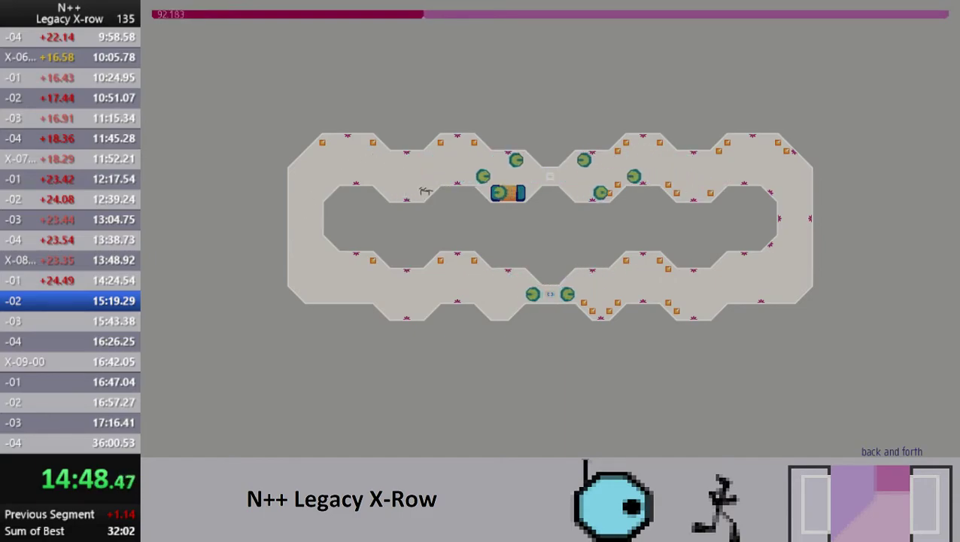
key("Right")
key("z")
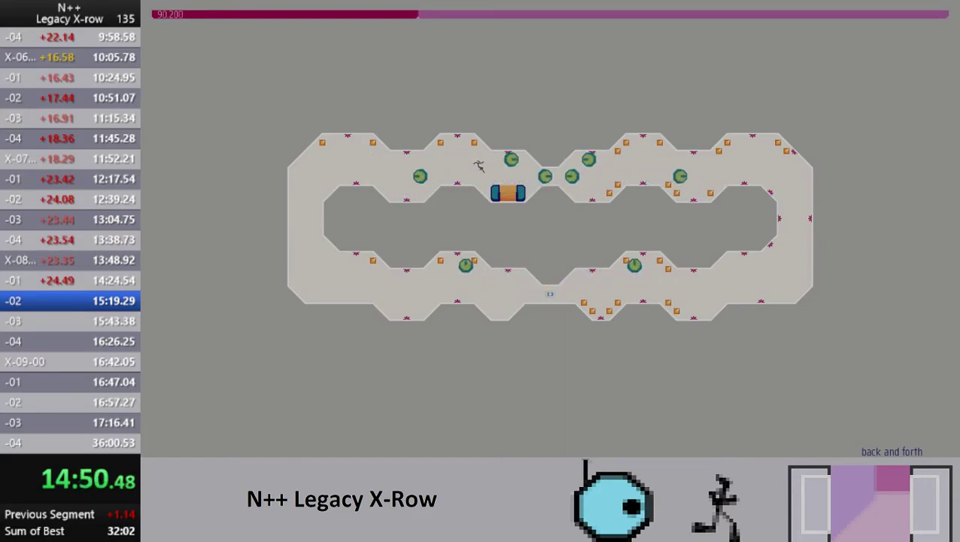
key("Right")
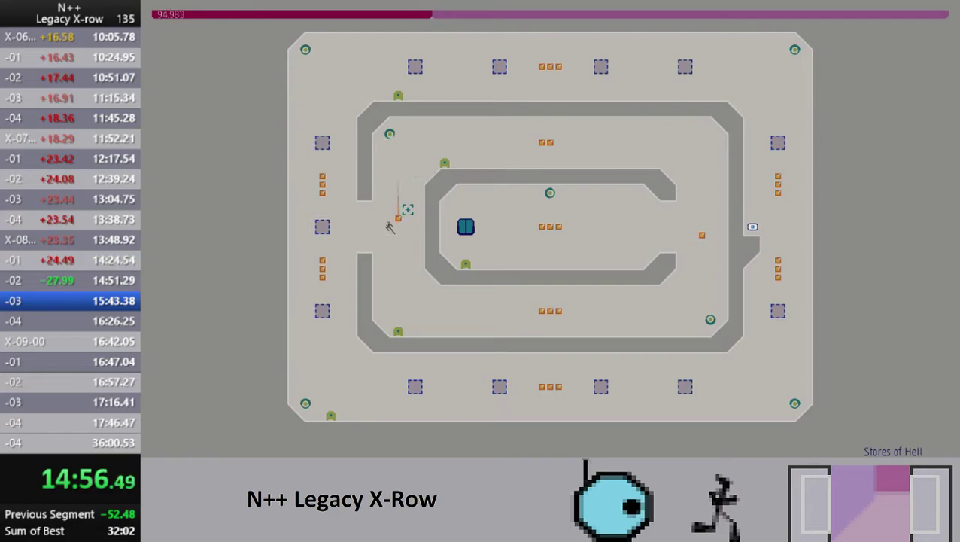
- Climb the left wall and land on the switch to open Stores of Hell's exit
key("z")
key("Right")
key("Right")
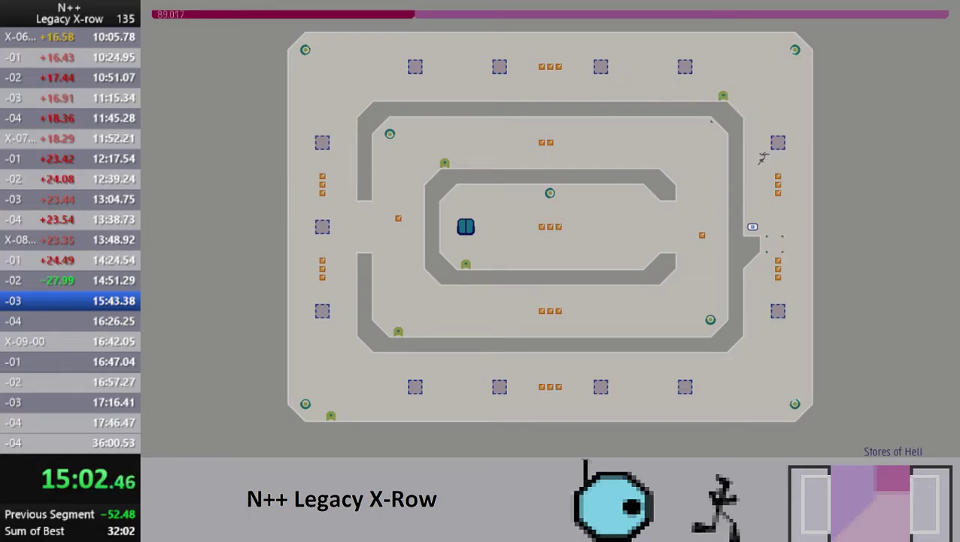
key("Left")
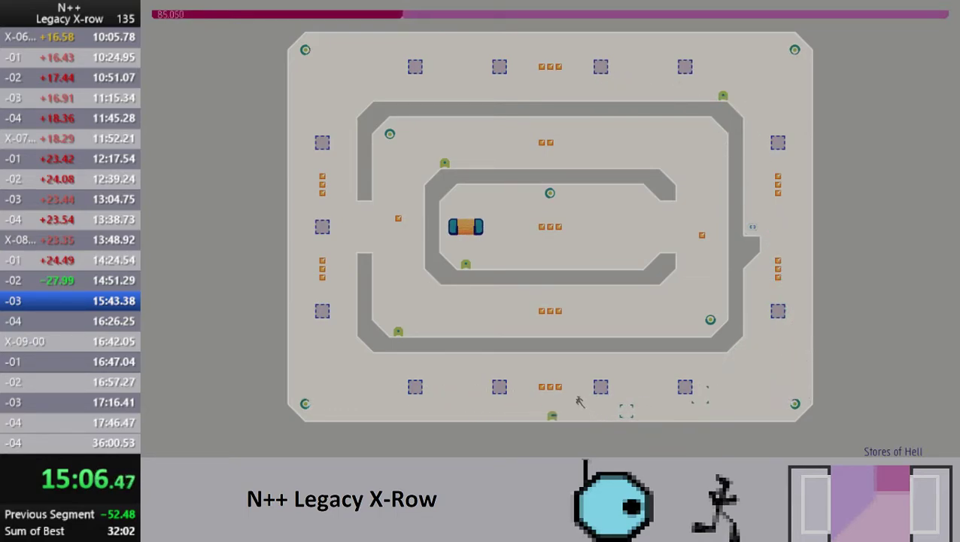
- Collect the bottom gold and wall-jump through the inner corridor toward the exit door
key("Left")
key("Left")
key("space")
key("Right")
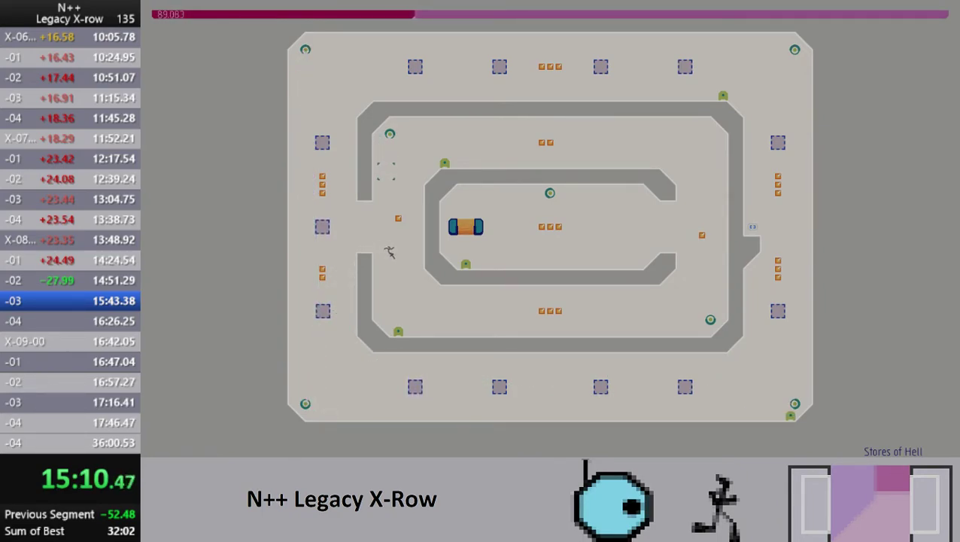
key("Right")
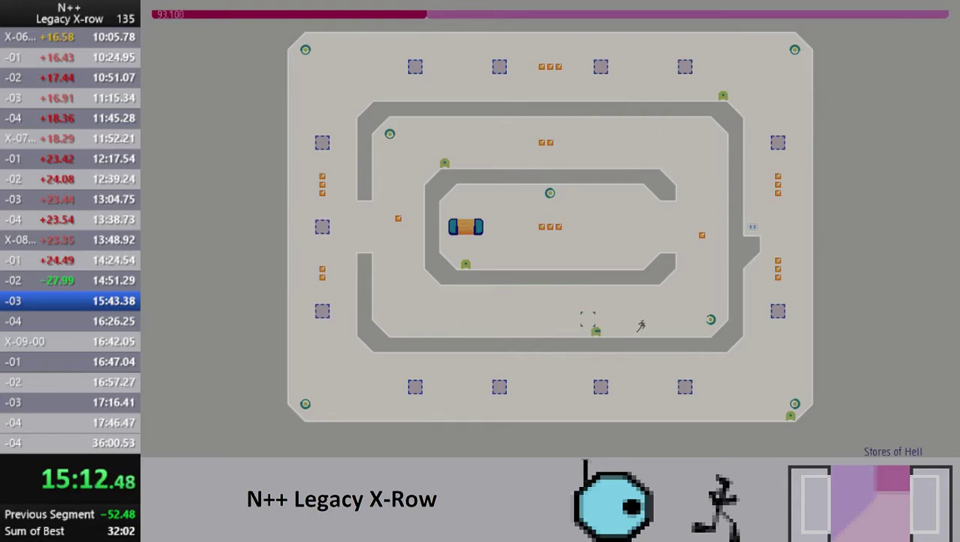
key("Left")
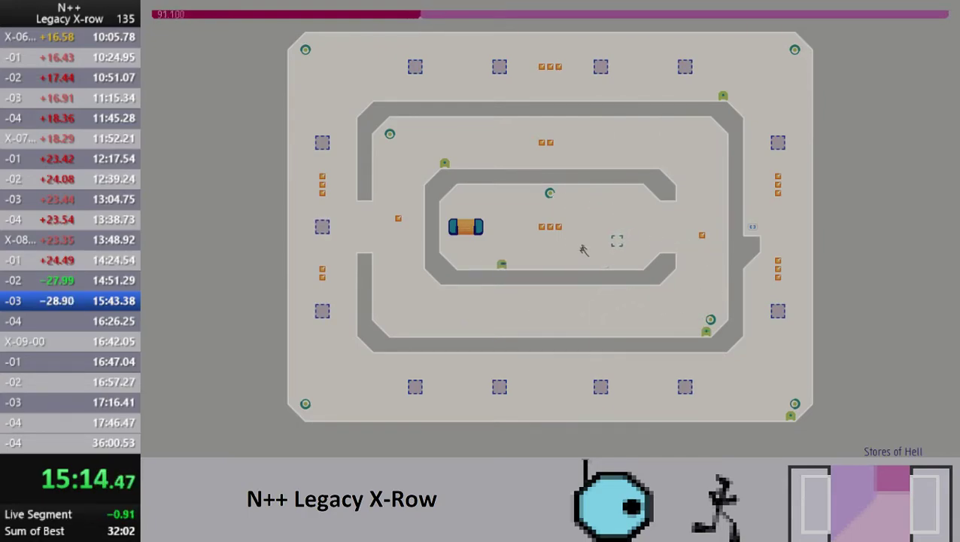
- Enter Stores of Hell's exit, then collect gold up and right in hexactly
key("space")
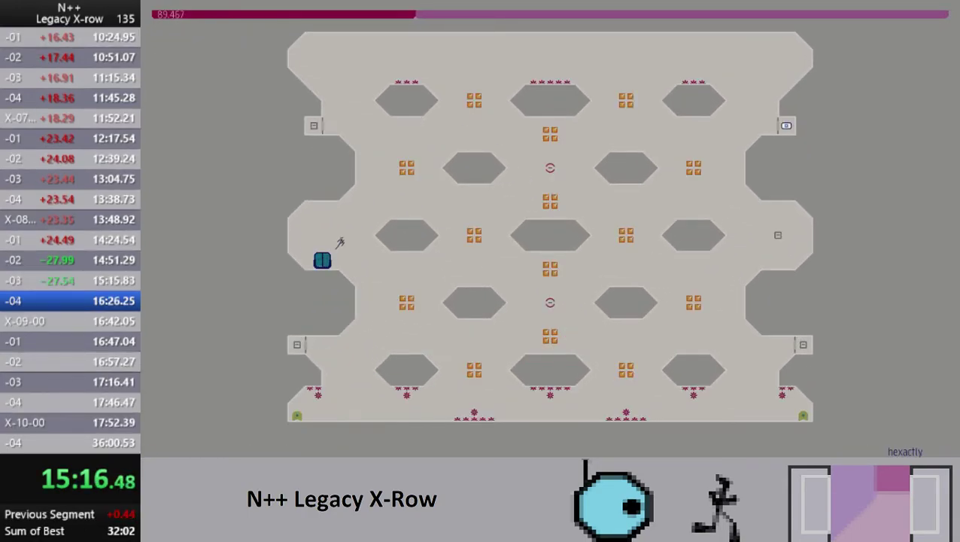
key("Right")
key("space")
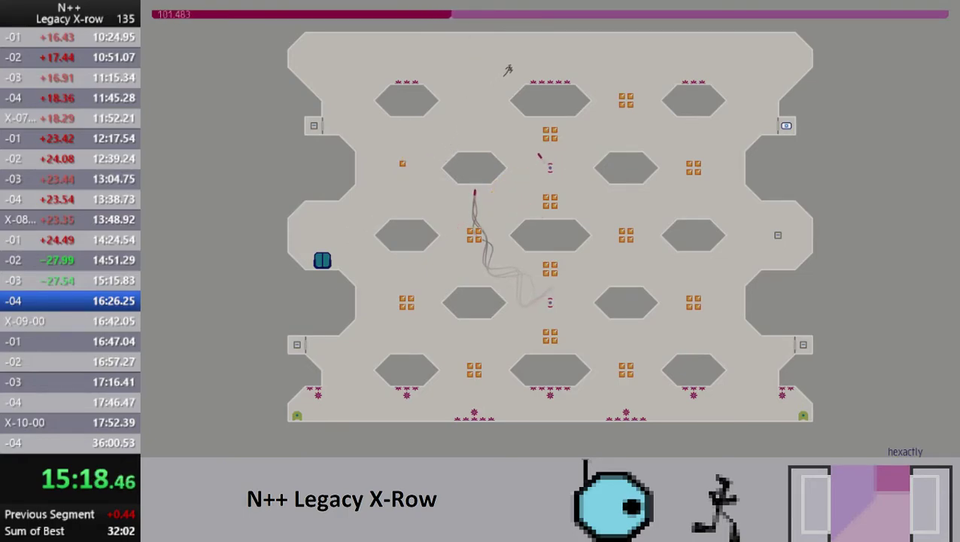
key("Right")
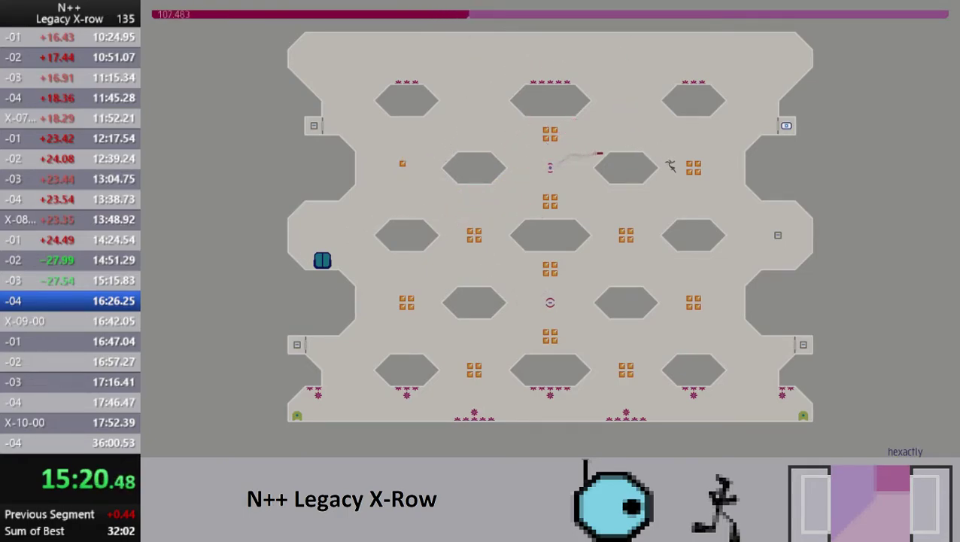
- Travel left and up past the drones across the top to the left wall
key("Left")
key("space")
key("Left")
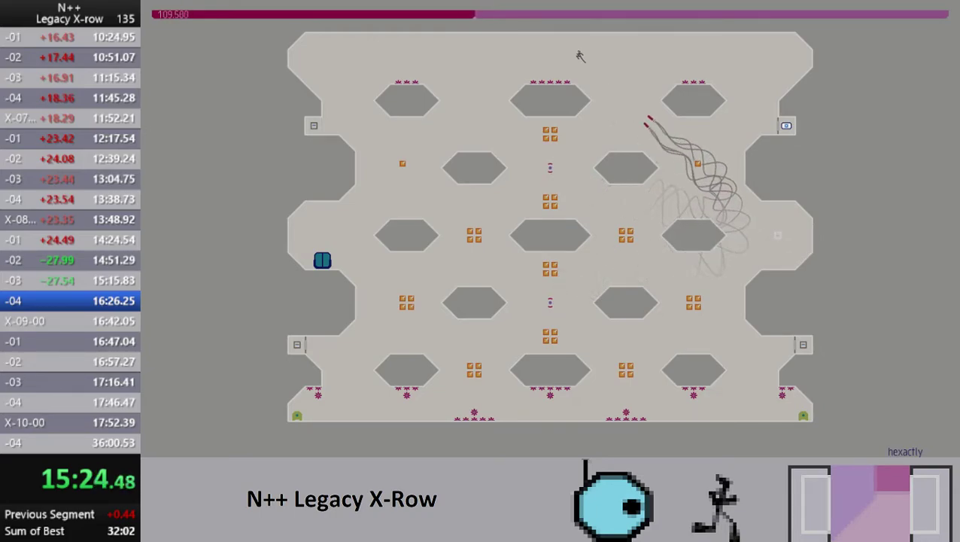
key("Left")
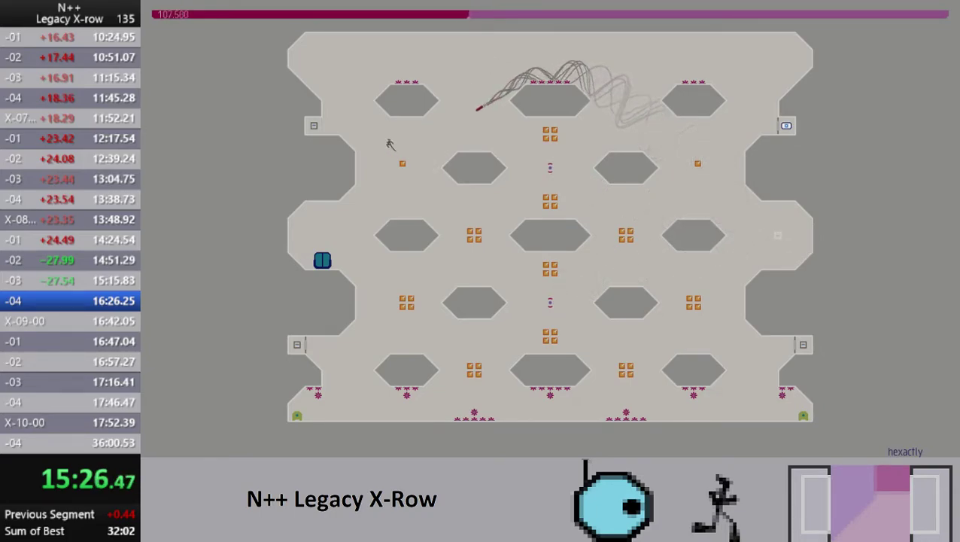
key("space")
key("Right")
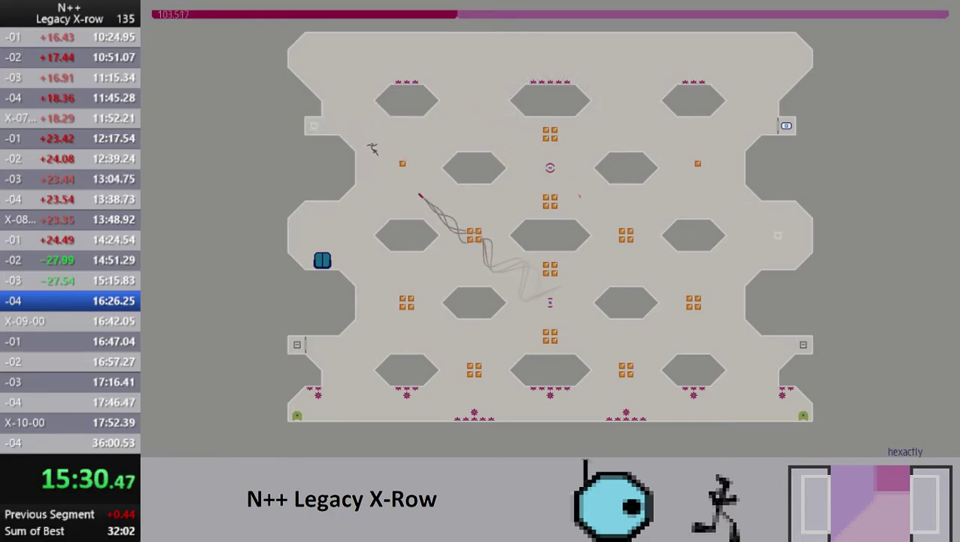
- Dash right through the hexagons grabbing gold, then leap back left along the floor
key("Right")
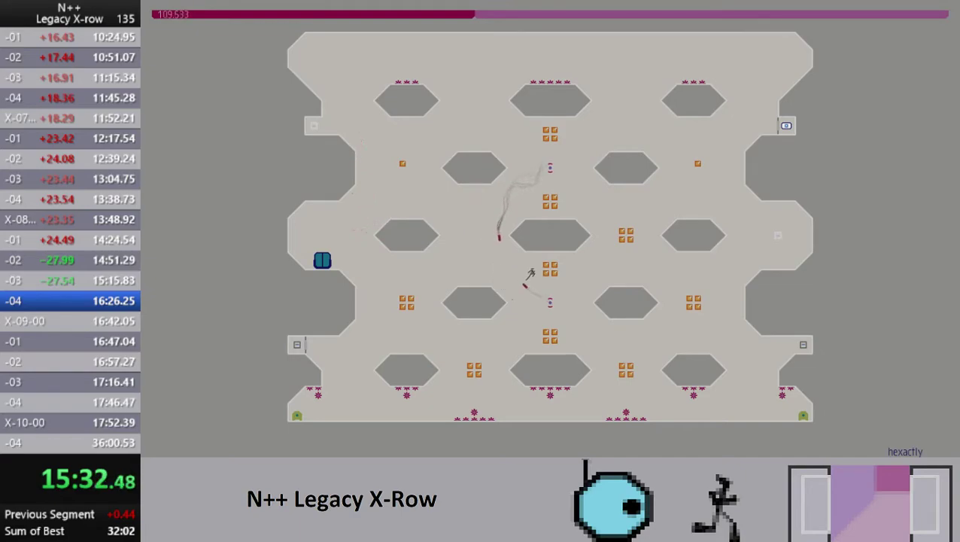
key("Right")
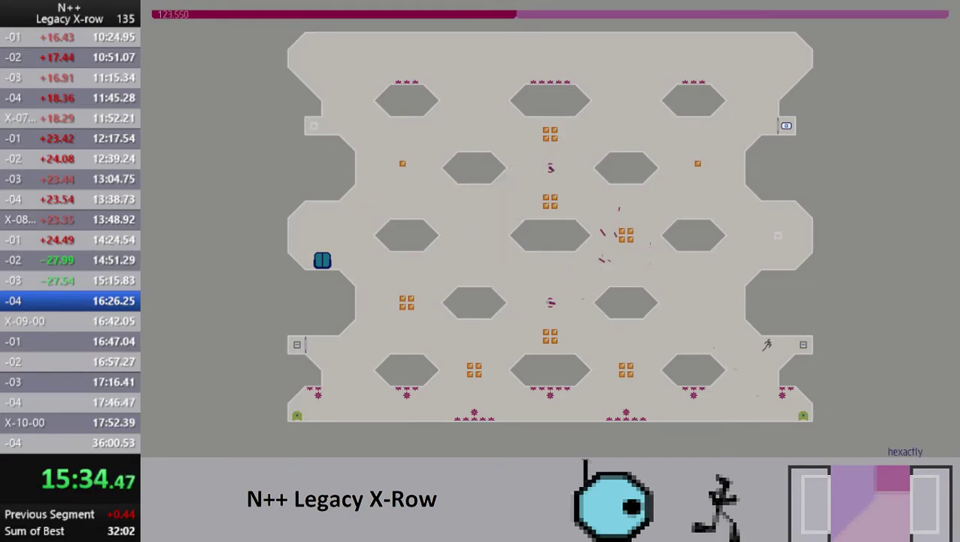
key("Left")
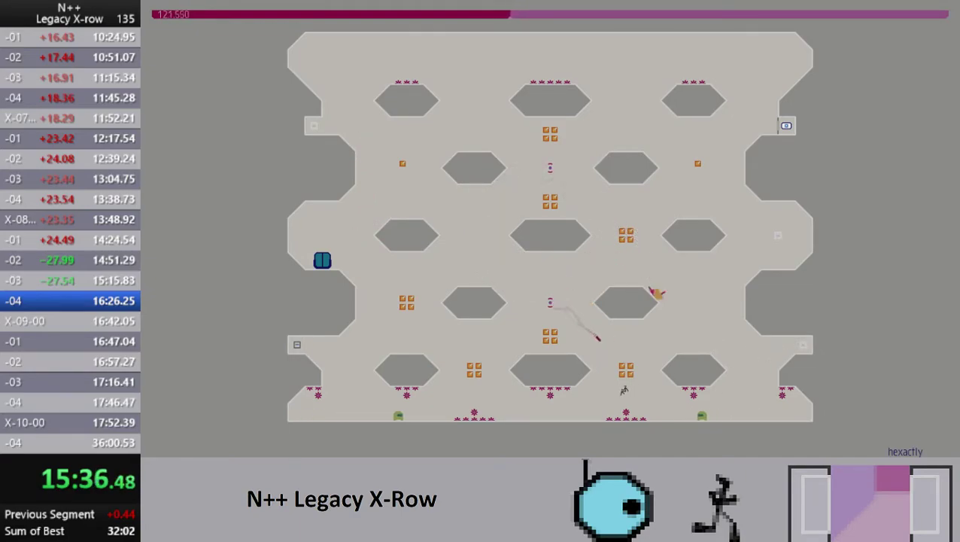
key("Left")
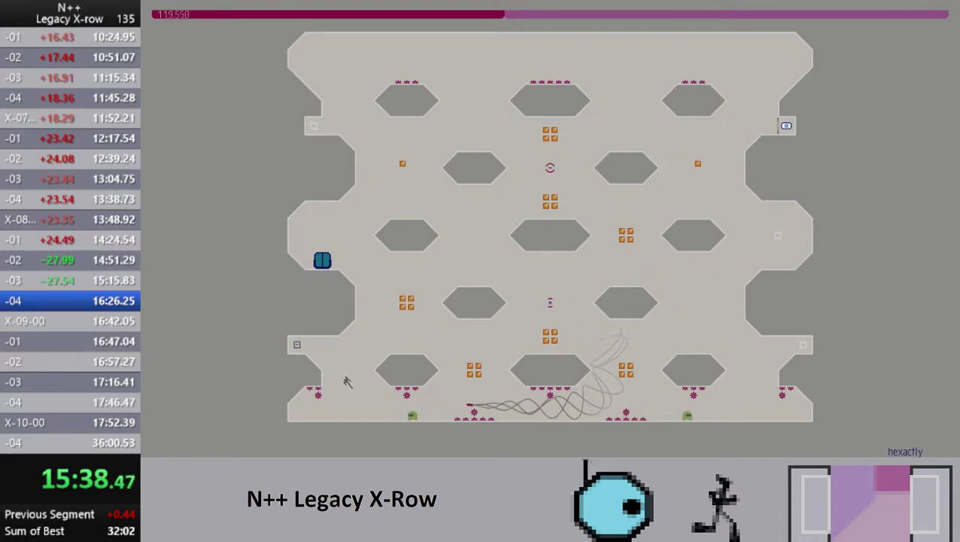
key("space")
key("Left")
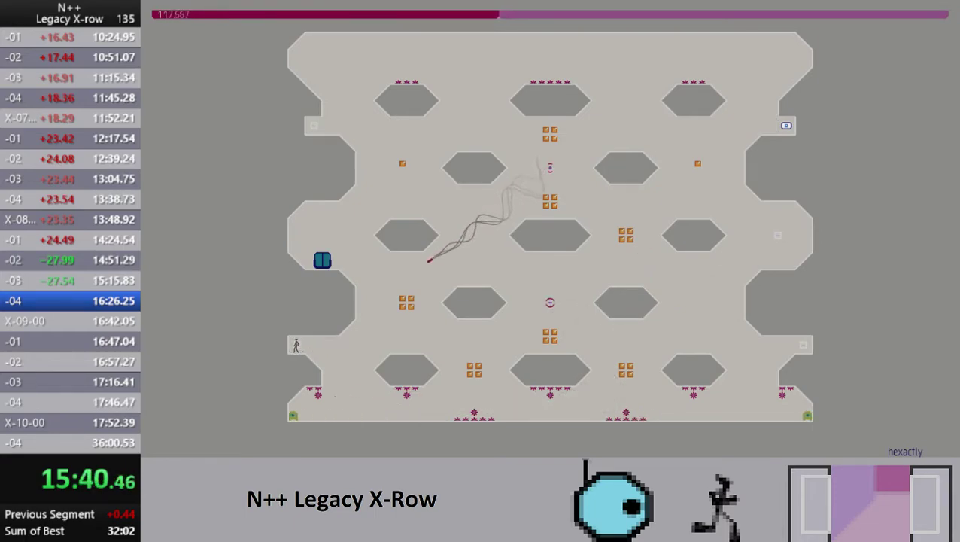
- Wall-jump up away from the rockets and touch the switch to open the exit
key("Right")
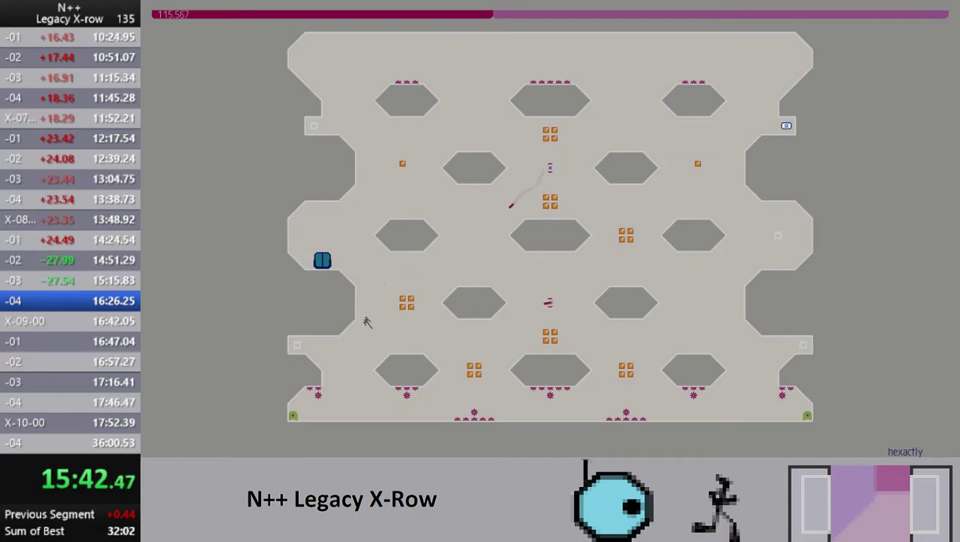
key("space")
key("Left")
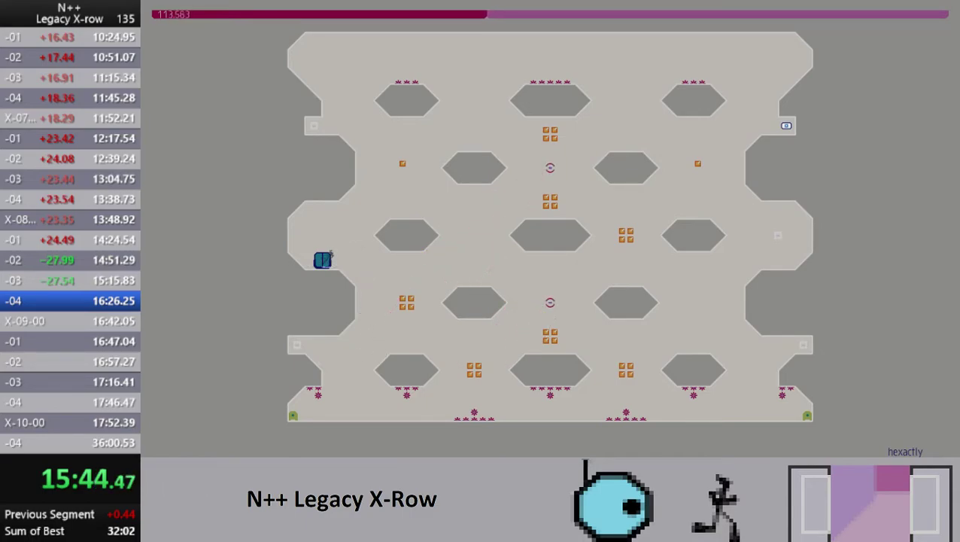
key("Right")
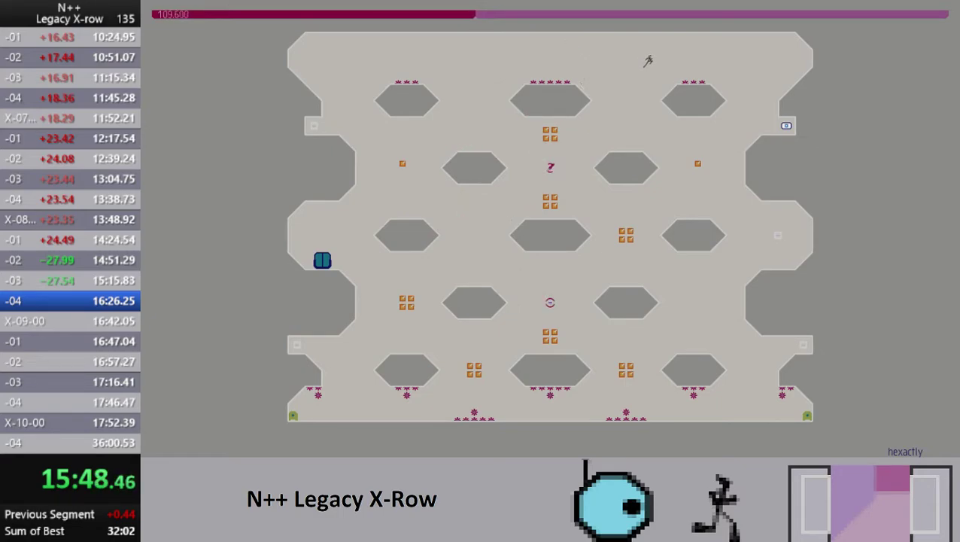
key("space")
key("Left")
key("space")
- Reach hexactly's exit, then drop onto pinnacle's switch and enter its exit door
key("Left")
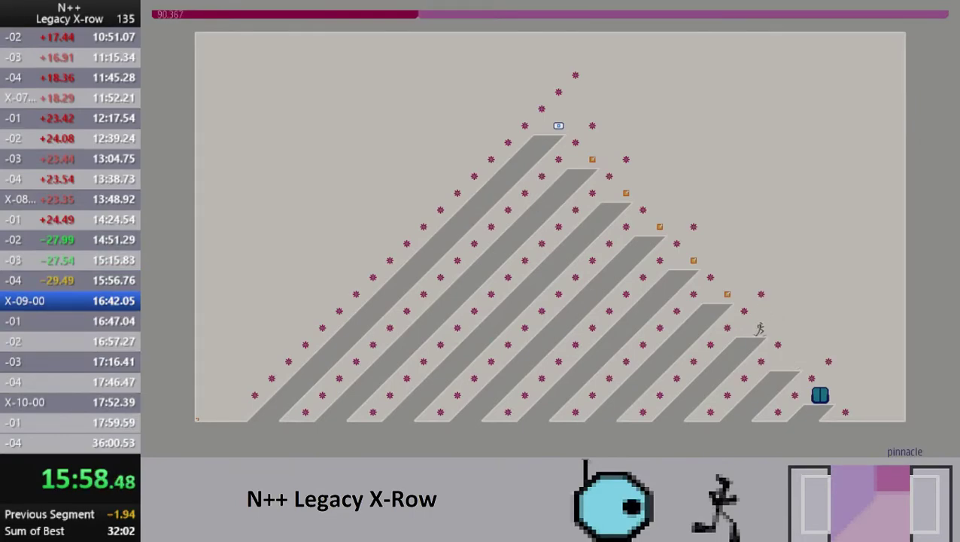
key("Left")
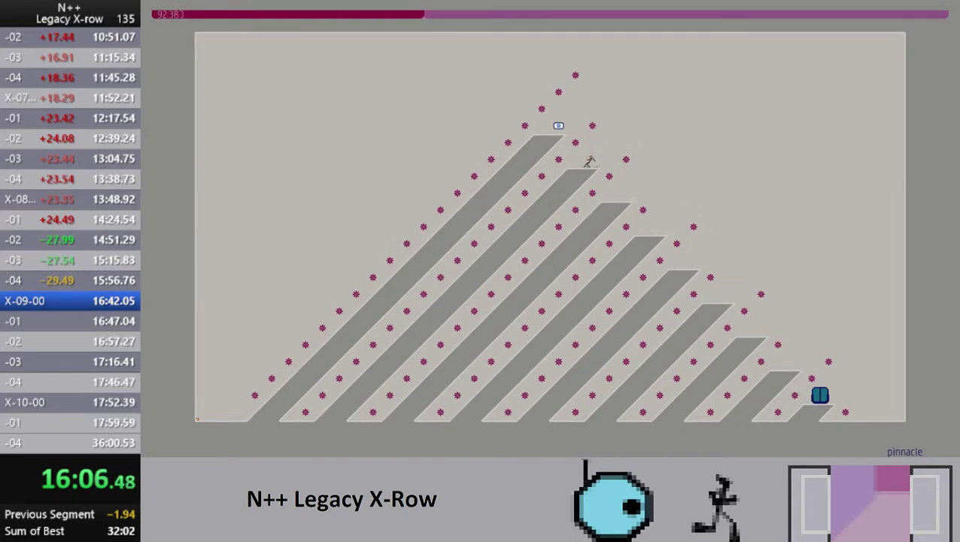
key("Left")
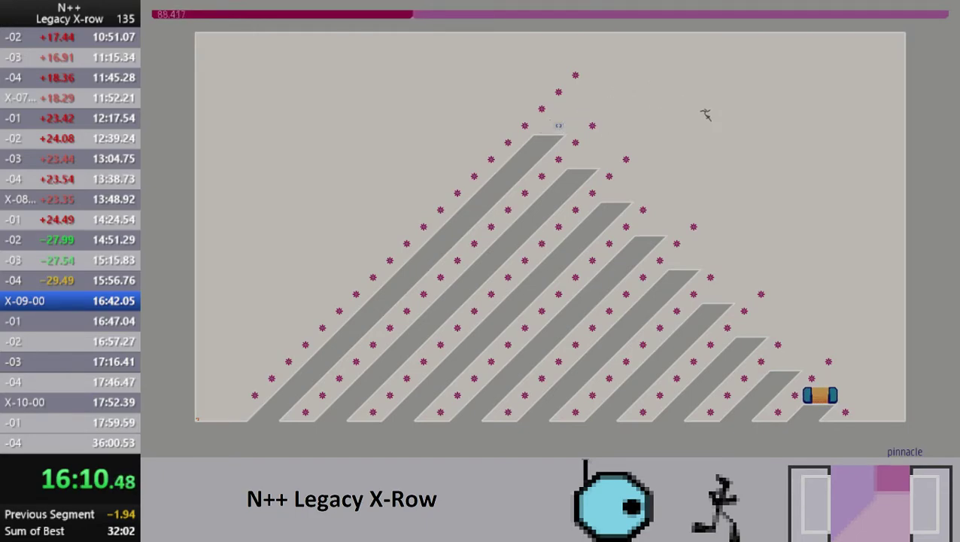
key("Left")
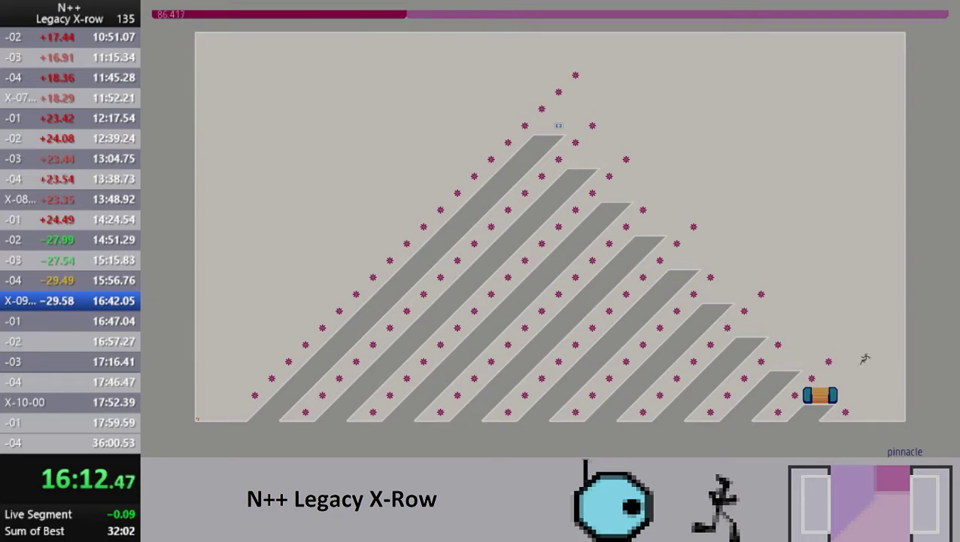
key("z")
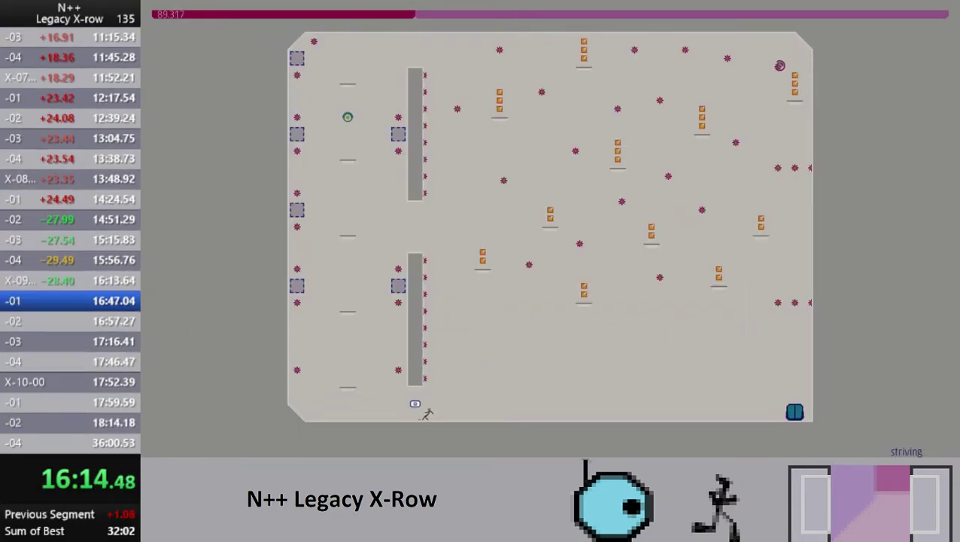
- Clear striving via its switch and exit, then route death by murder device to its exit
key("z")
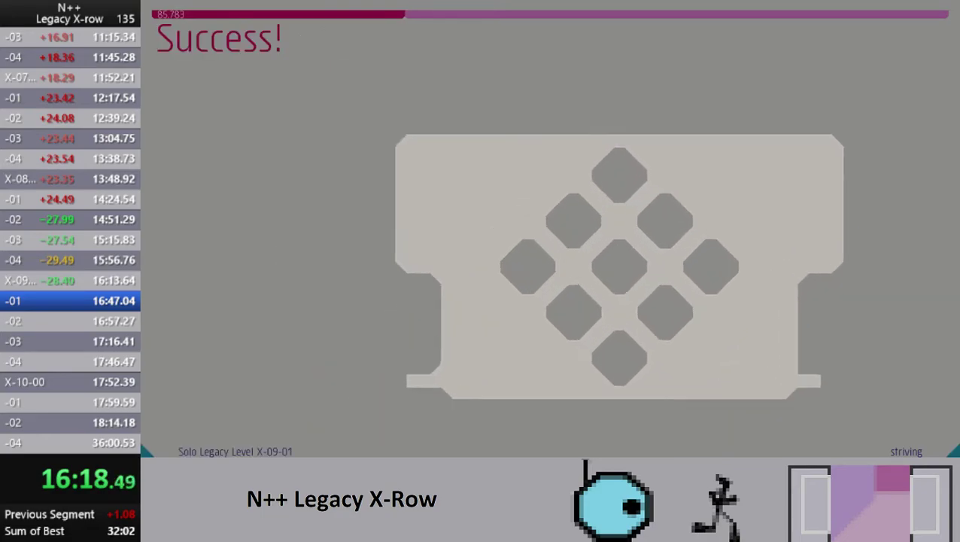
key("Left")
key("z")
key("Left")
key("Left")
key("Left")
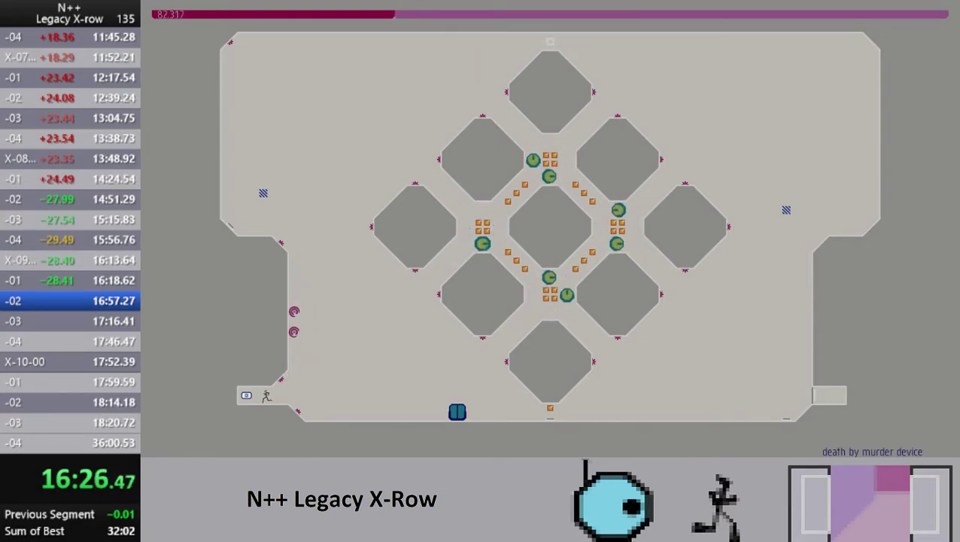
key("Right")
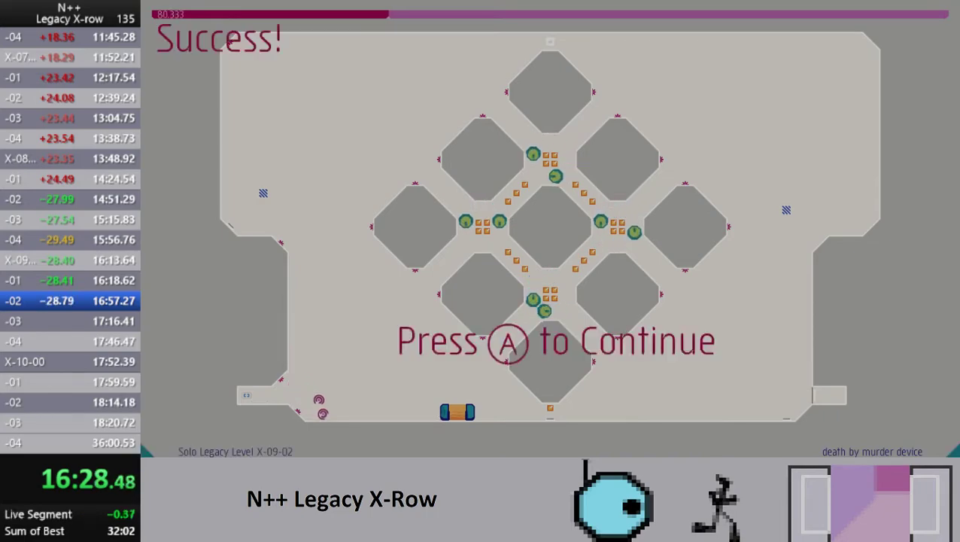
key("space")
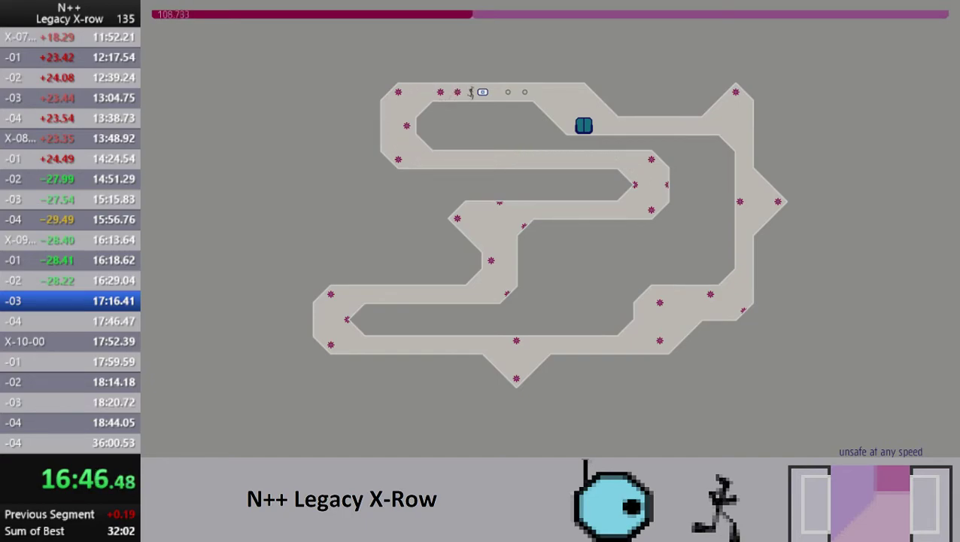
- Enter the exits on unsafe at any speed (X-09-03) and the guidelines (X-09-04)
key("space")
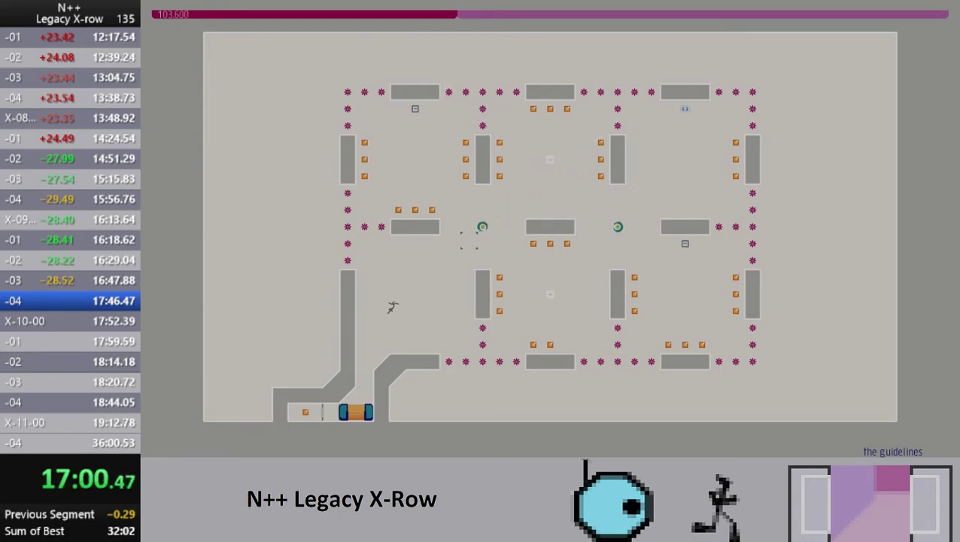
key("space")
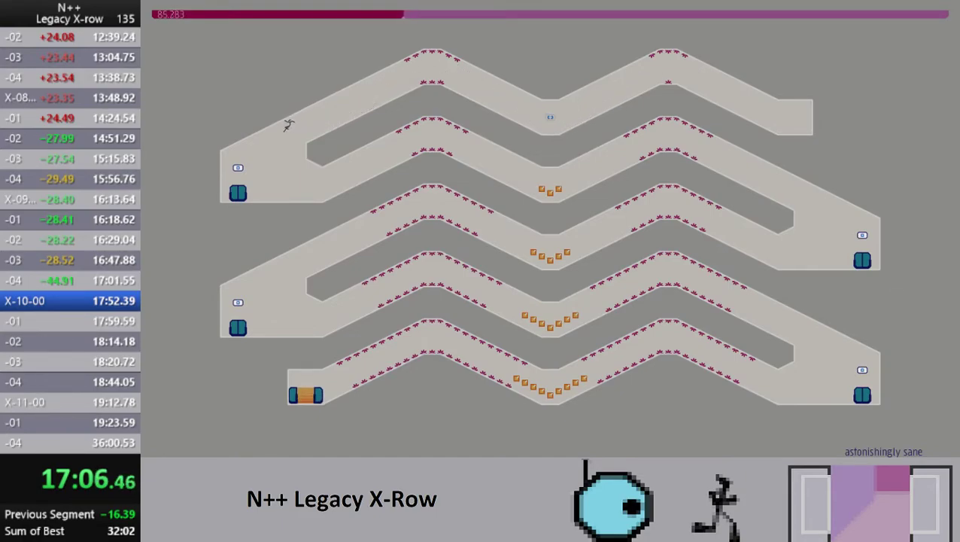
- Enter the exit to clear the zigzag level 'astonishingly sane' (X-10-00)
key("space")
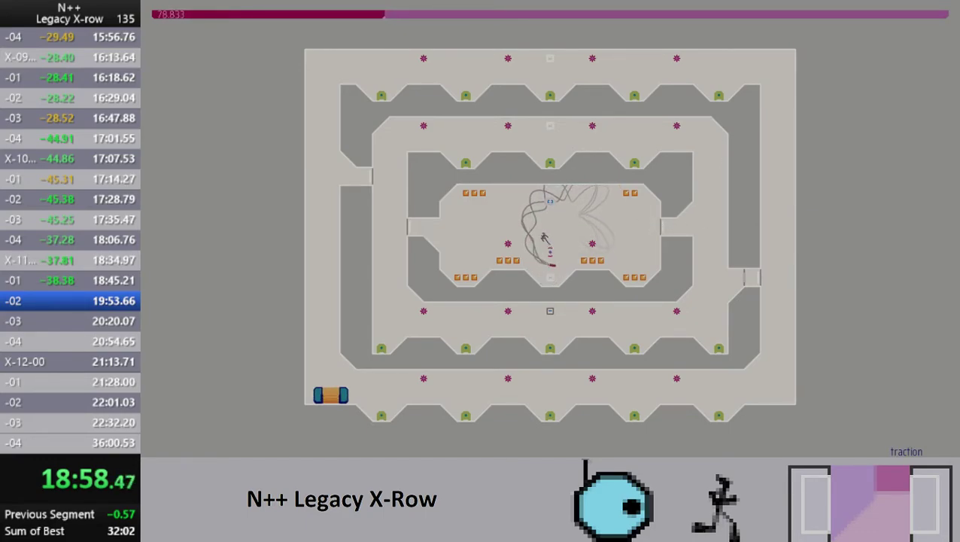
- Run left through traction's central room and back out through the left doorway
key("Left")
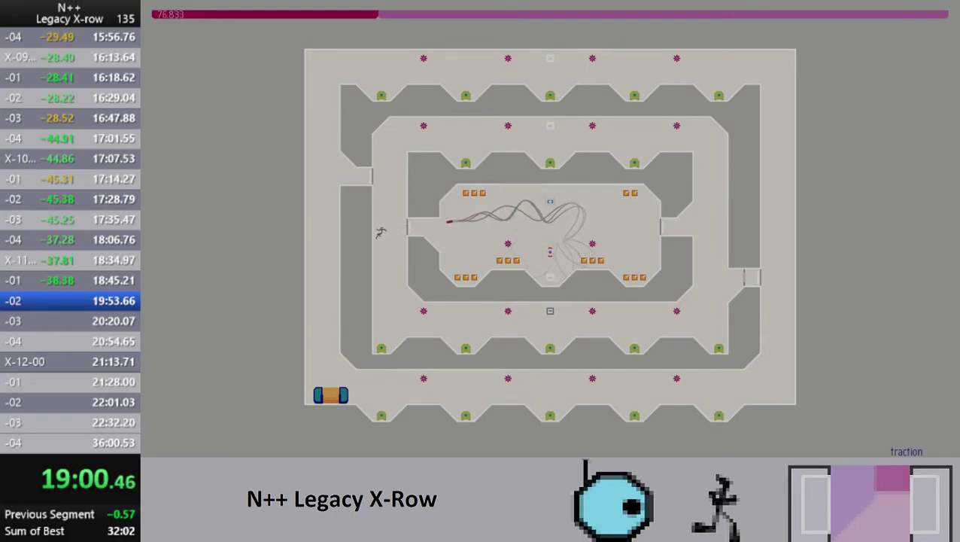
key("Right")
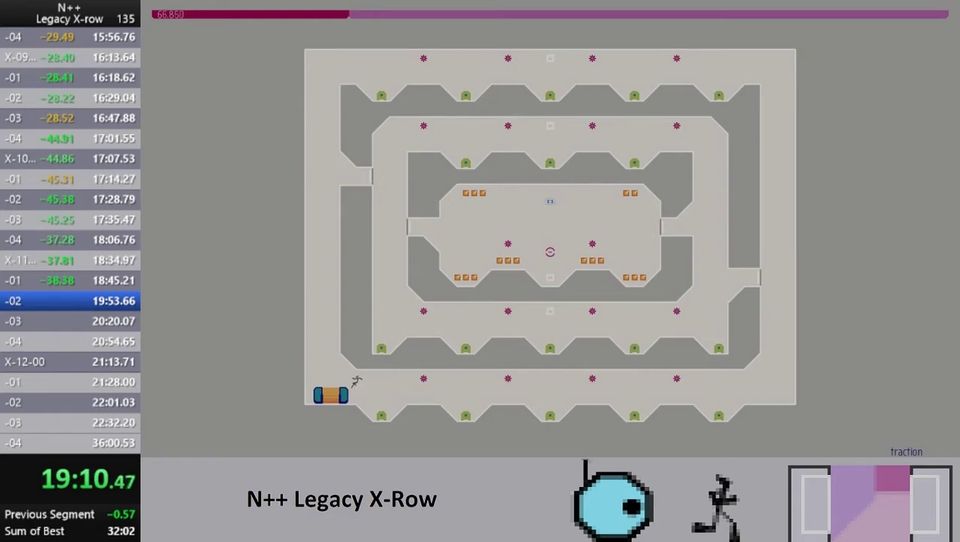
- Clear traction, then work through beach head's diagonal corridor to the bottom-left corner
key("Right")
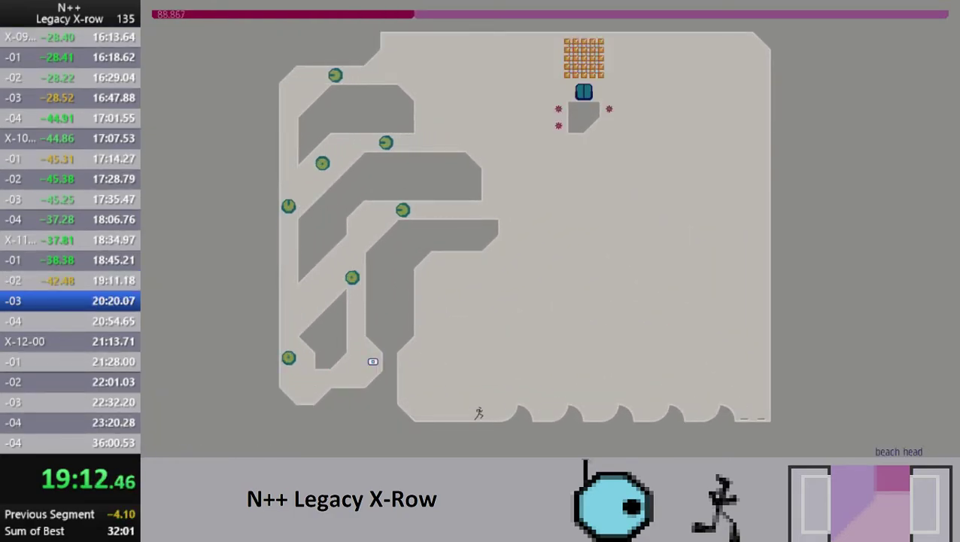
key("z")
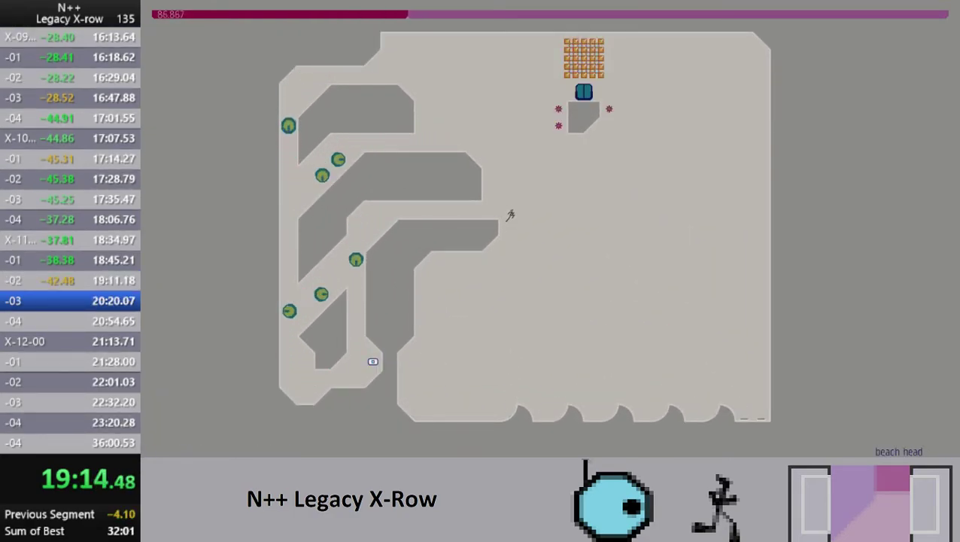
key("Left")
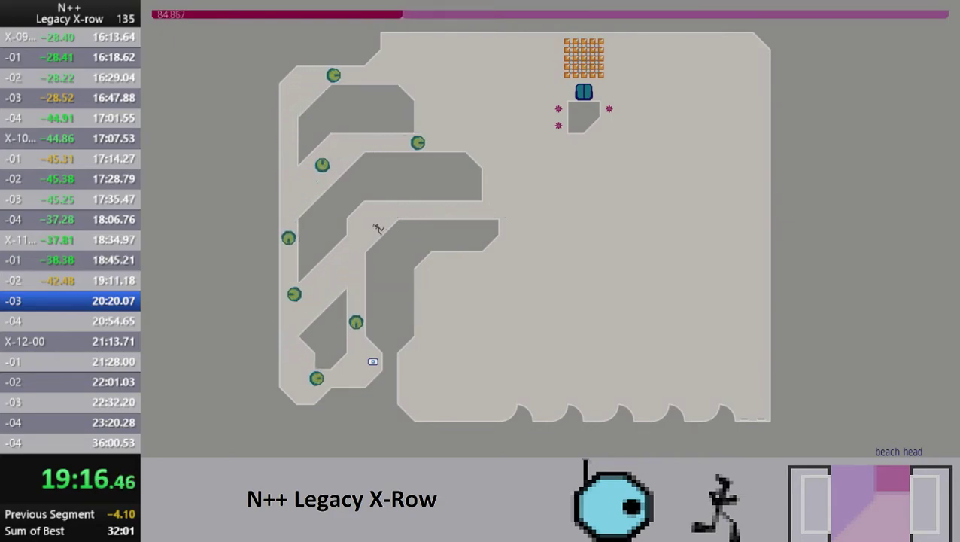
key("Right")
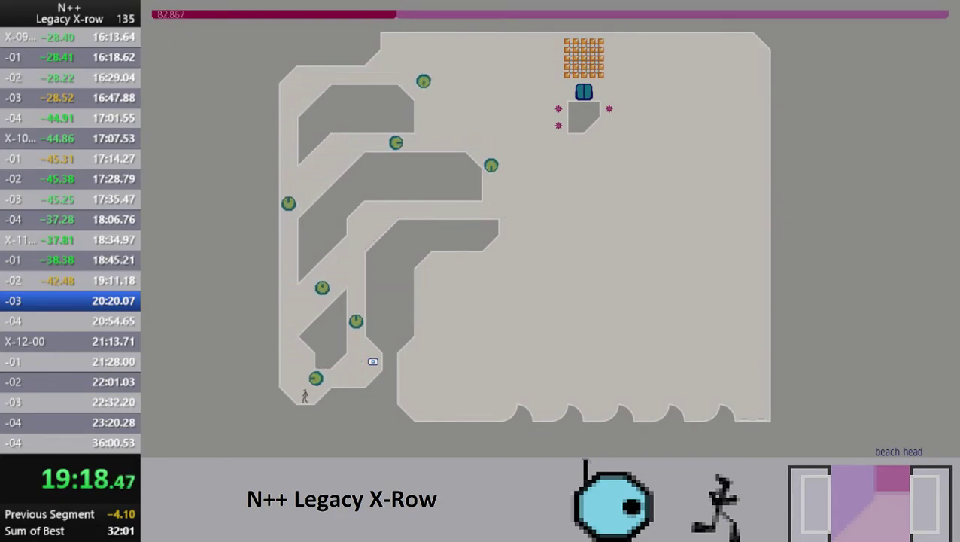
key("Right")
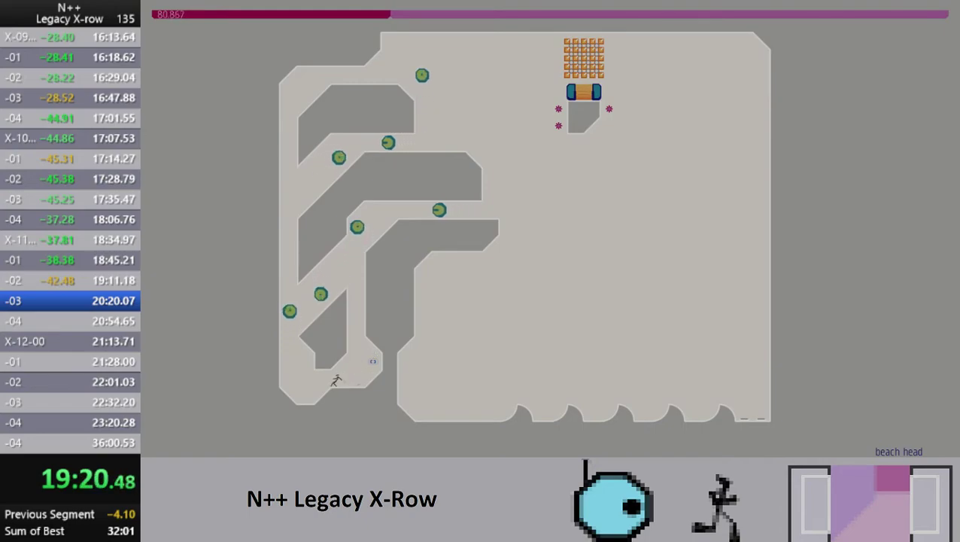
key("Left")
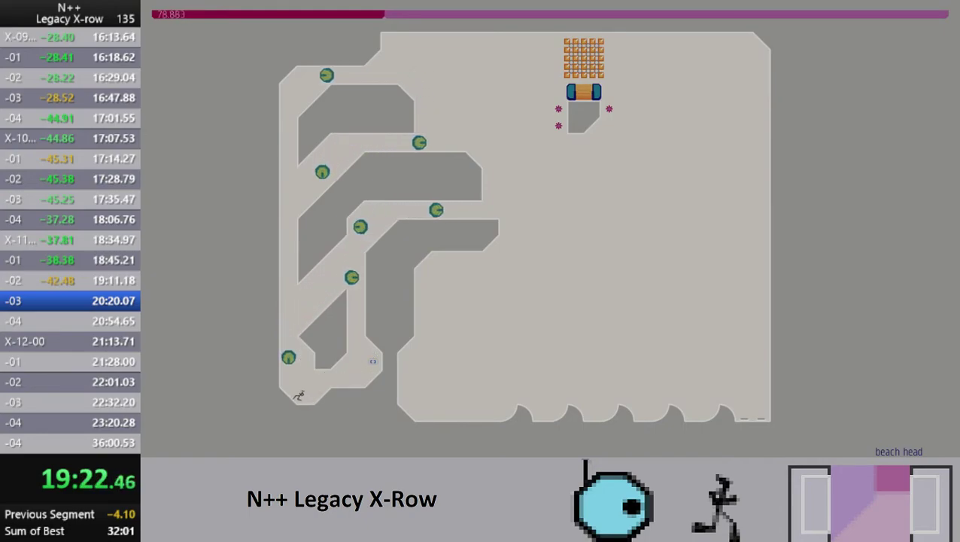
- Climb beach head's left wall and leap right into the exit door
key("z")
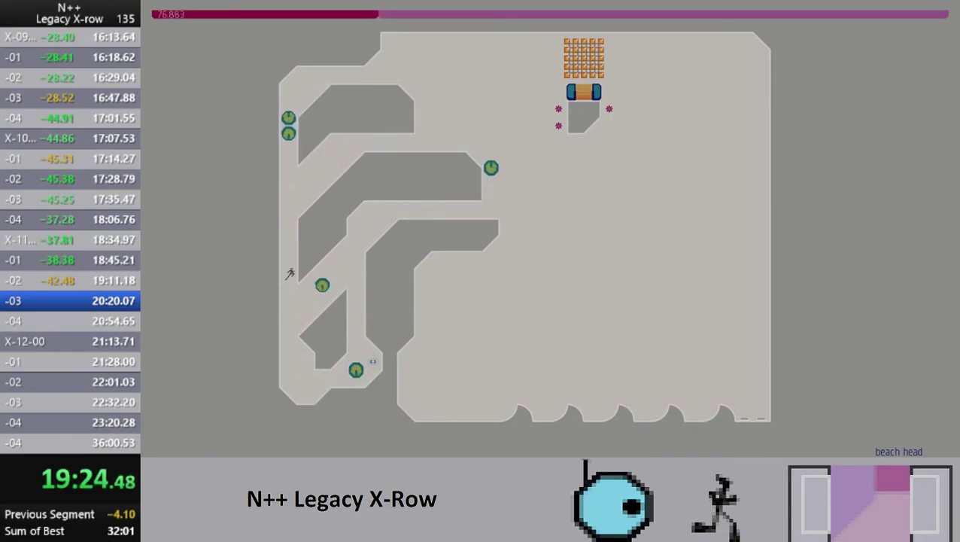
key("z")
key("z")
key("z")
key("z")
key("z")
key("Right")
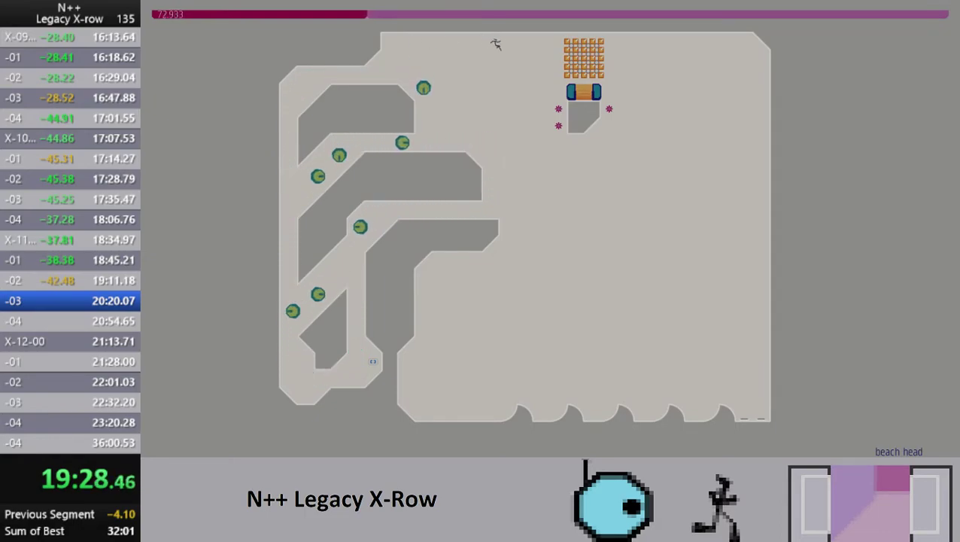
key("Right")
key("z")
key("Left")
- Drop down insurmountable's central shaft and jump up-right to touch the switch
key("z")
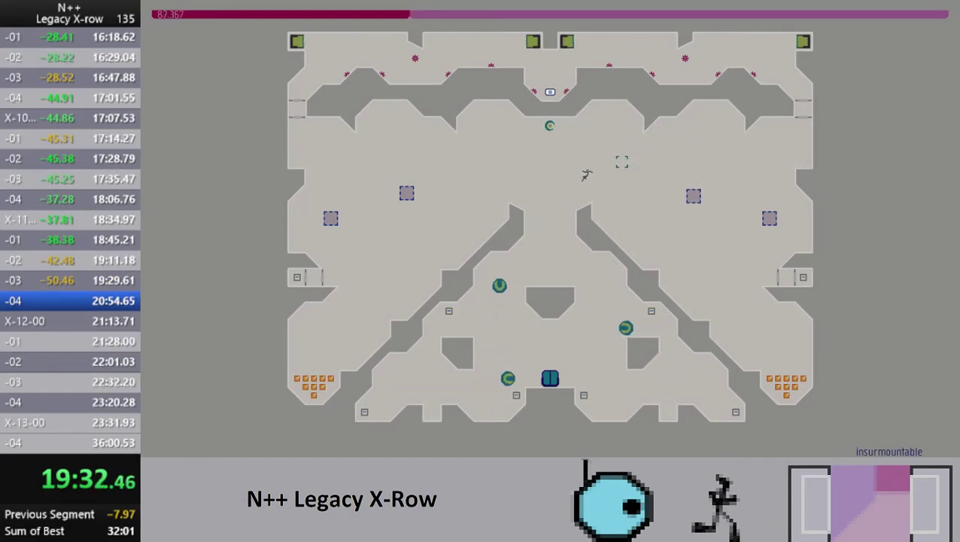
key("Left")
key("Right")
key("Left")
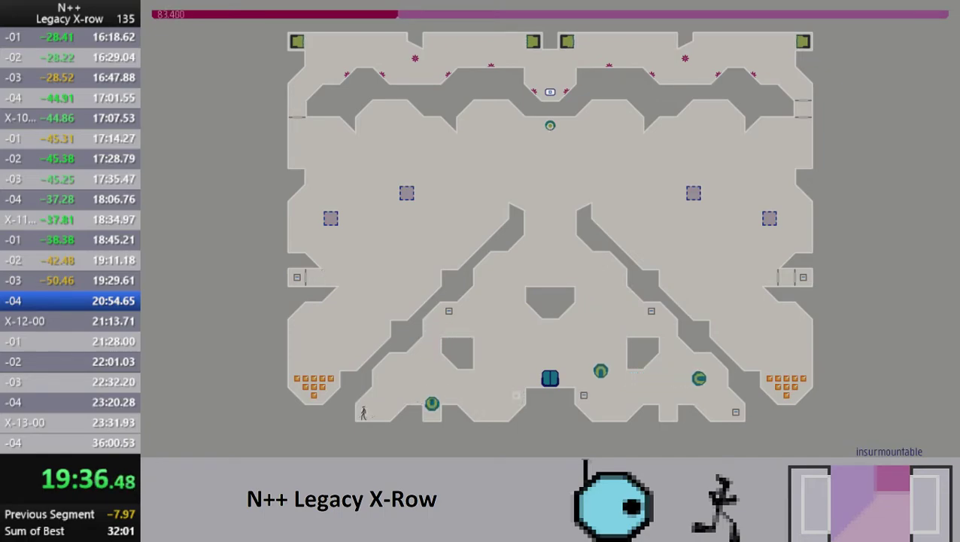
key("Right")
key("z")
key("Right")
key("z")
- Climb back up, wall-jump the left wall, and run right along the top corridor
key("z")
key("Left")
key("Left")
key("Left")
key("z")
key("z")
key("z")
key("z")
key("z")
key("Right")
key("Right")
key("z")
key("Right")
key("z")
key("Left")
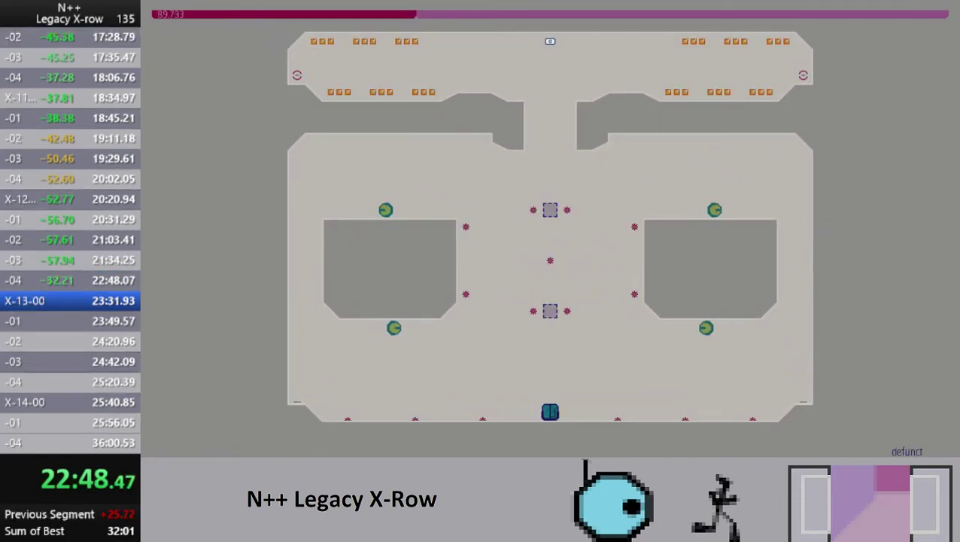
- Clear defunct by climbing the right wall, bouncing to the exit switch, and exiting
key("Right")
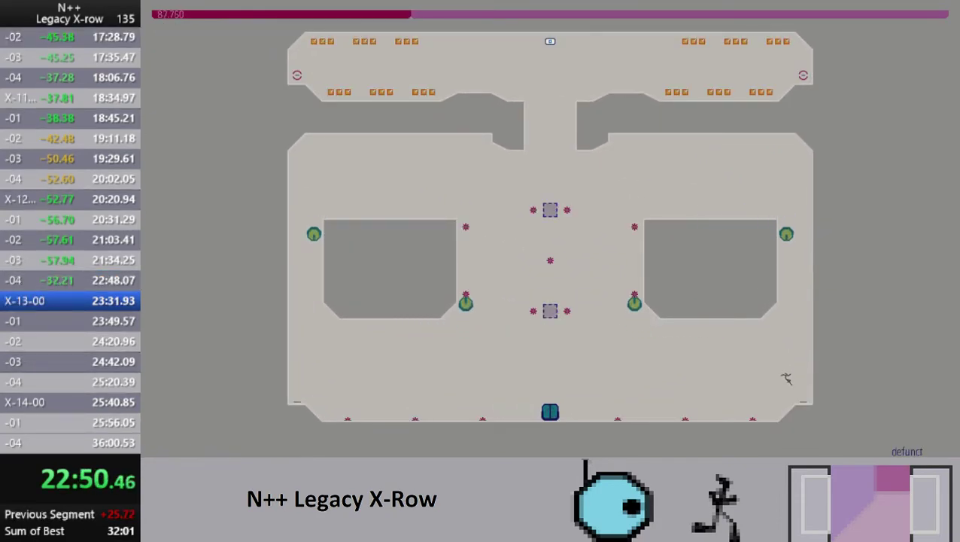
key("z")
key("z")
key("Left")
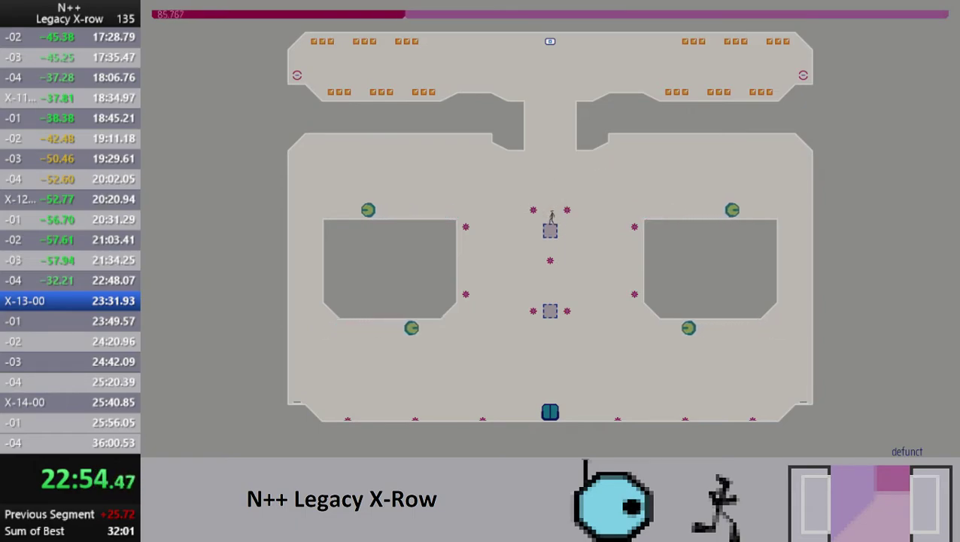
key("z")
key("Left")
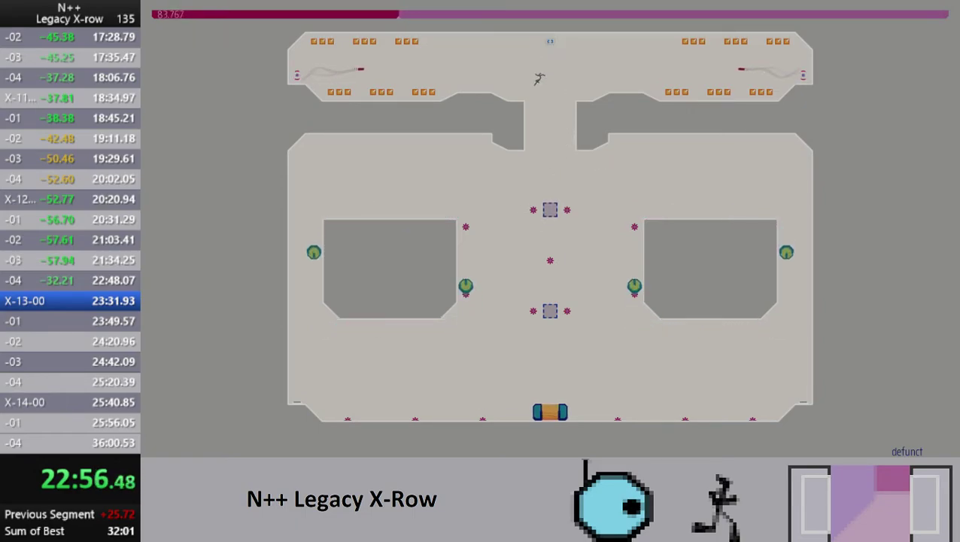
key("Left")
key("Right")
- Start danger dance 1, dodge the drone, and grab the upper-left switch
key("z")
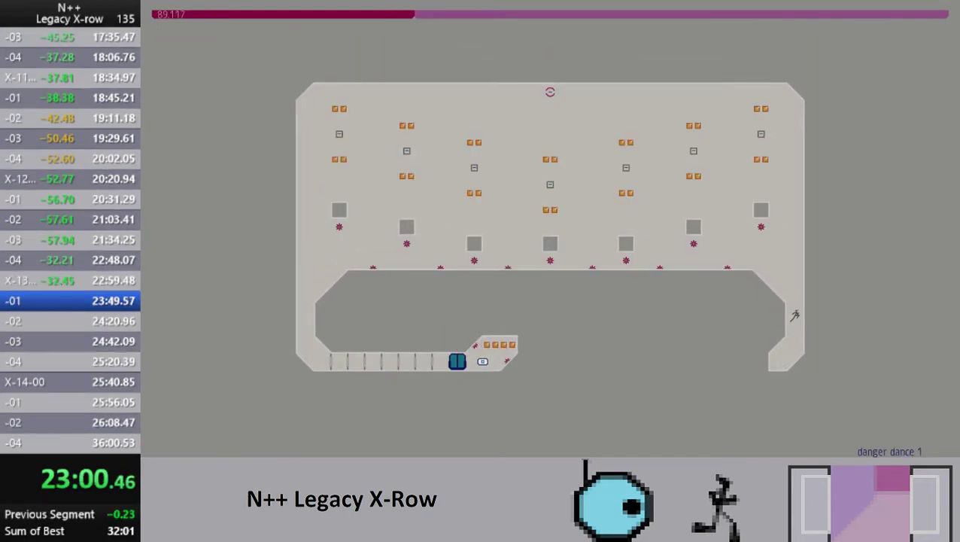
key("z")
key("Left")
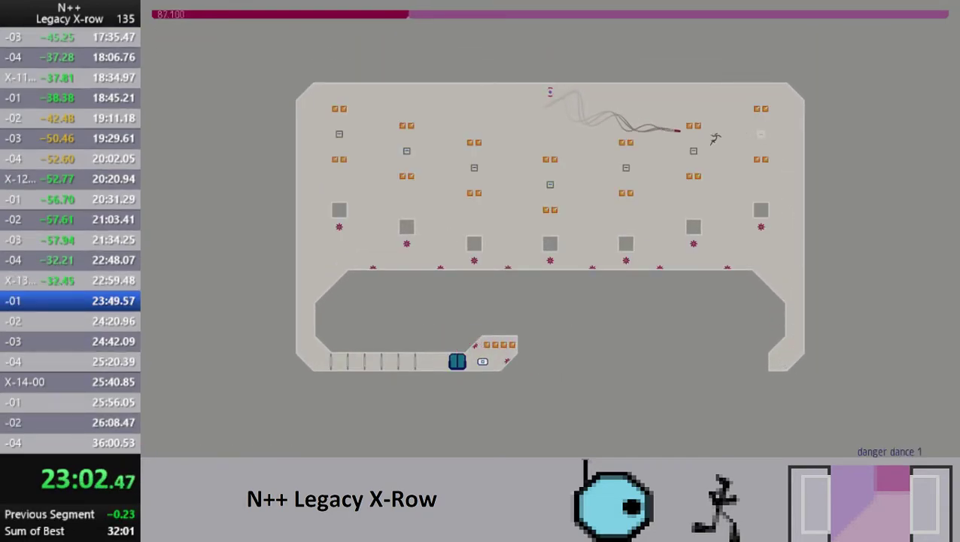
key("z")
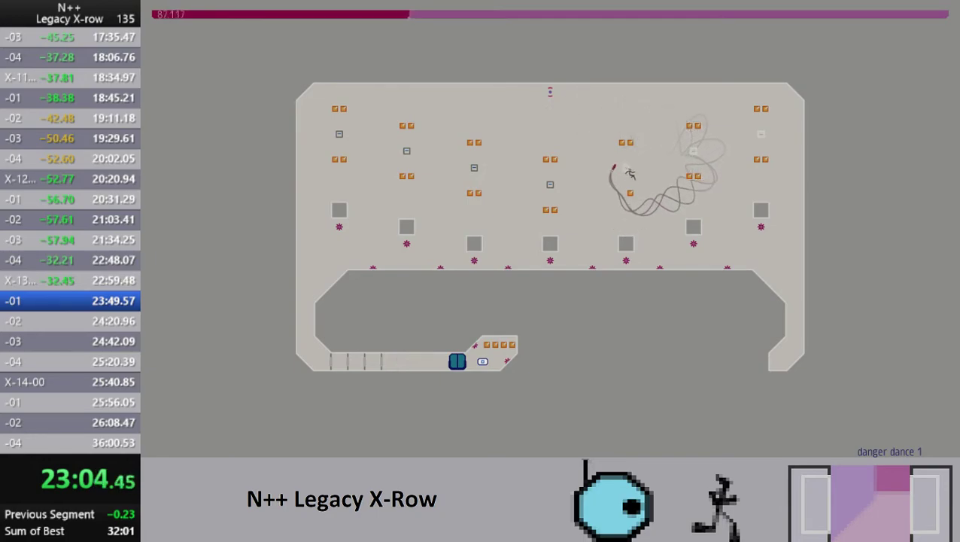
key("Left")
key("Left")
key("z")
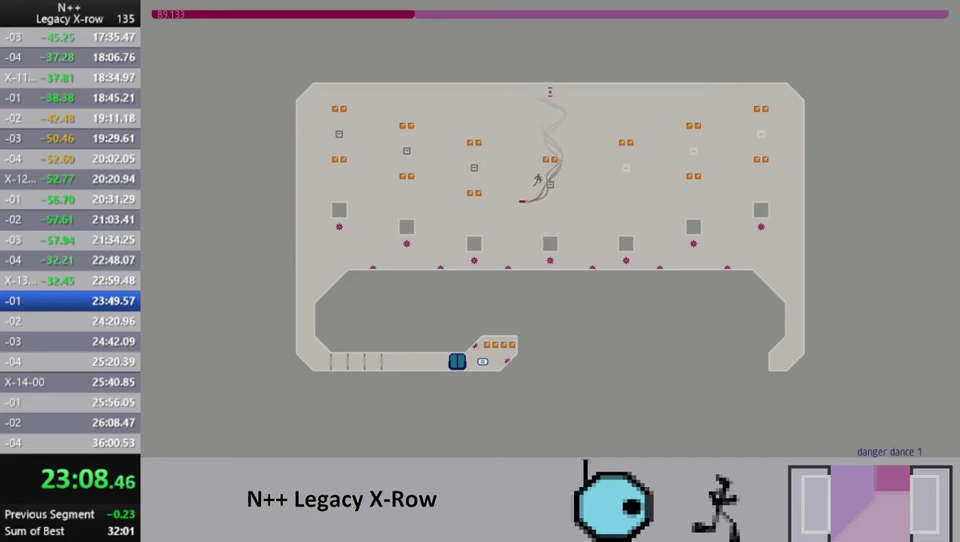
key("Left")
key("z")
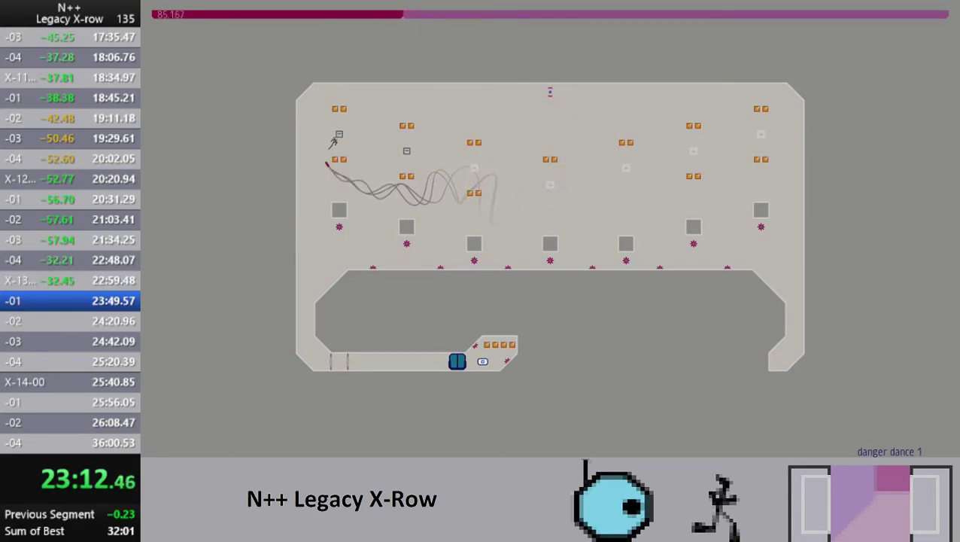
key("Right")
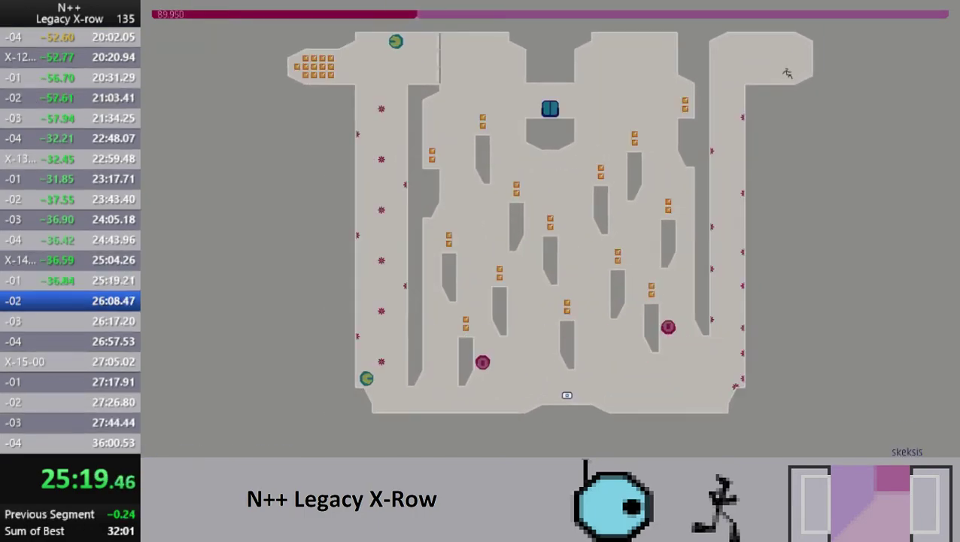
- Clear skeksis by hitting its switch, collecting gold, and entering the exit
key("Left")
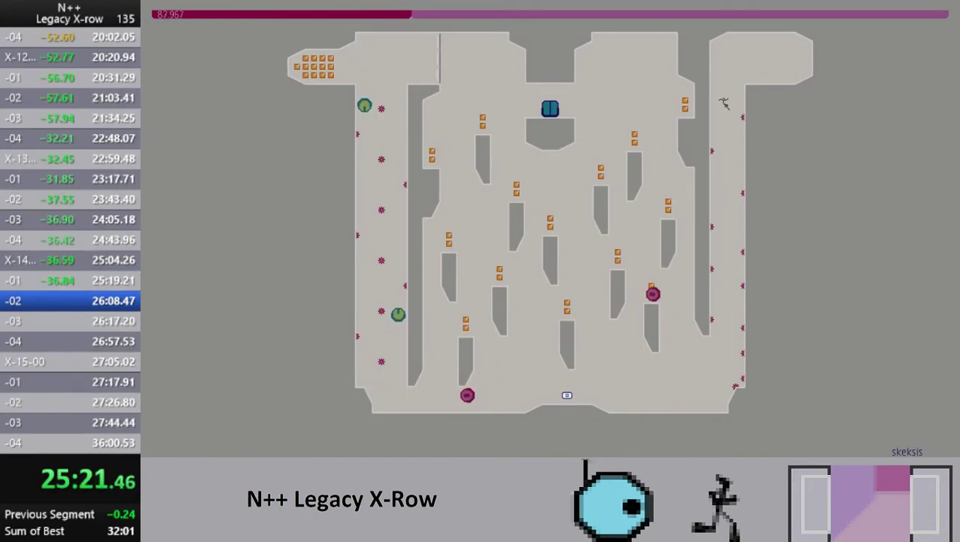
key("Left")
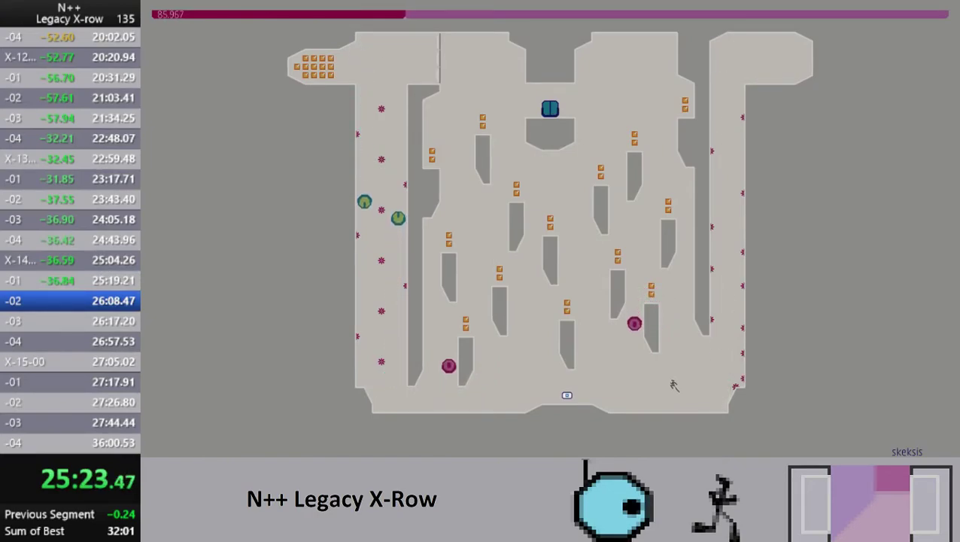
key("z")
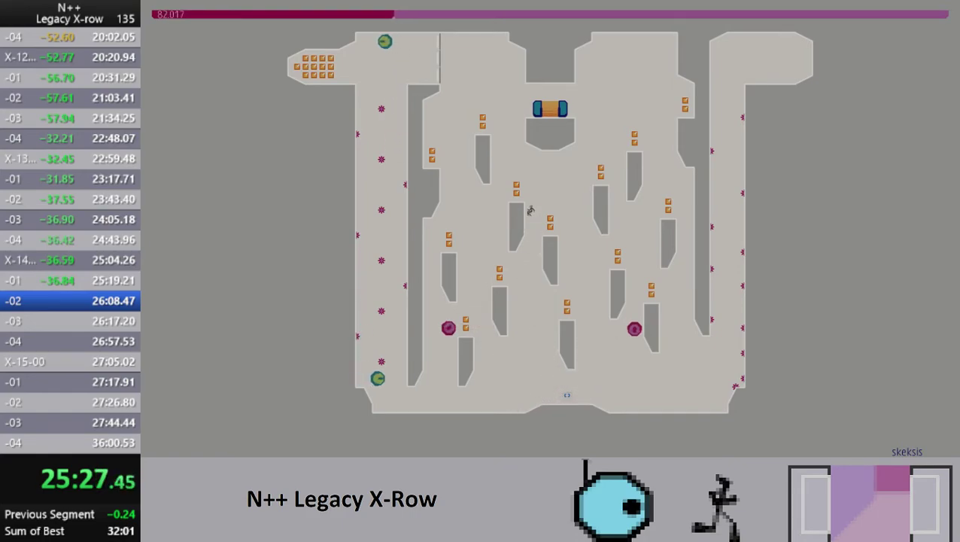
key("Left")
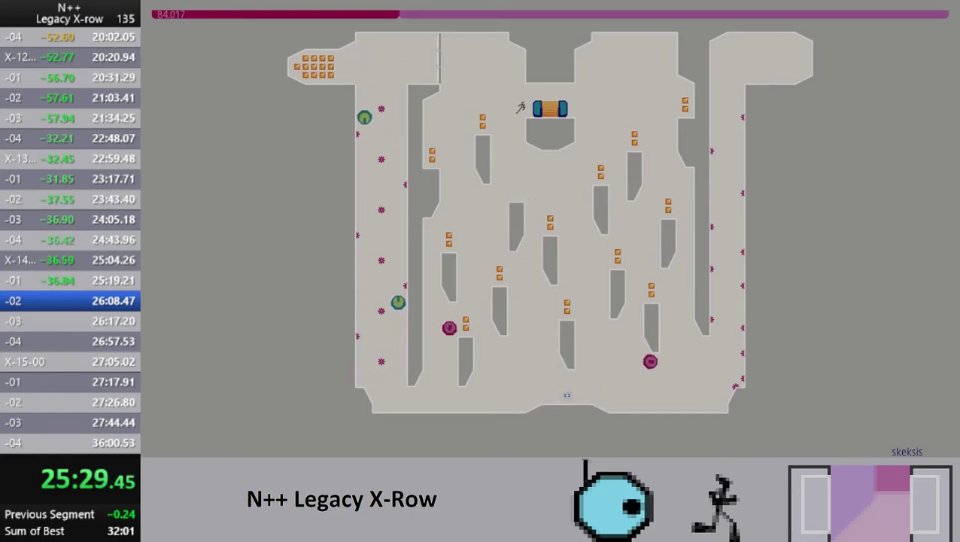
key("z")
key("Left")
- Climb shear's central column to the left-arm switch and enter the exit
key("z")
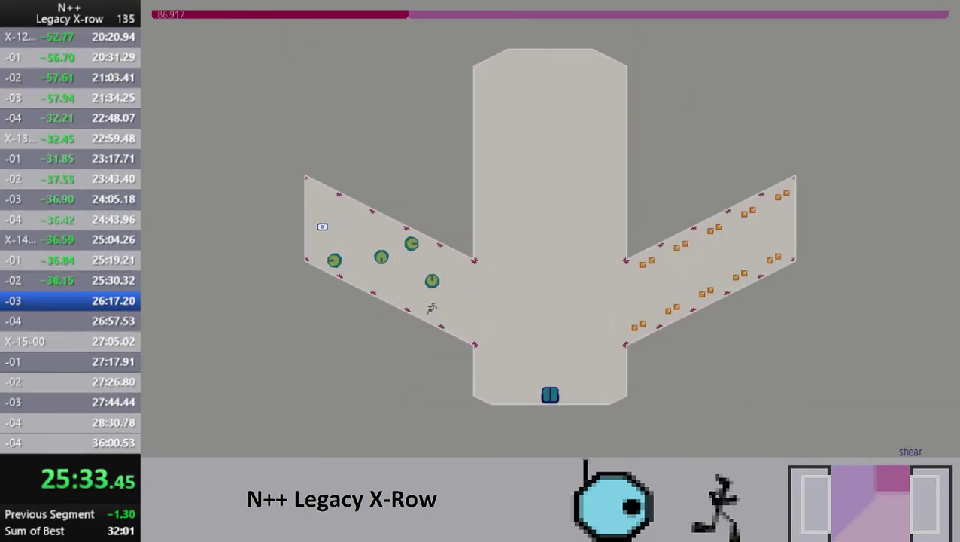
key("Left")
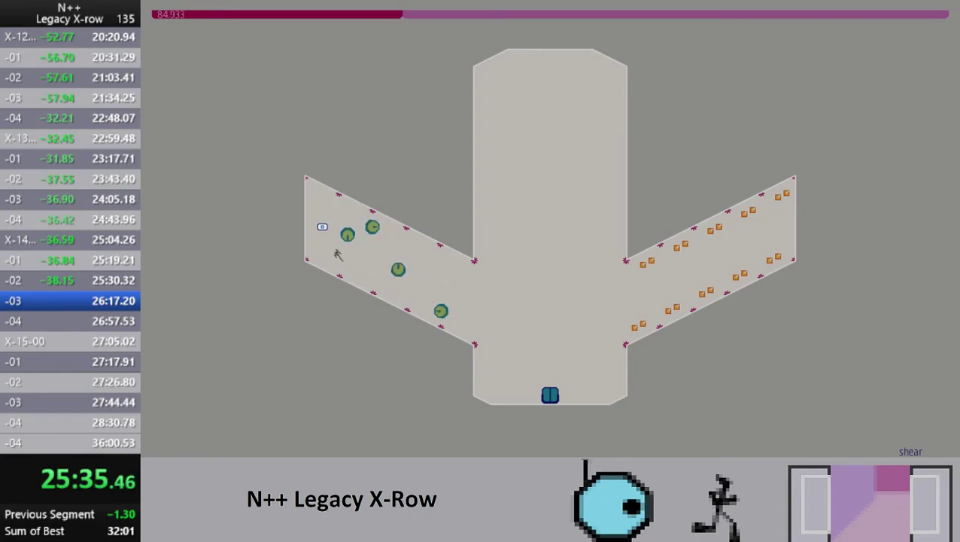
key("Right")
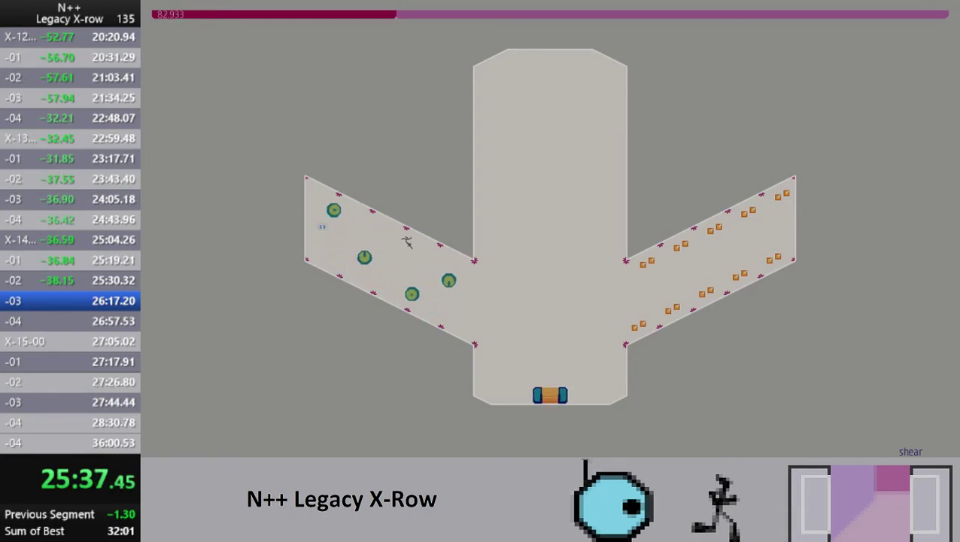
key("Right")
key("z")
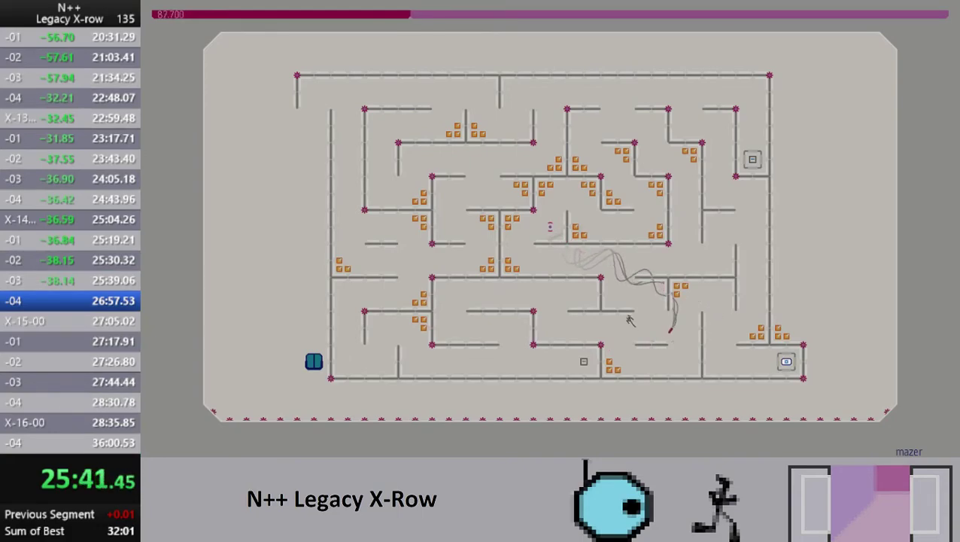
- Route the ninja left, along the bottom corridor, then up toward mazer's upper right
key("Left")
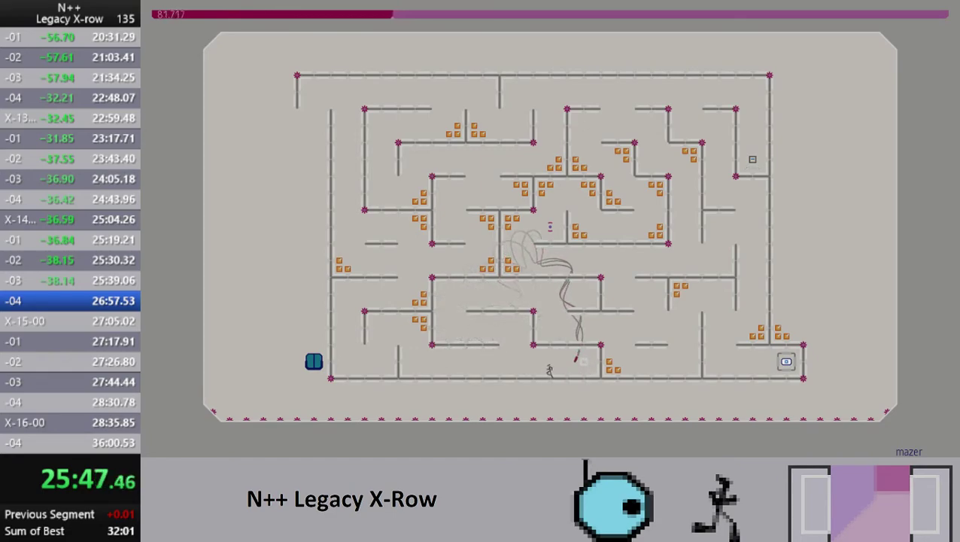
key("Left")
key("Right")
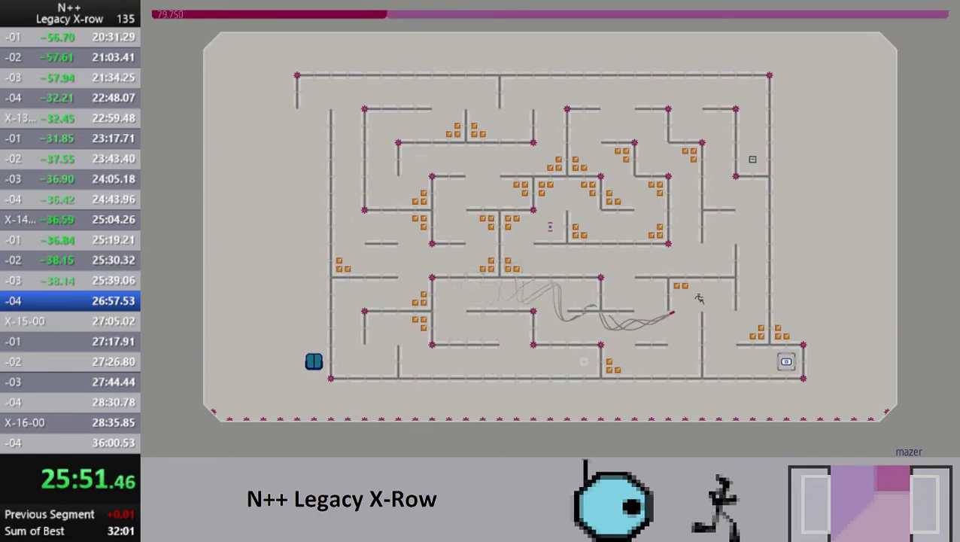
key("Right")
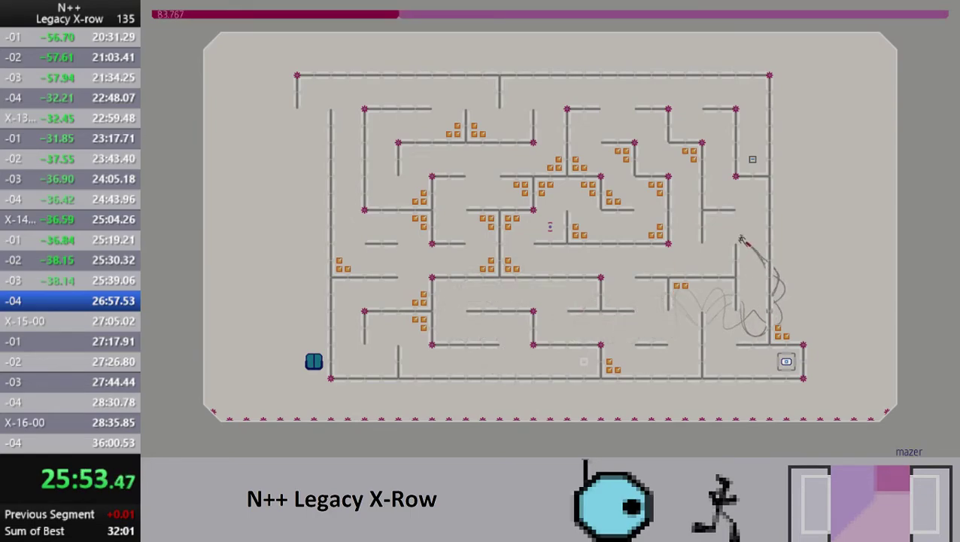
- Retry mazer after dying and run through the maze to the switch
key("space")
key("space")
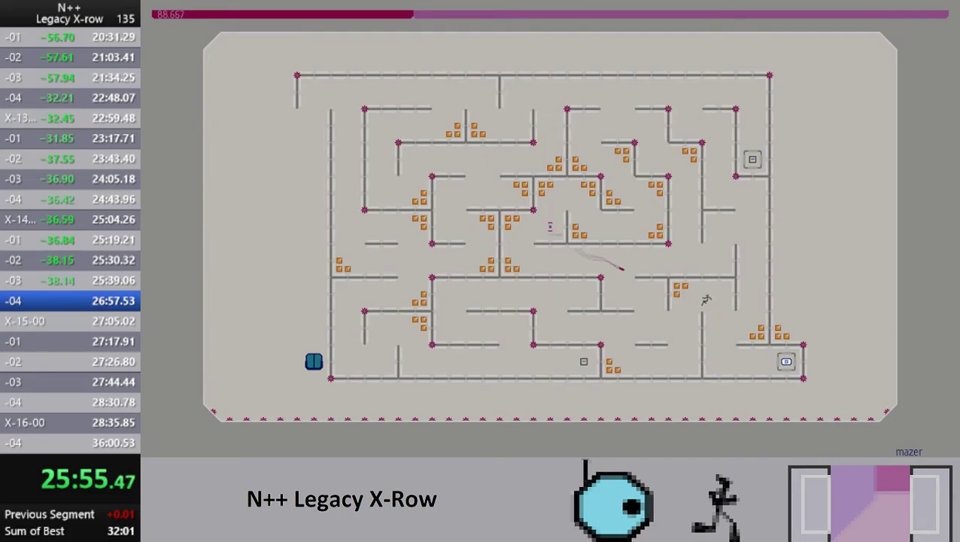
key("Left")
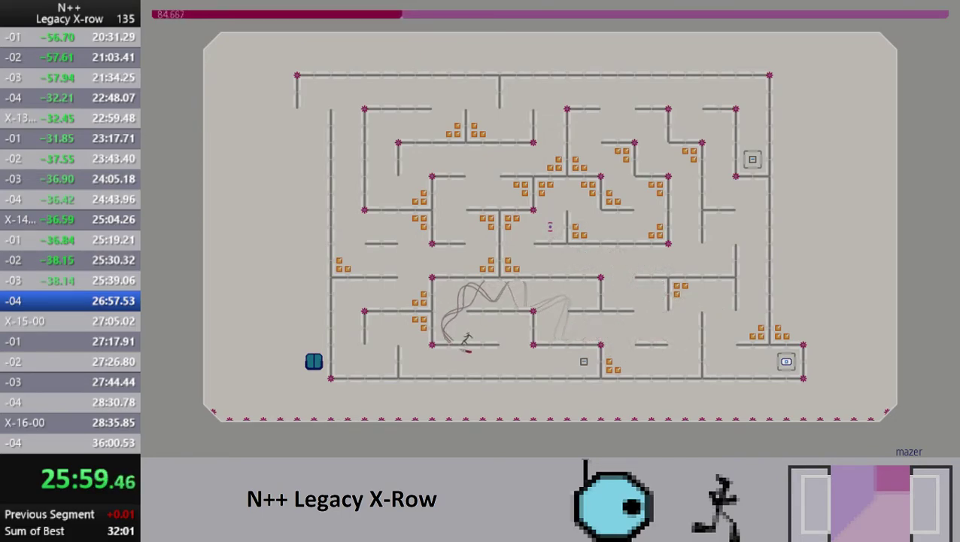
key("Right")
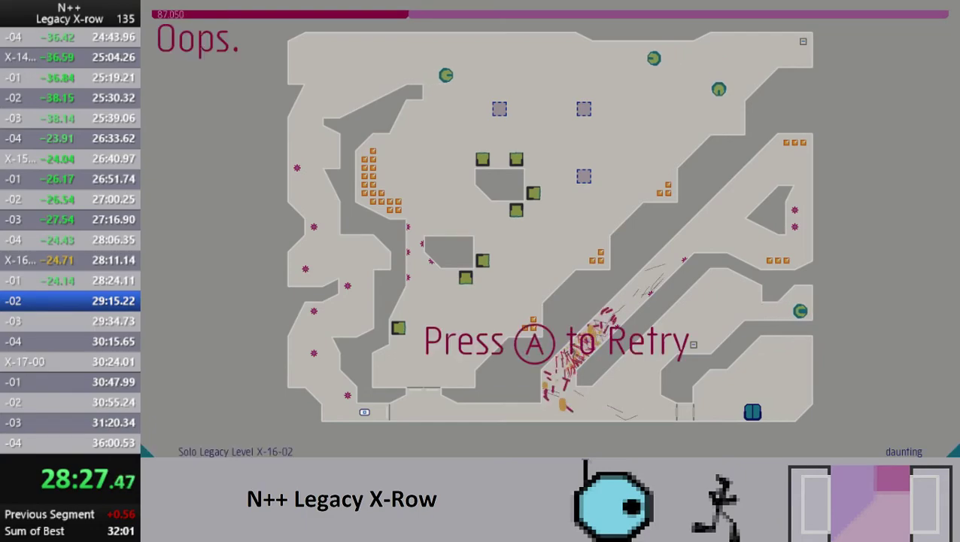
- Retry 'daunting' (X-16-02) after the ninja dies
key("space")
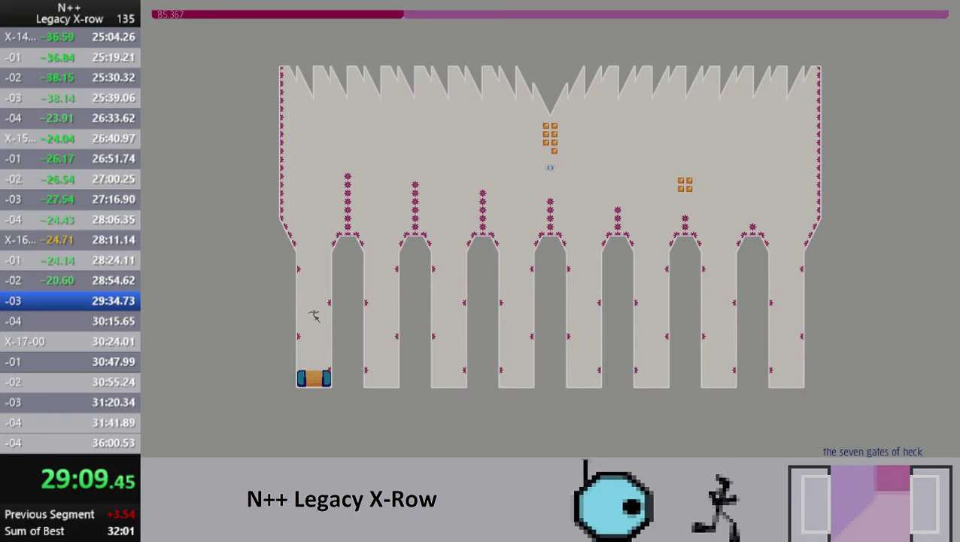
- Run left through X-16-04's corridors, then ride the green block right collecting gold
key("Left")
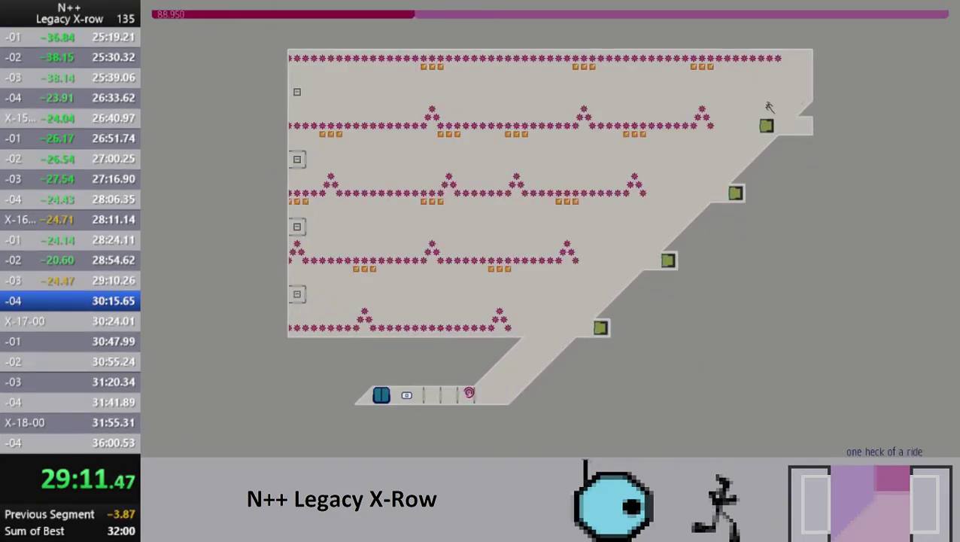
key("Left")
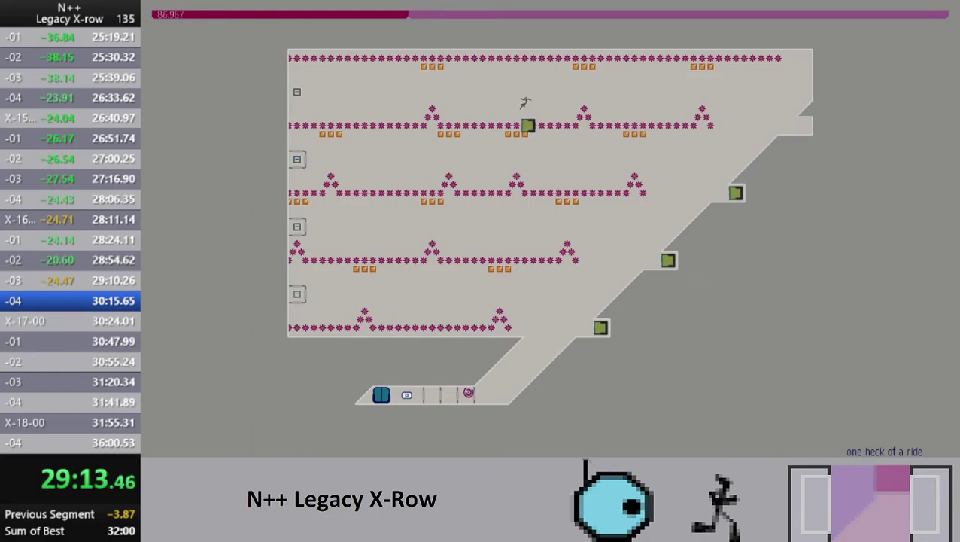
key("Left")
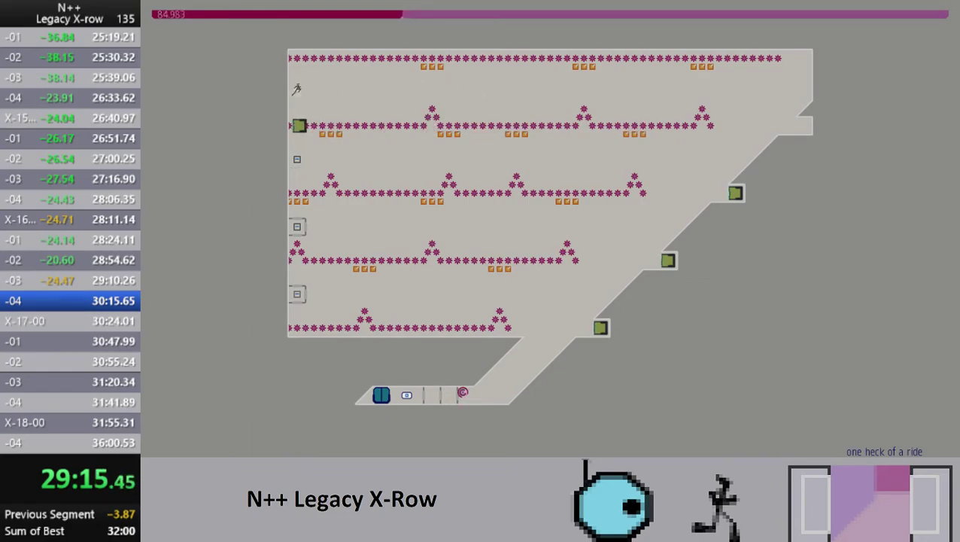
key("Right")
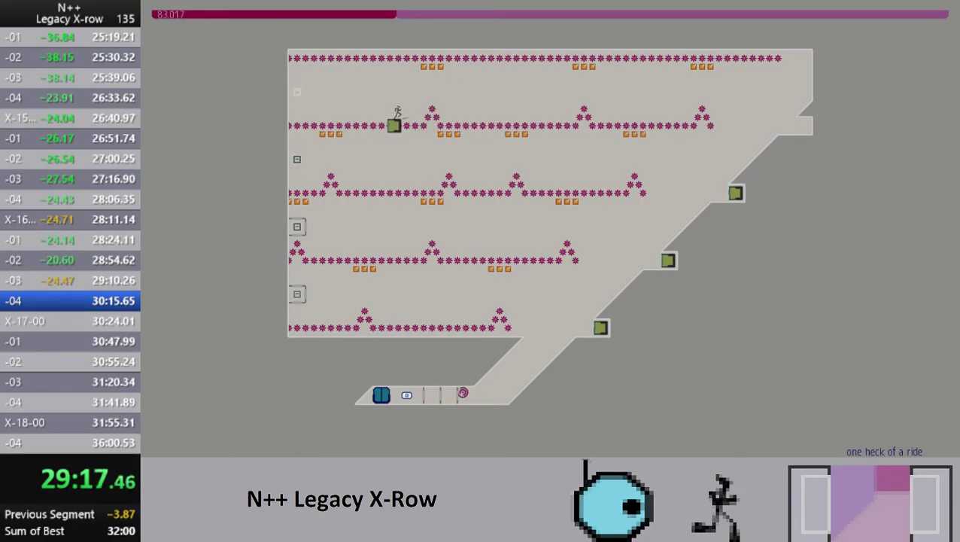
key("Right")
key("Right")
key("Right")
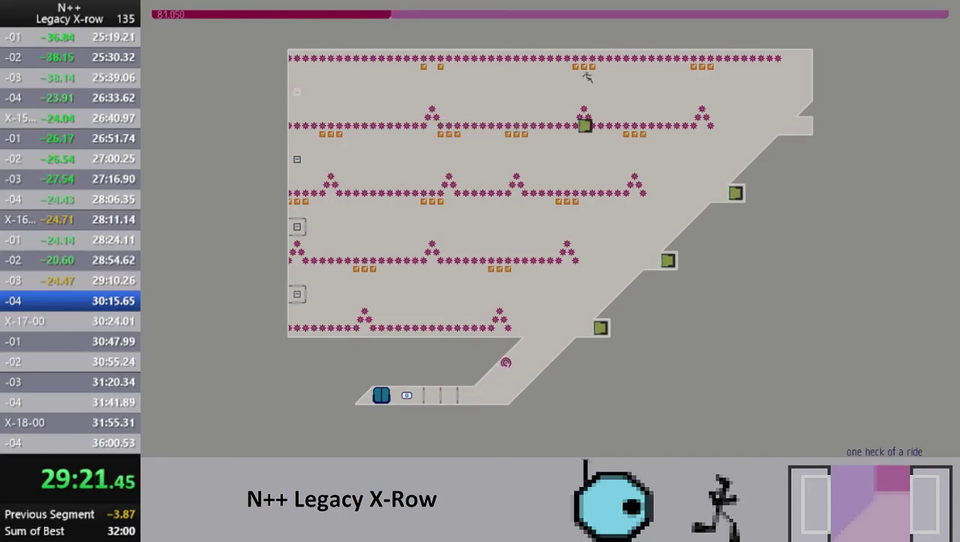
key("Right")
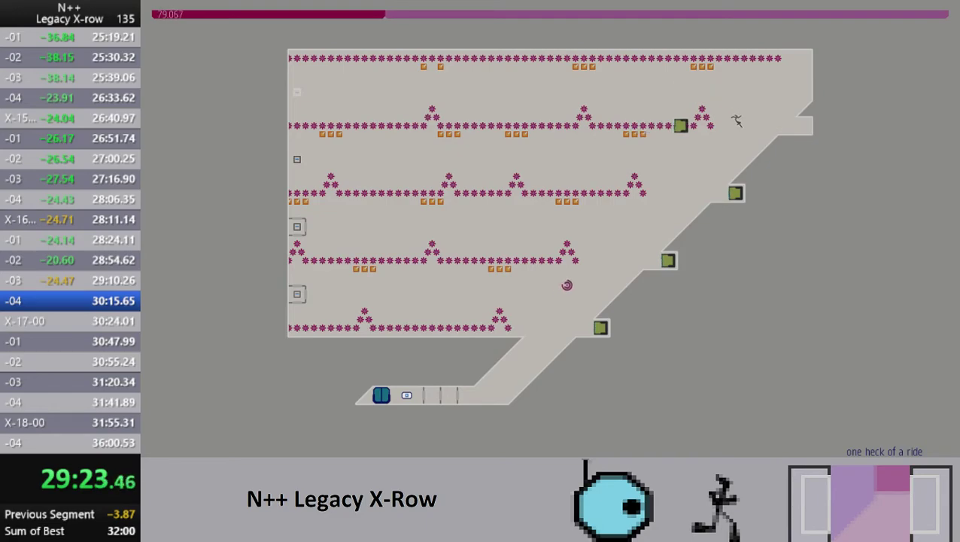
- Climb back left and wall-jump right, then restart X-16-04 from spawn after dying
key("Left")
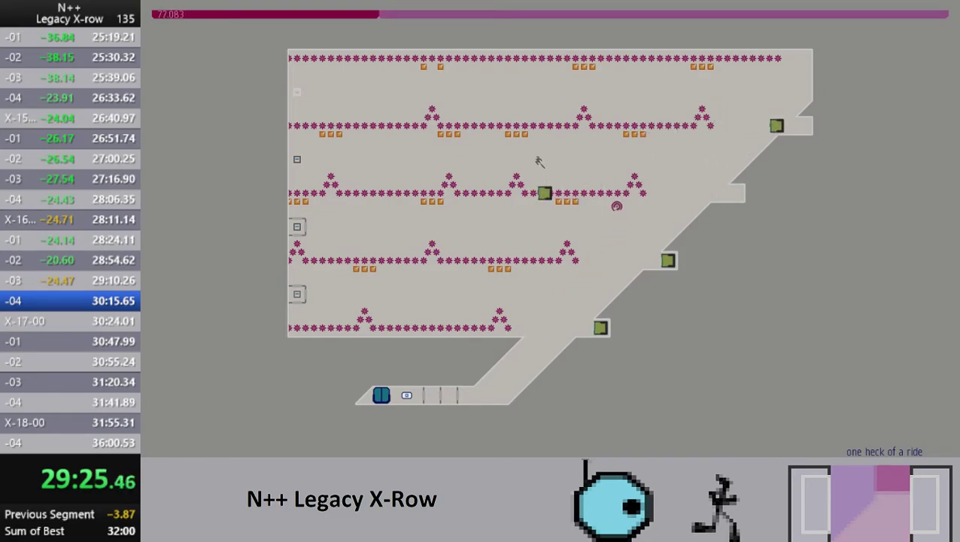
key("Left")
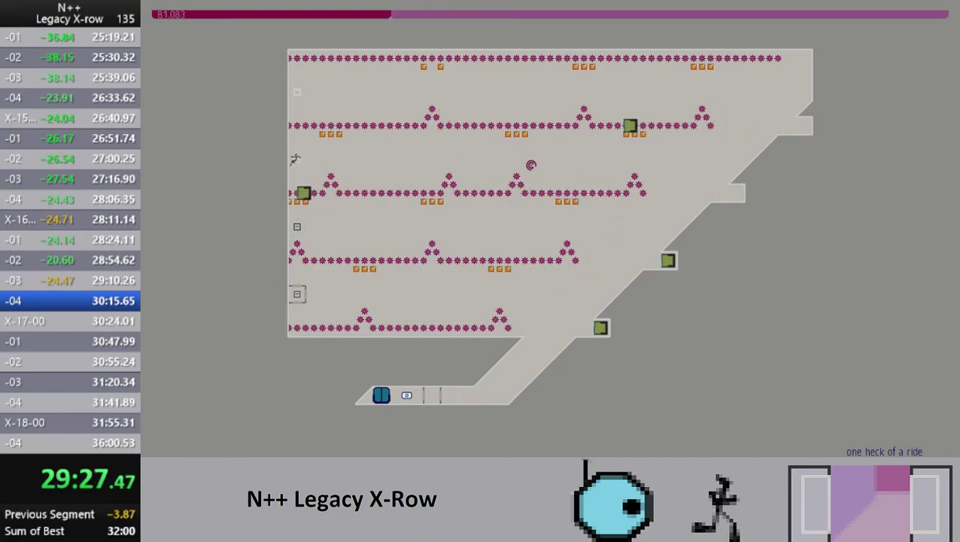
key("Right")
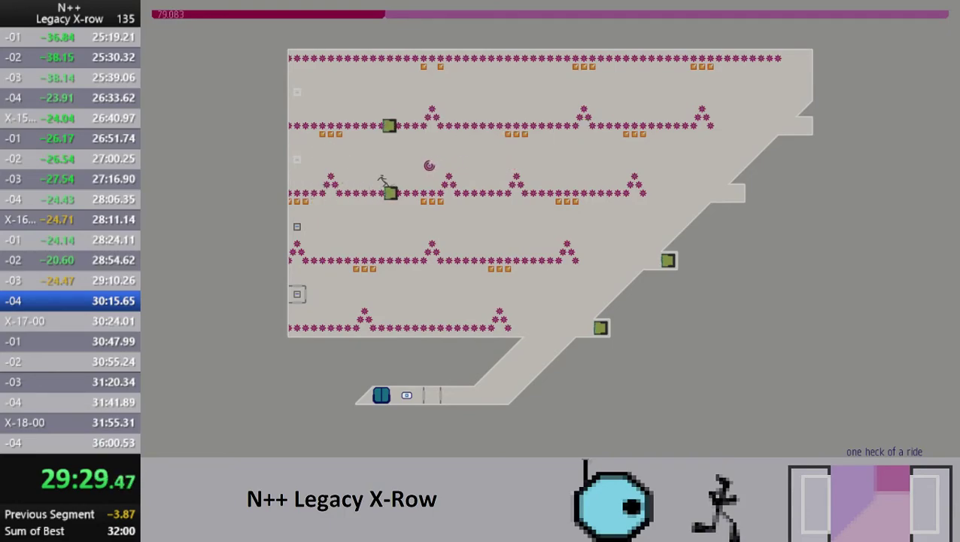
key("k")
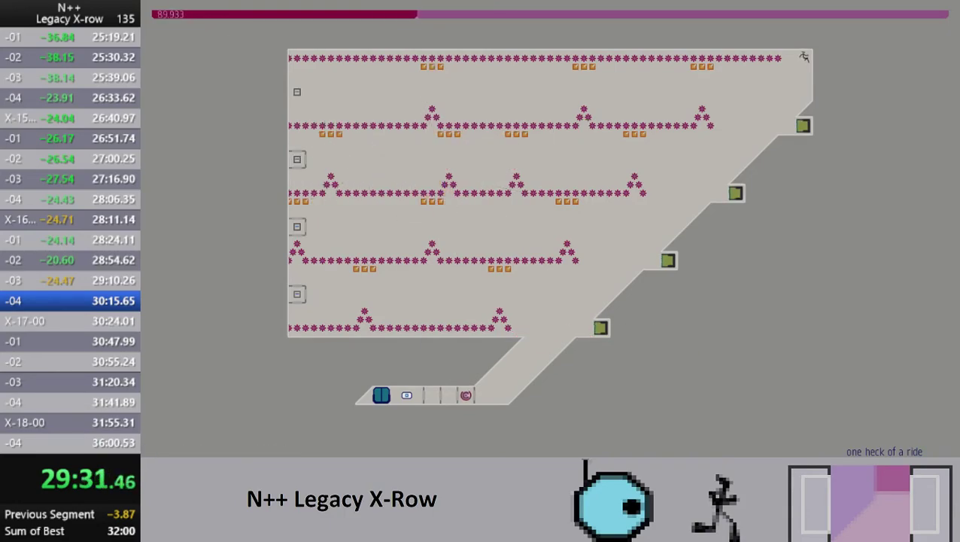
key("Left")
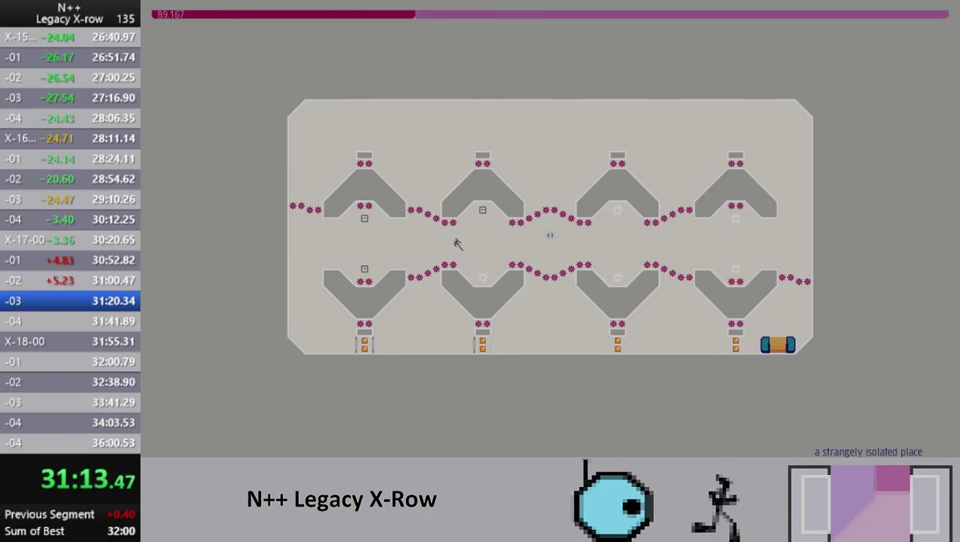
- Restart after a death, finish X-17-03, then cross the next arena from wall to wall
key("Right")
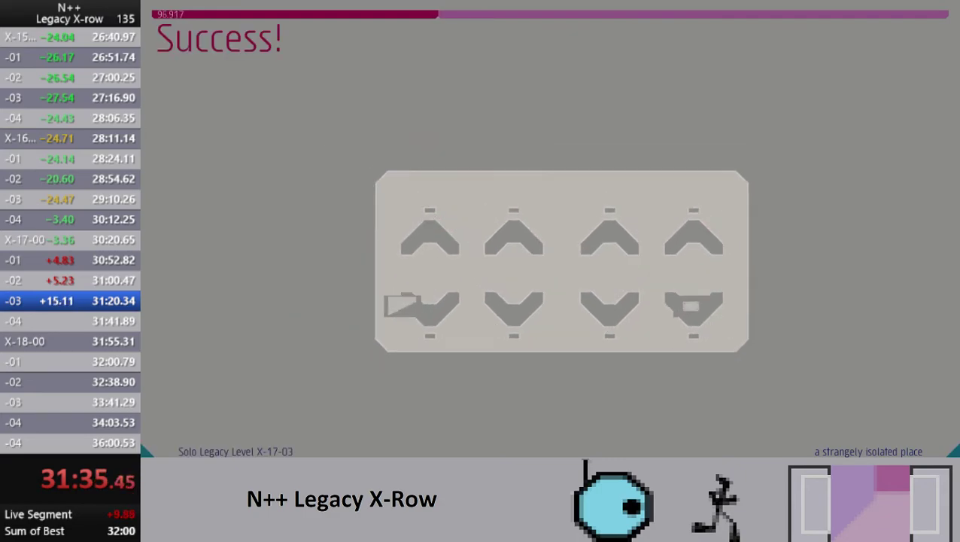
key("space")
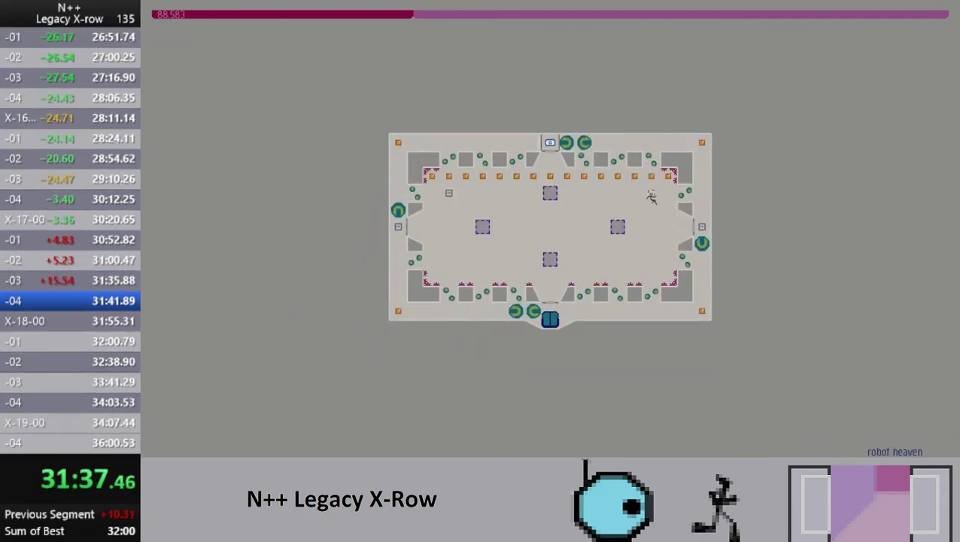
key("Left")
key("Left")
key("Right")
key("Right")
key("Left")
key("Left")
key("Right")
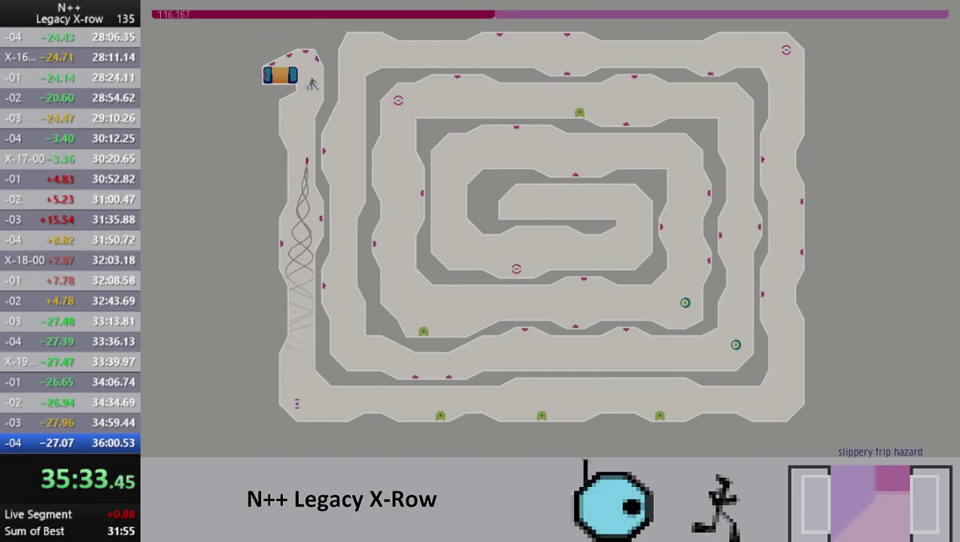
- Record the final split for X-19-04 and return to the episodes menu
key("KP_1")
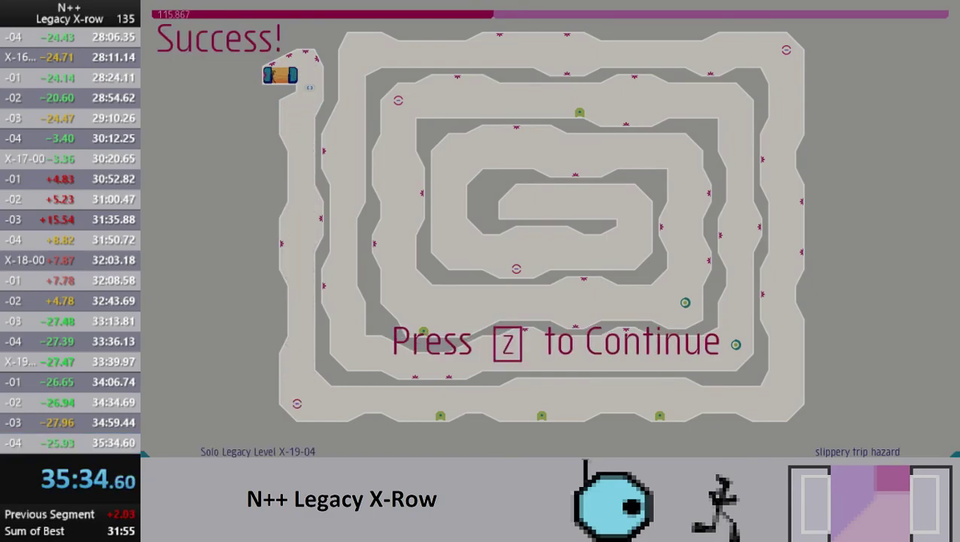
key("z")
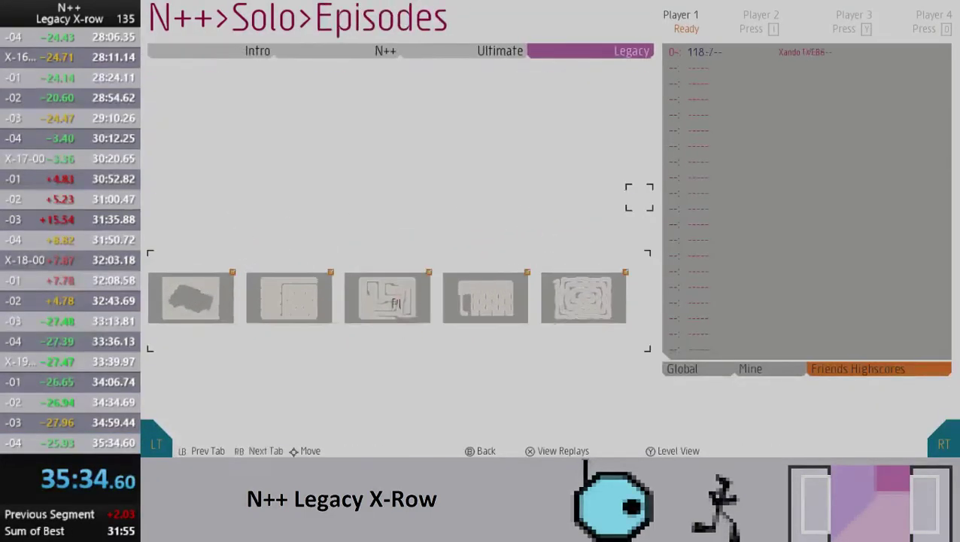
key("Left")
key("Left")
key("Left")
key("Left")
key("Left")
key("Left")
key("Left")
key("Left")
key("Left")
key("Left")
- Select Legacy episode X-18 and show its individual levels in Level View
key("Right")
key("Right")
key("Right")
key("Right")
key("Right")
key("Right")
key("Right")
key("Right")
key("Right")
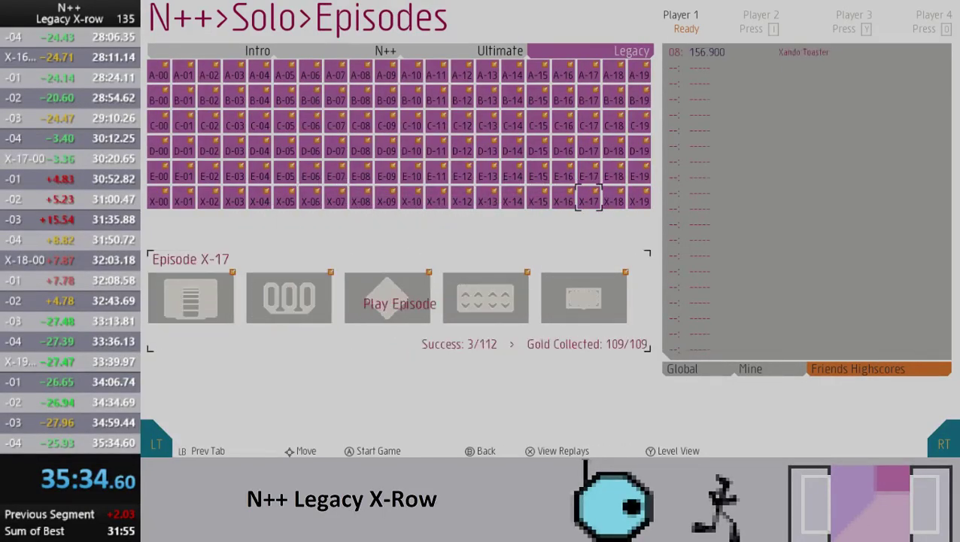
key("Right")
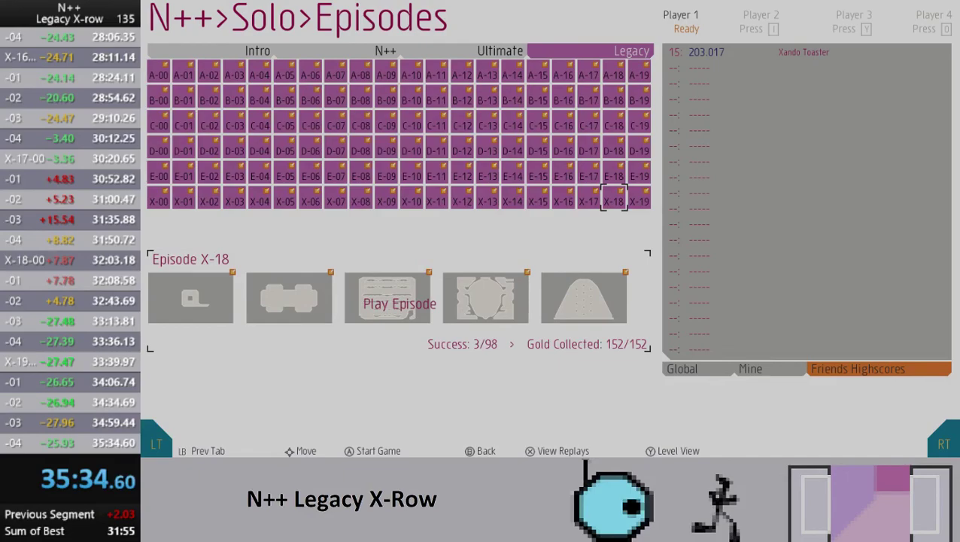
key("Right")
key("Left")
key("y")
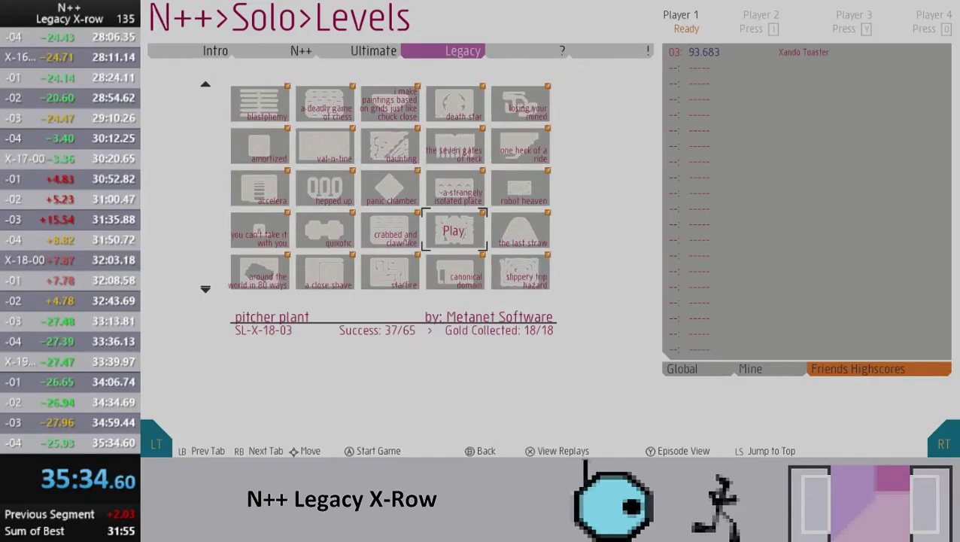
- Open and close the pitcher plant level (X-18-03), then return to Episode View
key("Return")
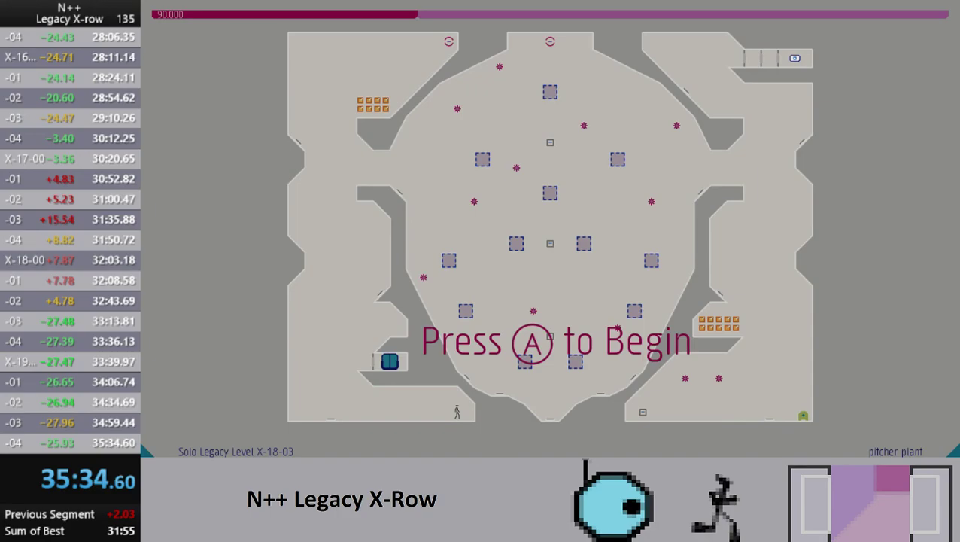
key("Escape")
key("y")
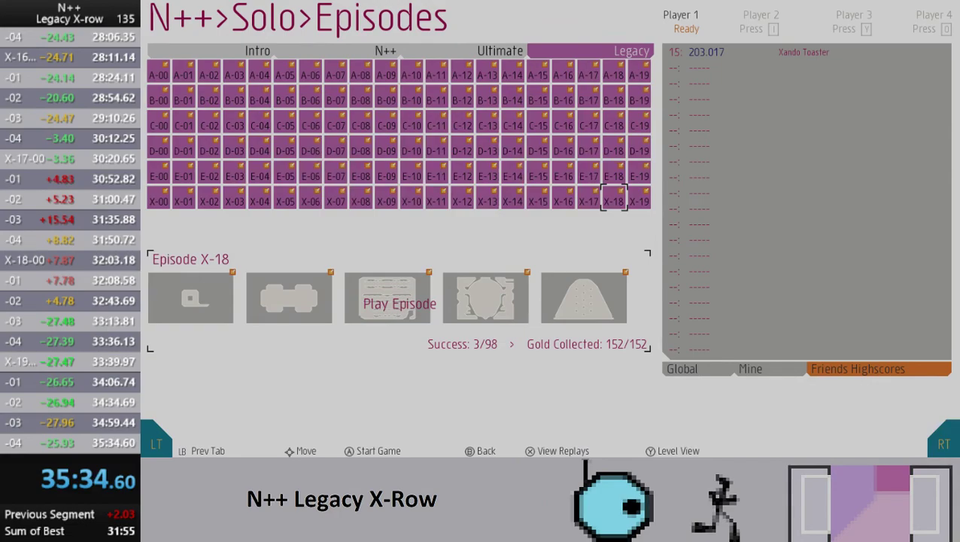
- Reset the LiveSplit timer to 0.00 so the splits return to X-00-00
key("KP_3")
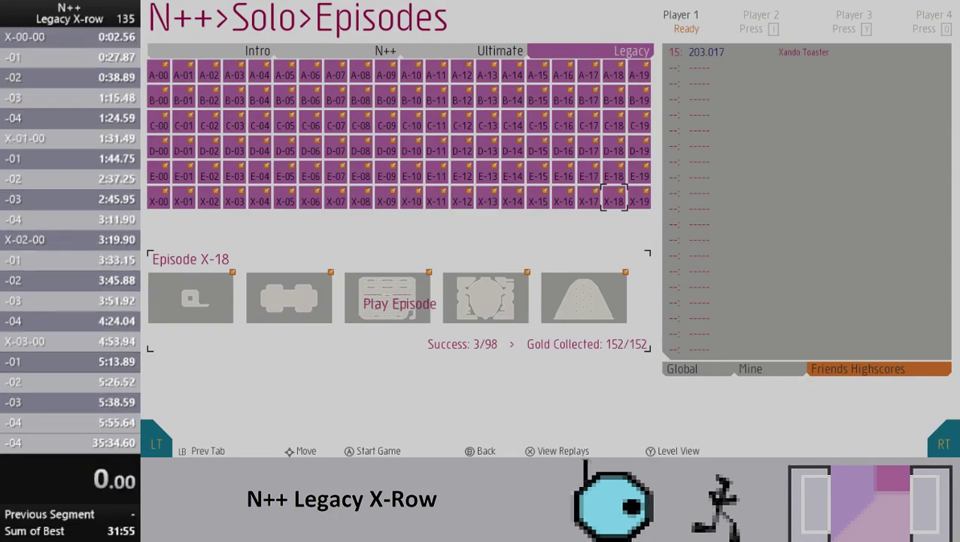